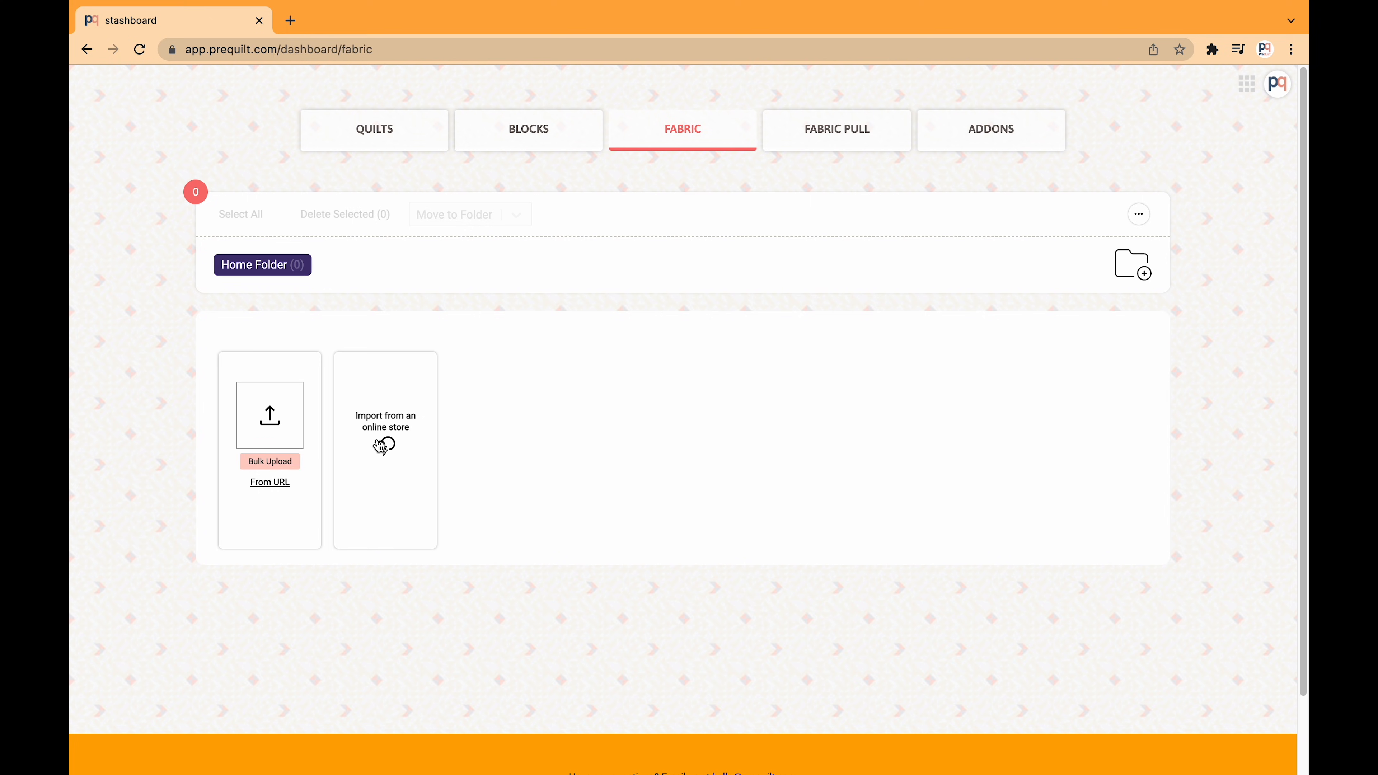
- Browse Troll Brothers Quilt Designs for importing and save Soften the Volume Windblooms, Vert Fusion Windswept Vert and Spooky n' Sweeter Winging It Bright to the account
{"action": "left_click", "coordinate": [385, 446]}
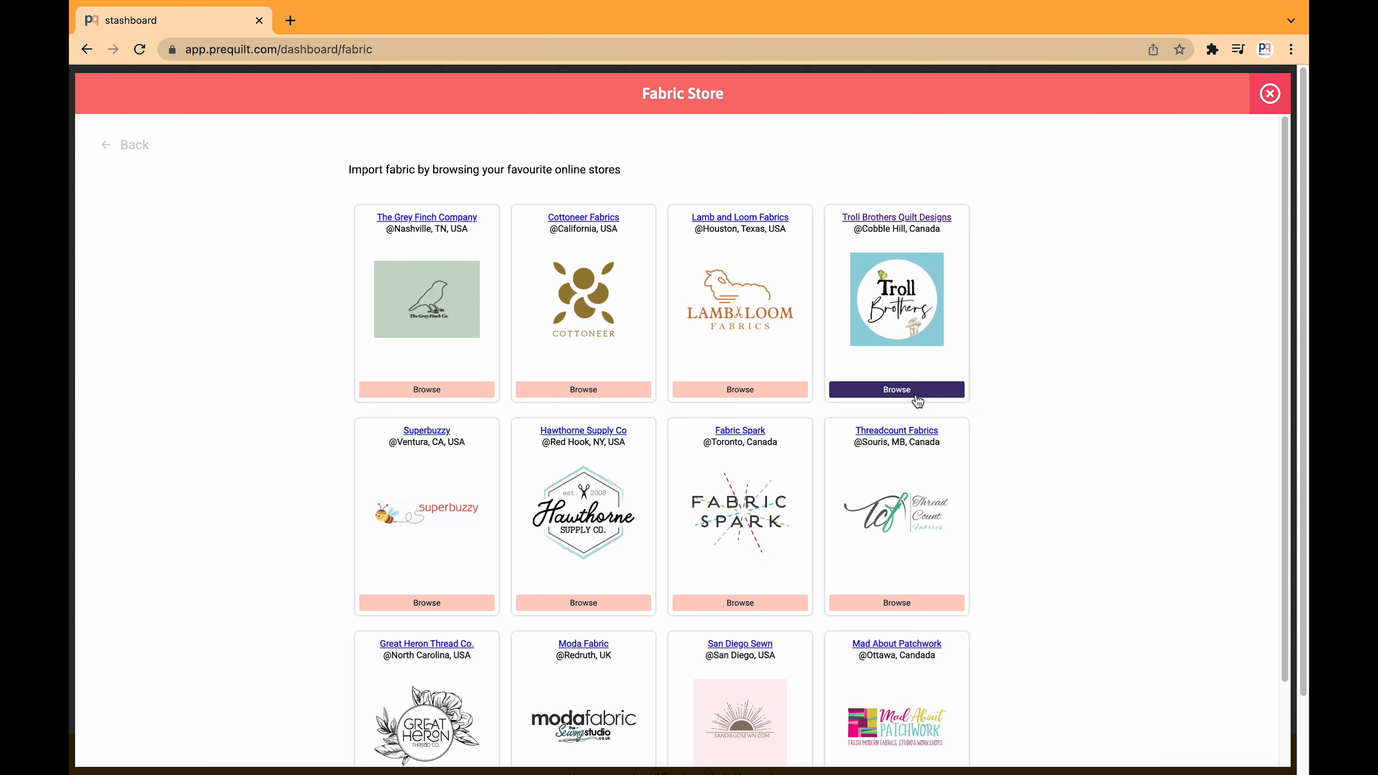
{"action": "left_click", "coordinate": [905, 390]}
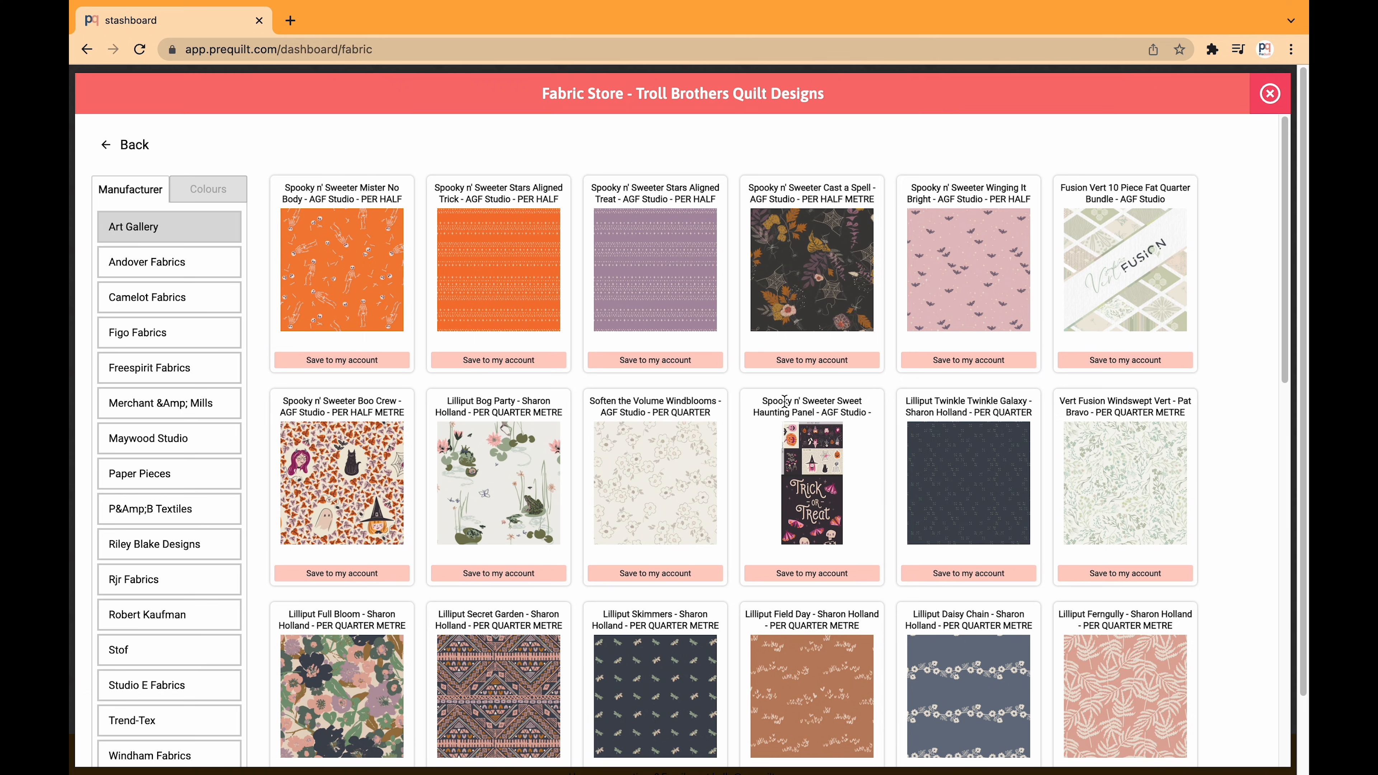
{"action": "left_click", "coordinate": [673, 573]}
{"action": "left_click", "coordinate": [1134, 574]}
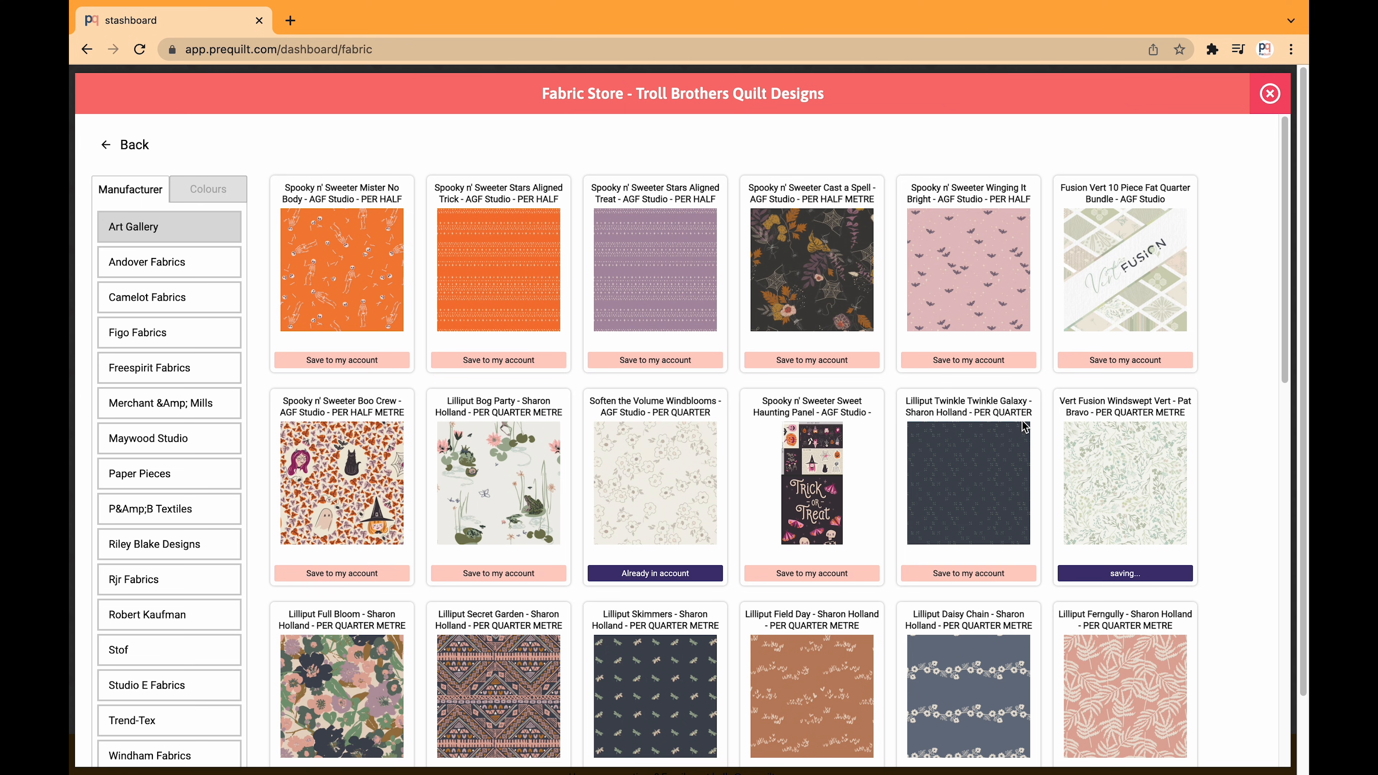
{"action": "left_click", "coordinate": [946, 360]}
- Save the Tiny Dancer Vert, Sonic Flora Vert, Venture Vert, Moment of Zen and Sashiko Mending fabrics to the account
{"action": "scroll", "coordinate": [1127, 552], "scroll_direction": "down", "scroll_amount": 8}
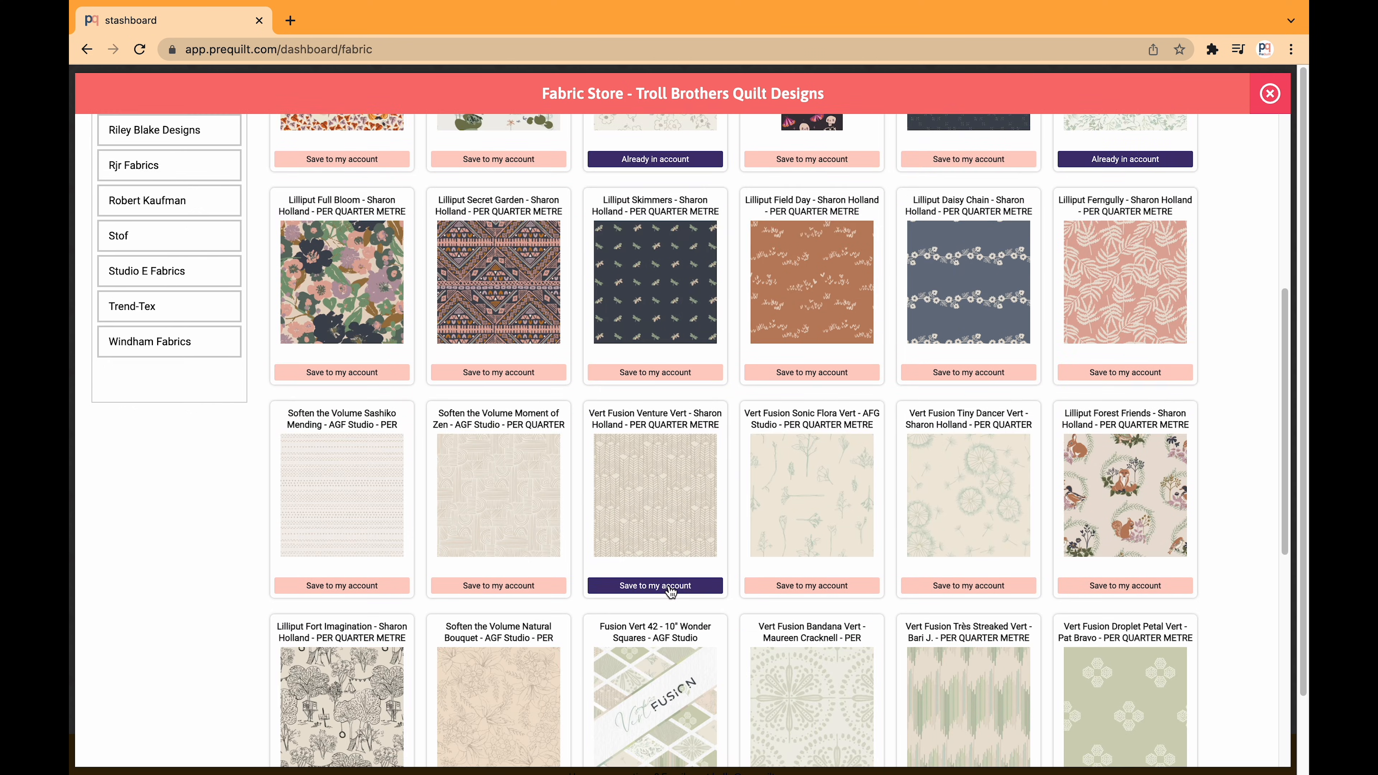
{"action": "left_click", "coordinate": [968, 557]}
{"action": "left_click", "coordinate": [812, 557]}
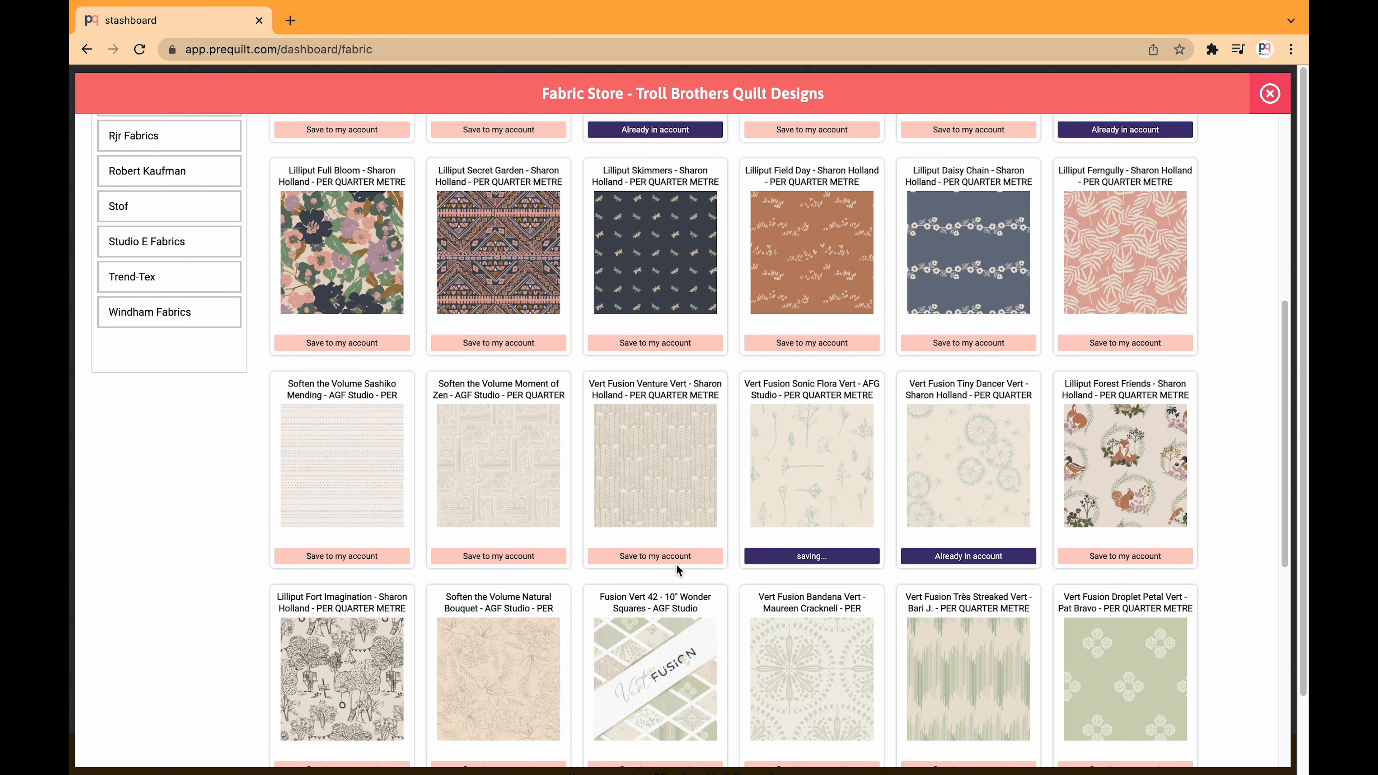
{"action": "left_click", "coordinate": [655, 557]}
{"action": "left_click", "coordinate": [467, 560]}
{"action": "left_click", "coordinate": [391, 559]}
- Save the Fort Imagination, Natural Bouquet, Bandana Vert, Très Streaked Vert and Droplet Petal Vert fabrics to the account
{"action": "scroll", "coordinate": [379, 584], "scroll_direction": "down", "scroll_amount": 5}
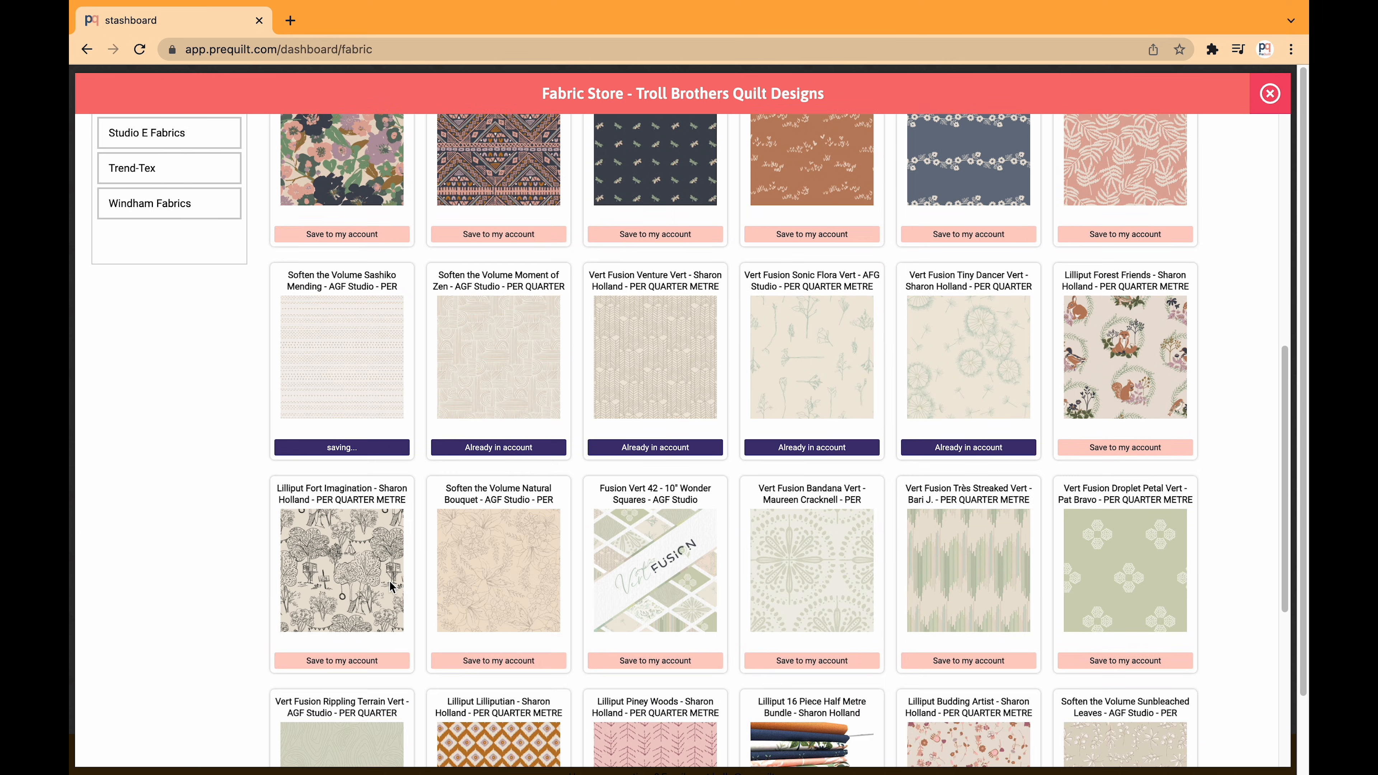
{"action": "left_click", "coordinate": [375, 525]}
{"action": "left_click", "coordinate": [539, 525]}
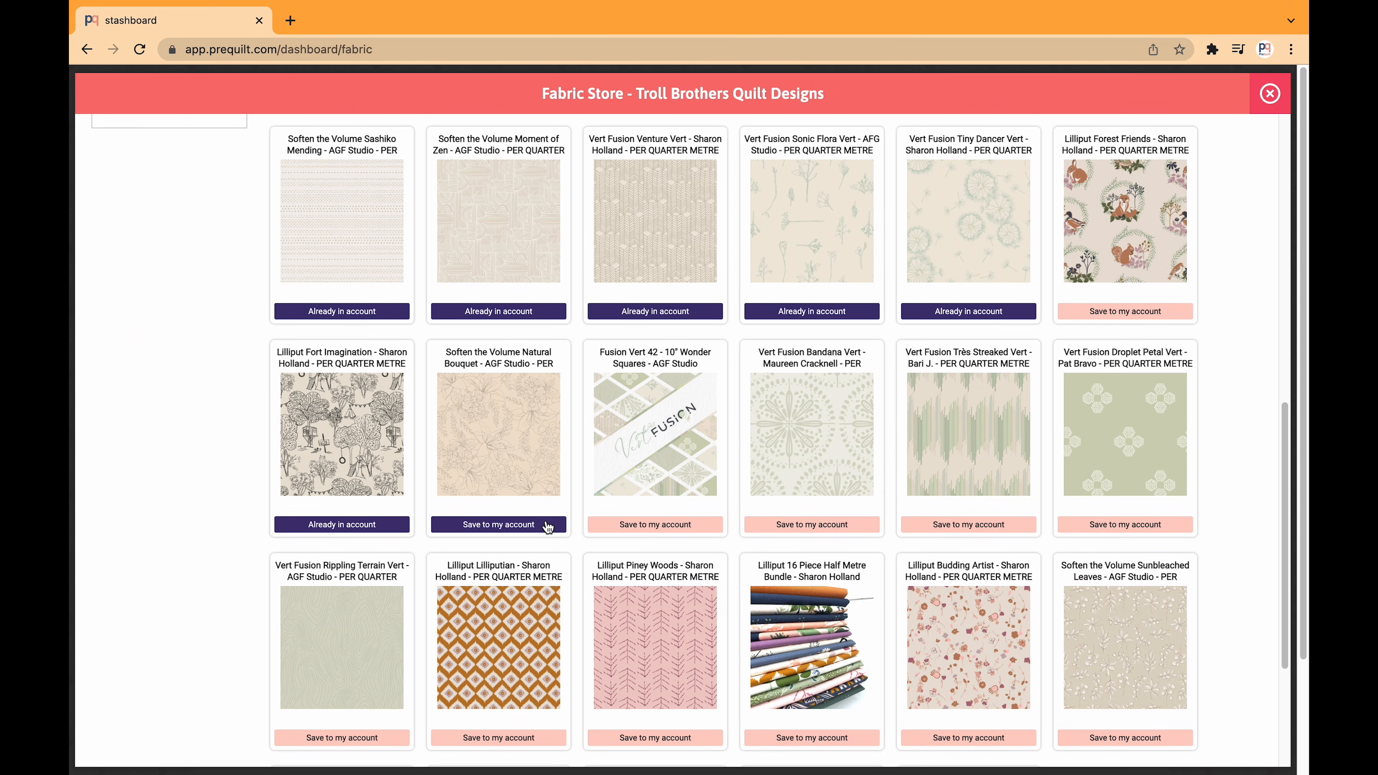
{"action": "left_click", "coordinate": [833, 524]}
{"action": "left_click", "coordinate": [969, 524]}
{"action": "left_click", "coordinate": [1125, 524]}
- Save the Rippling Terrain Vert, Piney Woods, Budding Artist and Petal Trellis fabrics to the account and close the fabric store
{"action": "scroll", "coordinate": [1126, 527], "scroll_direction": "down", "scroll_amount": 3}
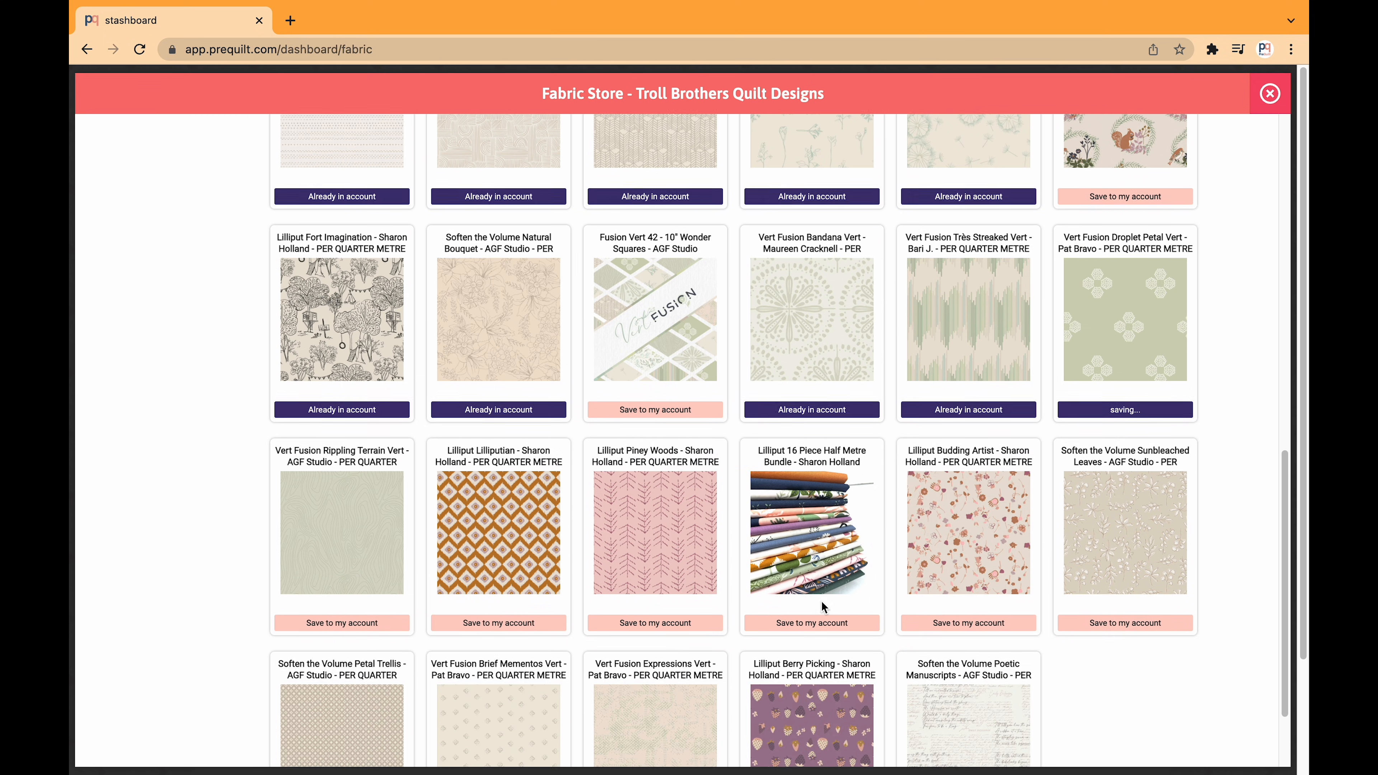
{"action": "left_click", "coordinate": [326, 610]}
{"action": "left_click", "coordinate": [679, 610]}
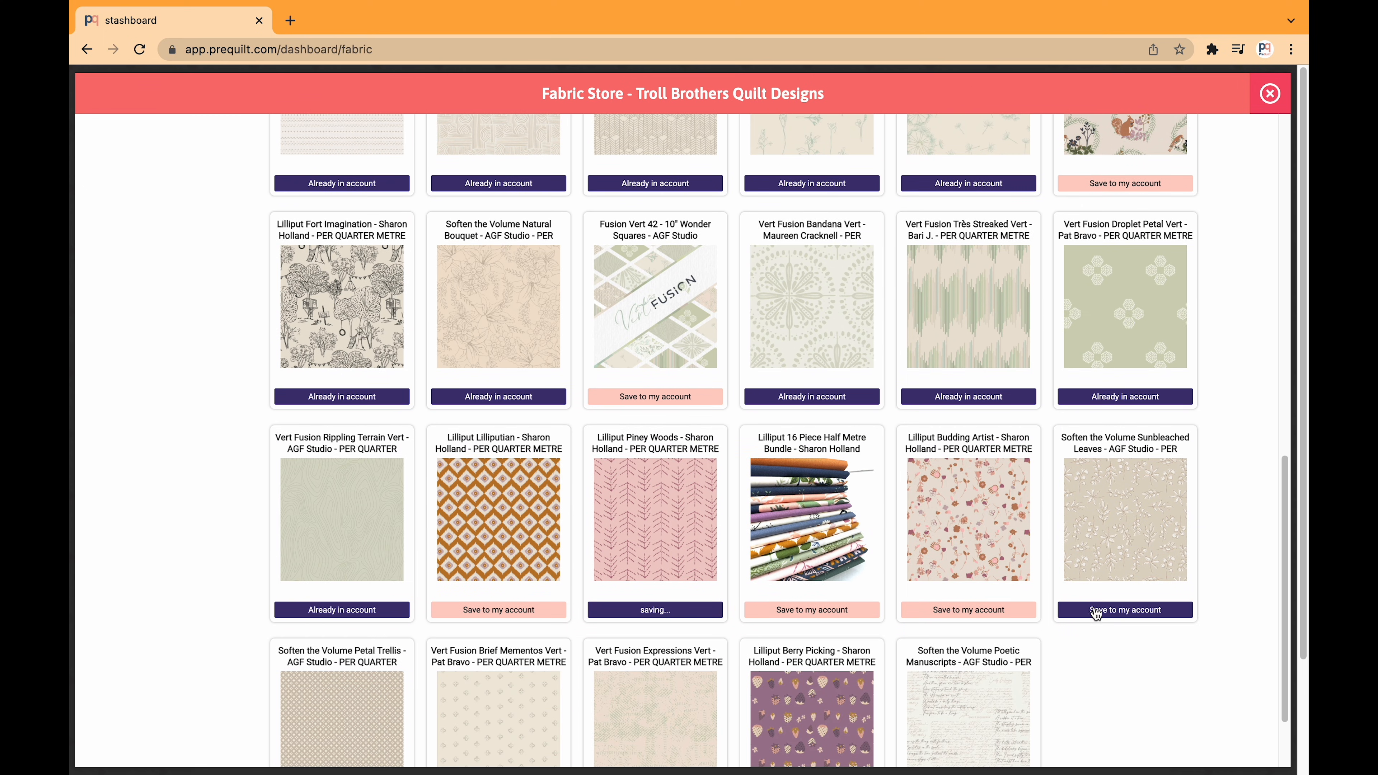
{"action": "left_click", "coordinate": [999, 610]}
{"action": "scroll", "coordinate": [1001, 613], "scroll_direction": "down", "scroll_amount": 3}
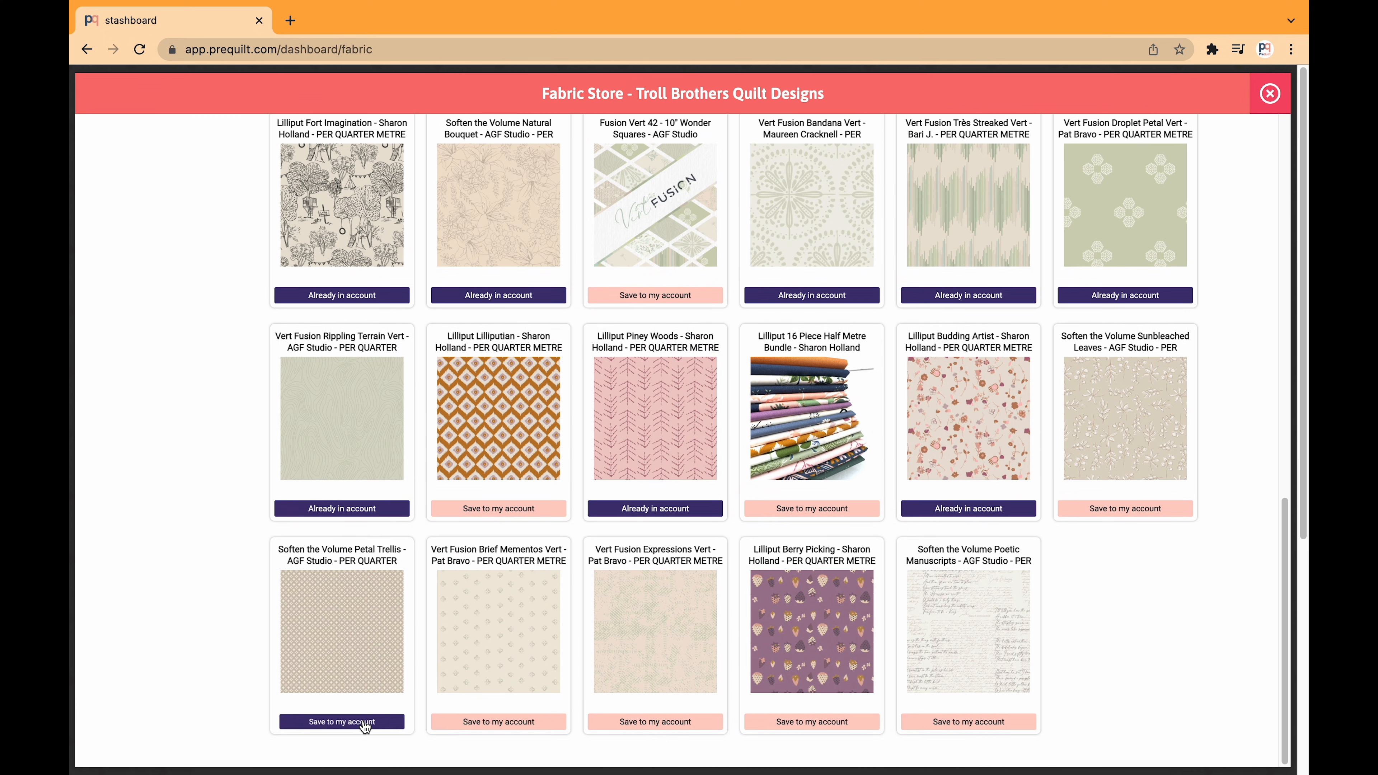
{"action": "scroll", "coordinate": [559, 516], "scroll_direction": "up", "scroll_amount": 4}
{"action": "scroll", "coordinate": [848, 235], "scroll_direction": "up", "scroll_amount": 15}
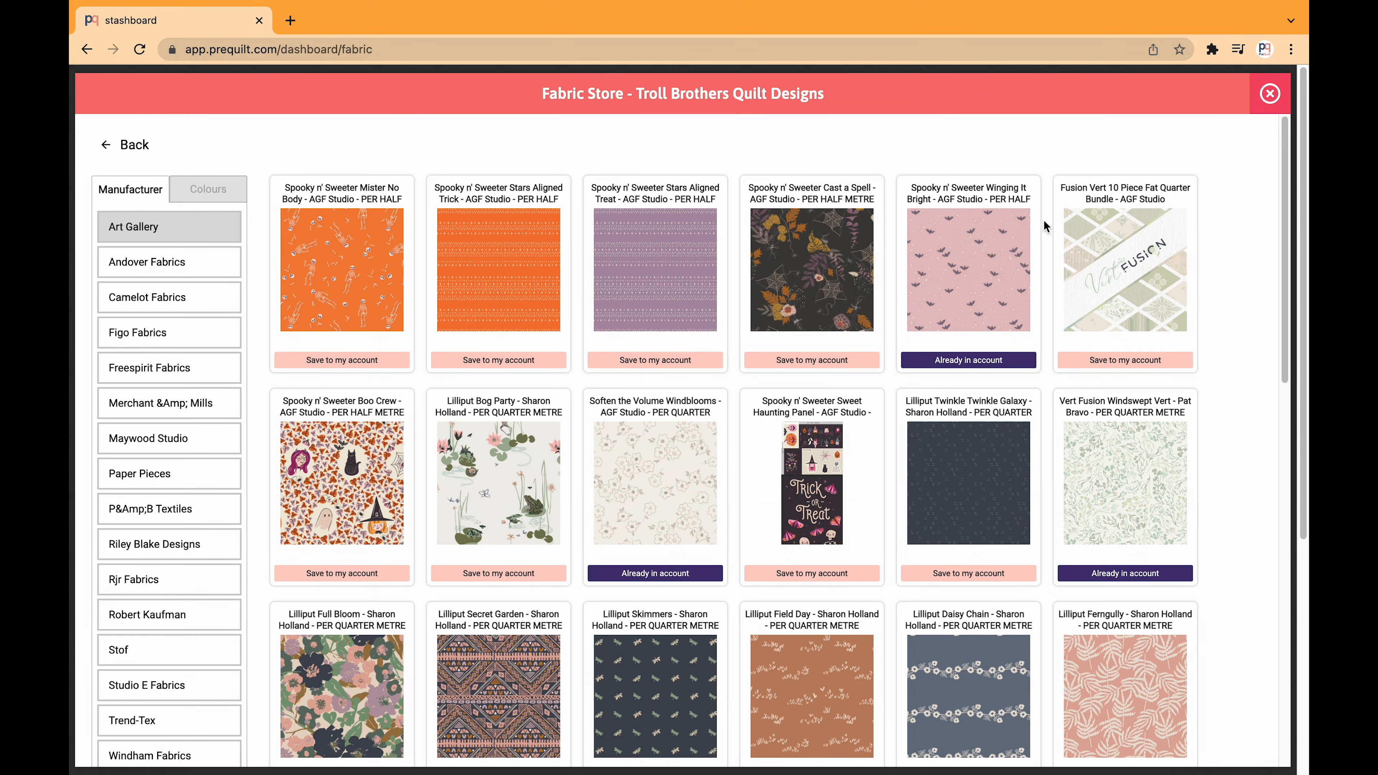
{"action": "left_click", "coordinate": [1269, 93]}
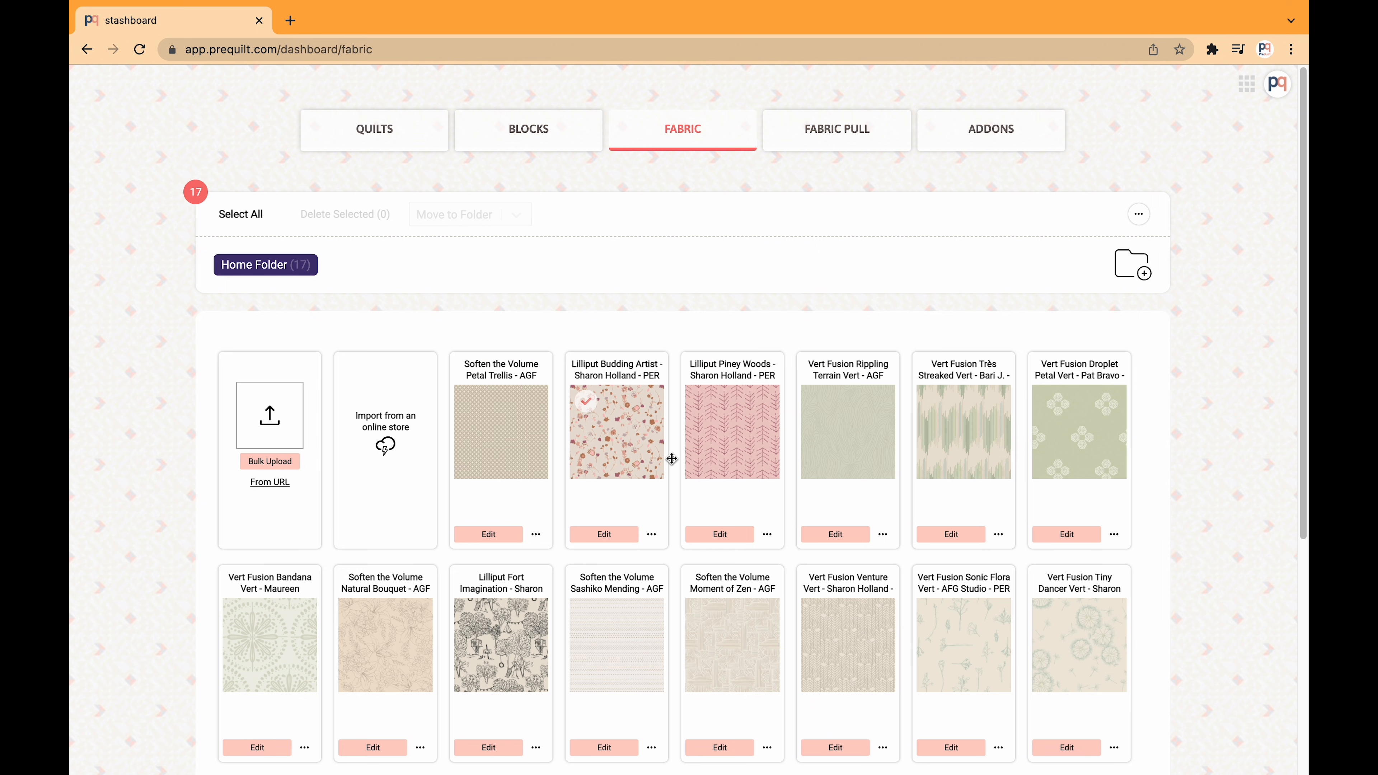
- Start a new fabric pull and name it Art Gallery
{"action": "scroll", "coordinate": [648, 568], "scroll_direction": "down", "scroll_amount": 2}
{"action": "scroll", "coordinate": [647, 568], "scroll_direction": "down", "scroll_amount": 2}
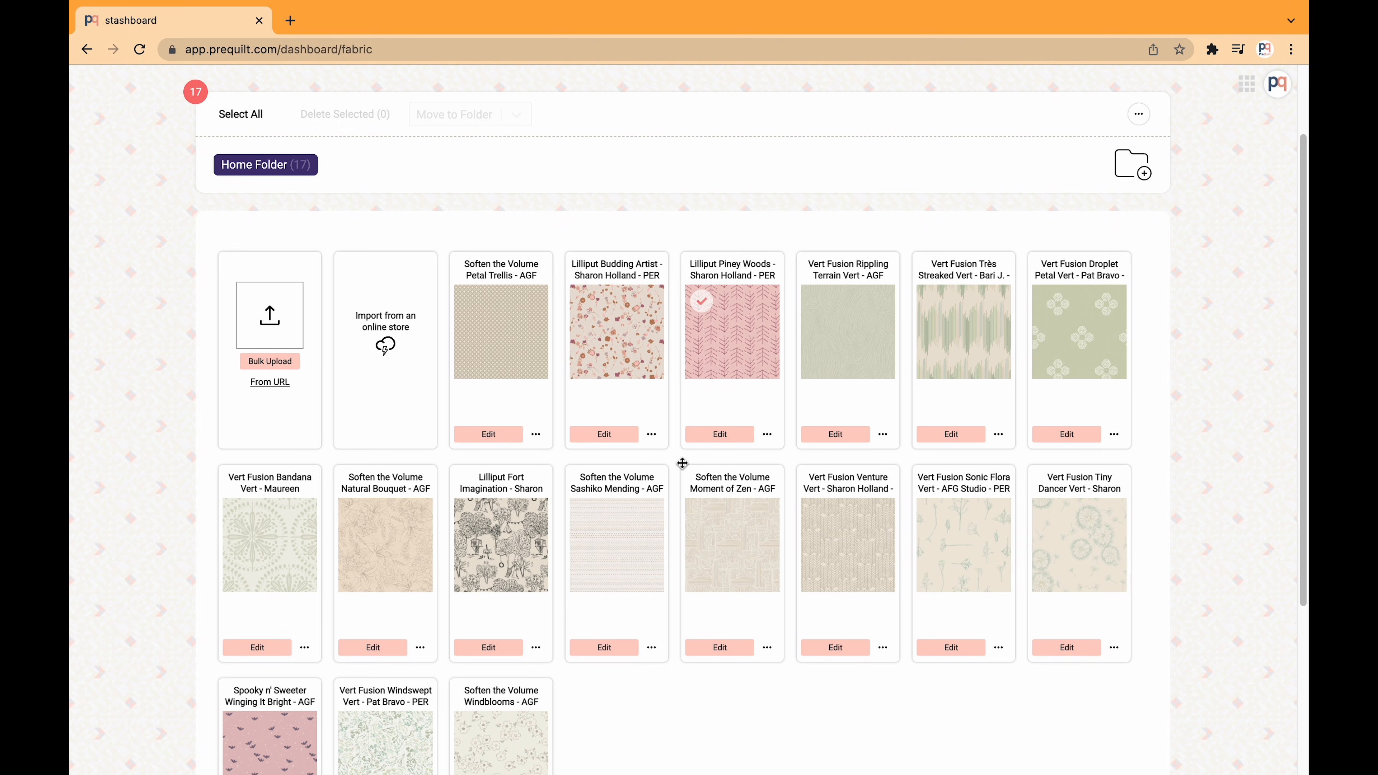
{"action": "scroll", "coordinate": [488, 471], "scroll_direction": "up", "scroll_amount": 3}
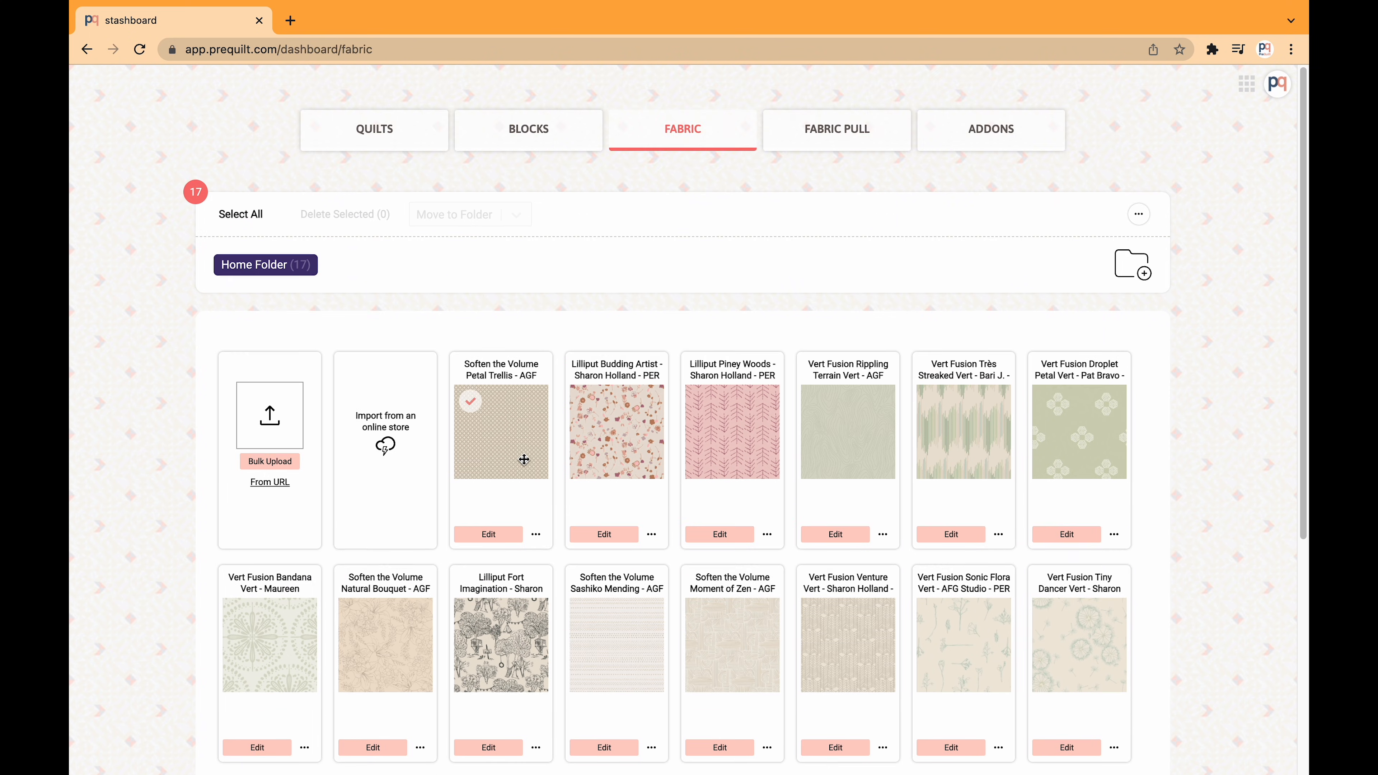
{"action": "left_click", "coordinate": [854, 139]}
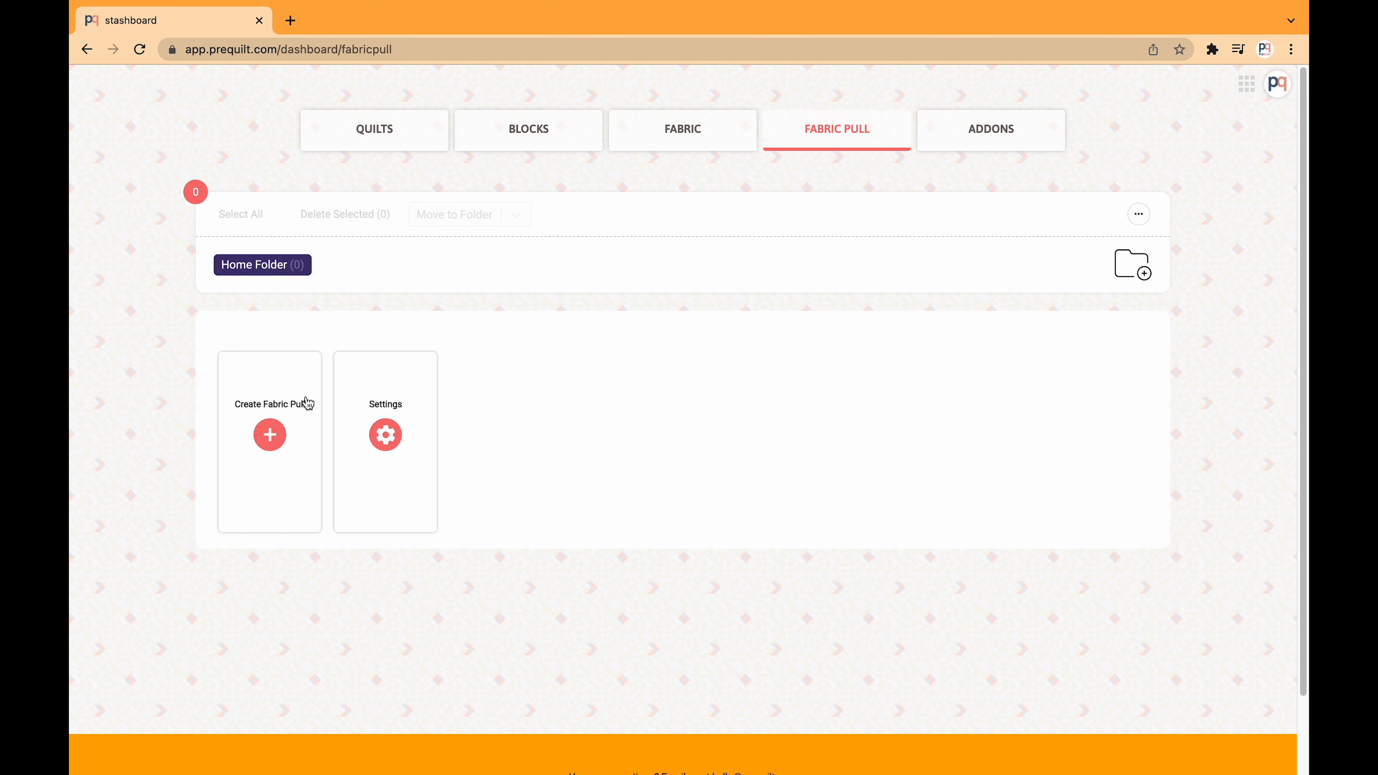
{"action": "left_click", "coordinate": [269, 437]}
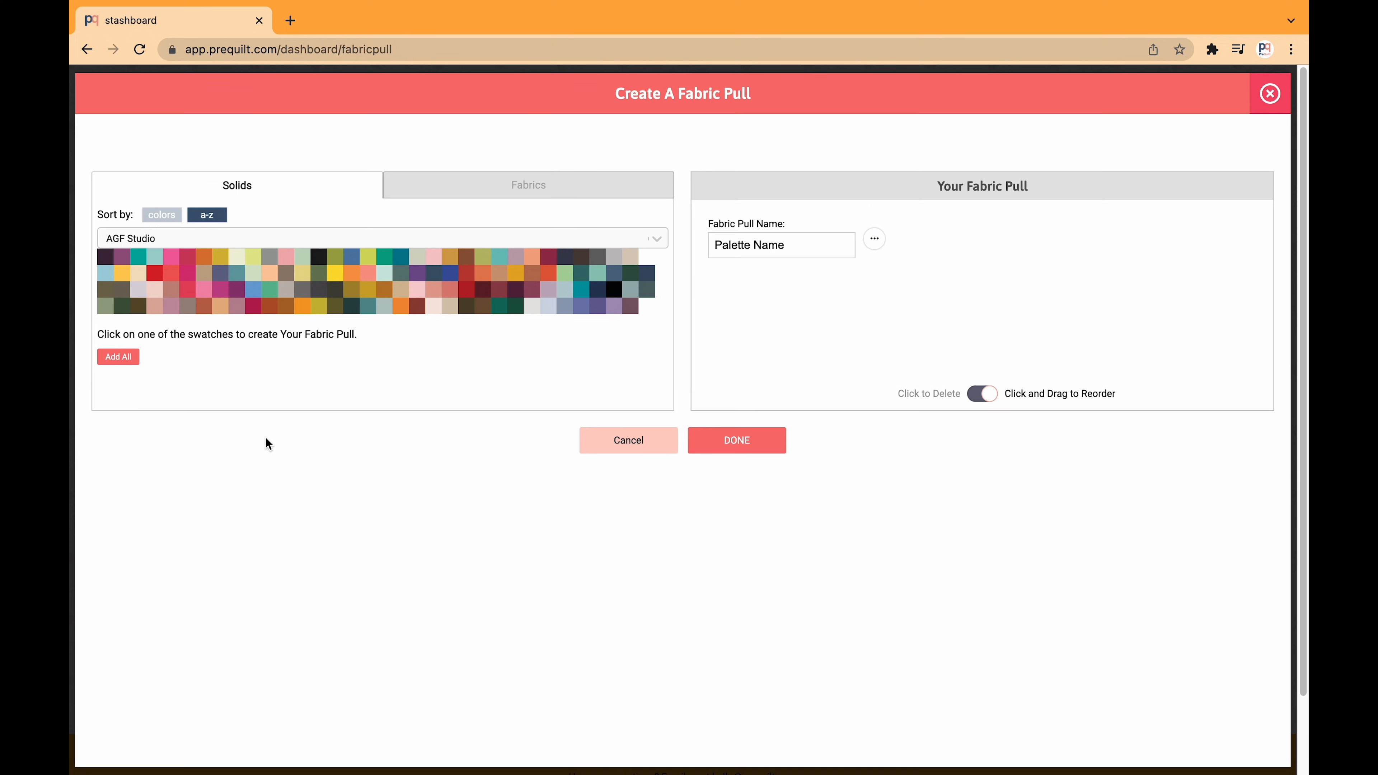
{"action": "left_click", "coordinate": [808, 253]}
{"action": "type", "text": "Art Gallery"}
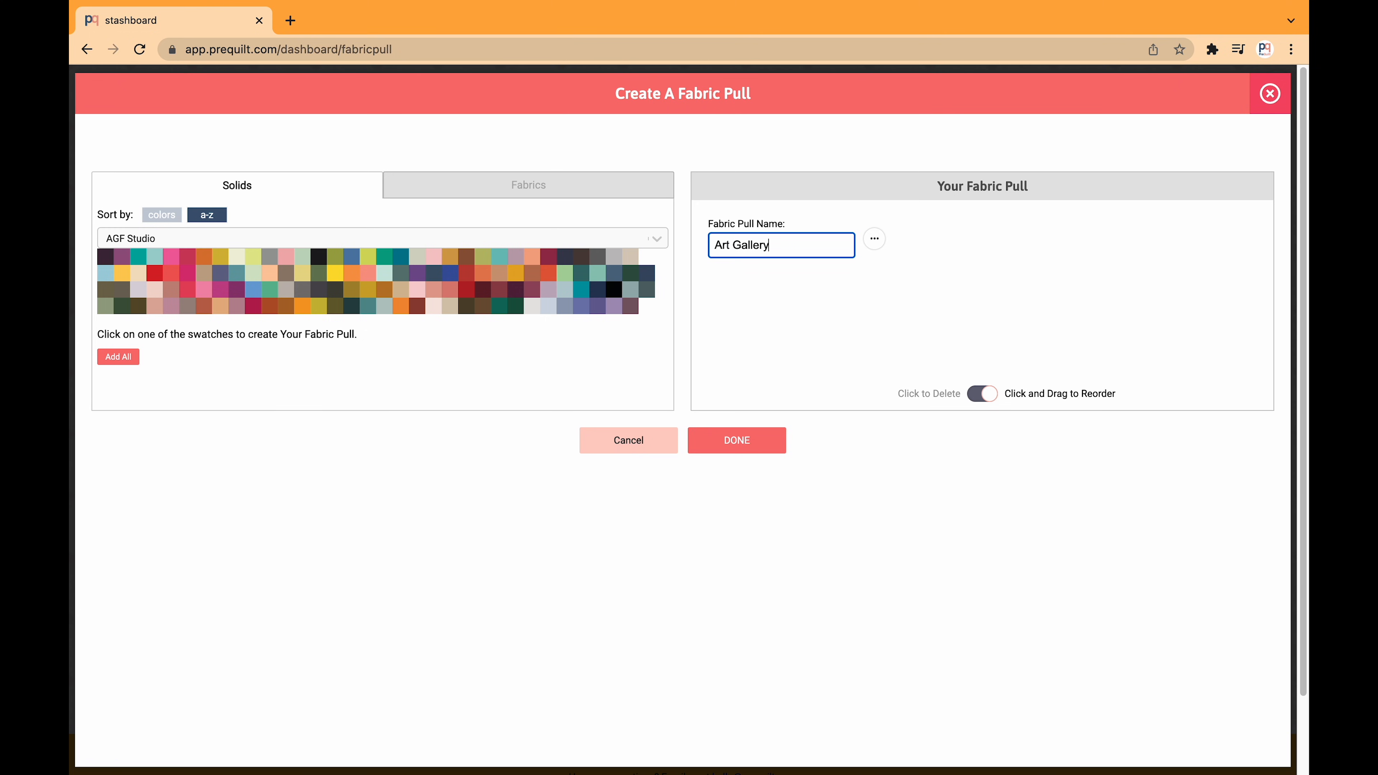
- Add all 17 imported fabrics to the Art Gallery fabric pull in their listed order
{"action": "left_click", "coordinate": [482, 187]}
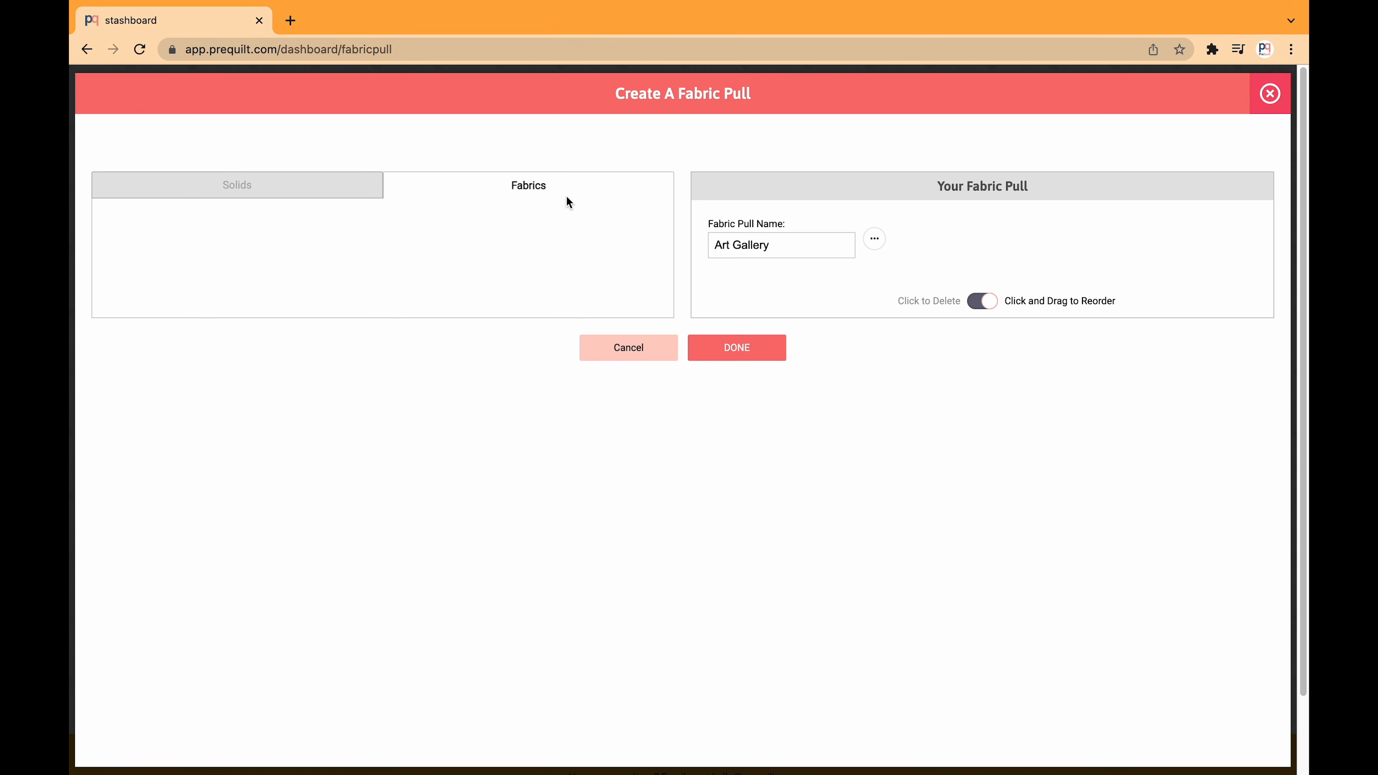
{"action": "left_click", "coordinate": [113, 224]}
{"action": "left_click", "coordinate": [146, 226]}
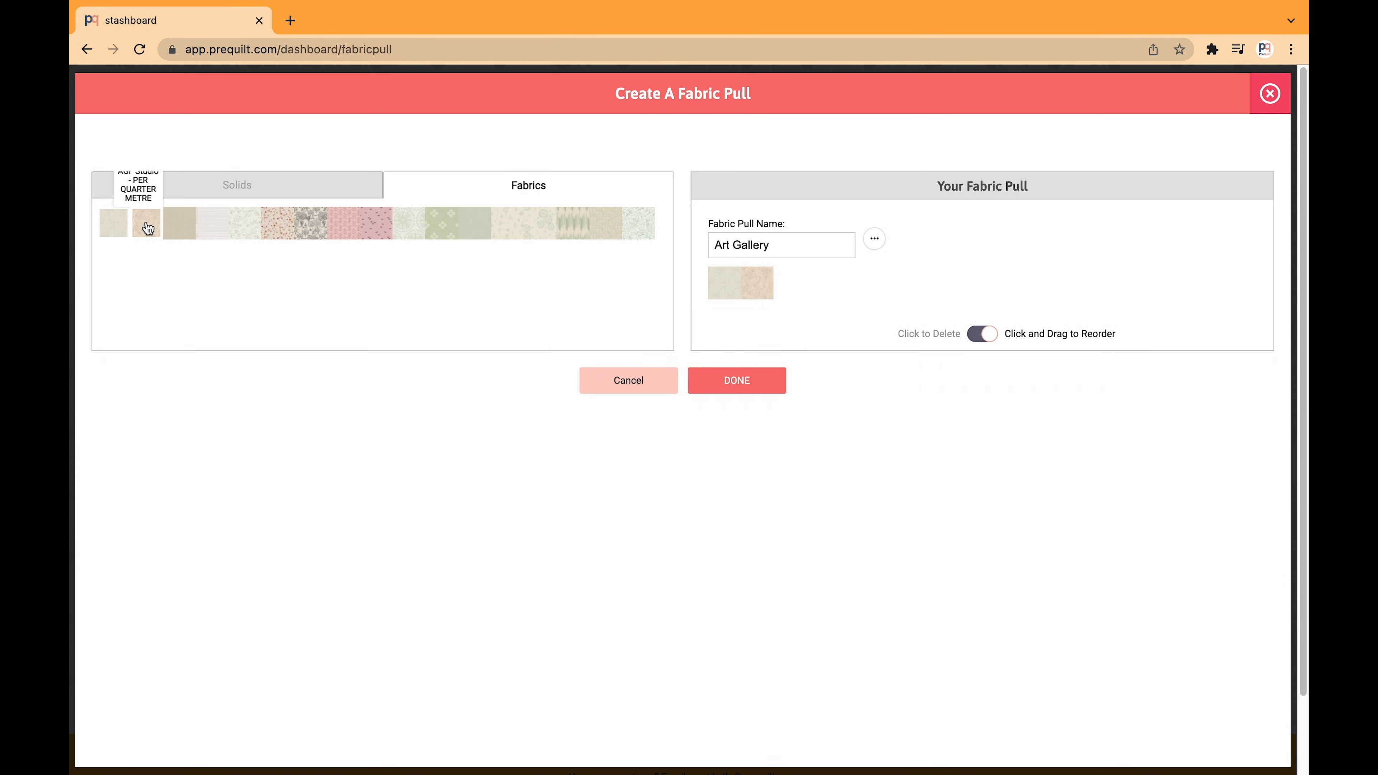
{"action": "left_click", "coordinate": [179, 223]}
{"action": "left_click", "coordinate": [212, 224]}
{"action": "left_click", "coordinate": [245, 224]}
{"action": "left_click", "coordinate": [278, 223]}
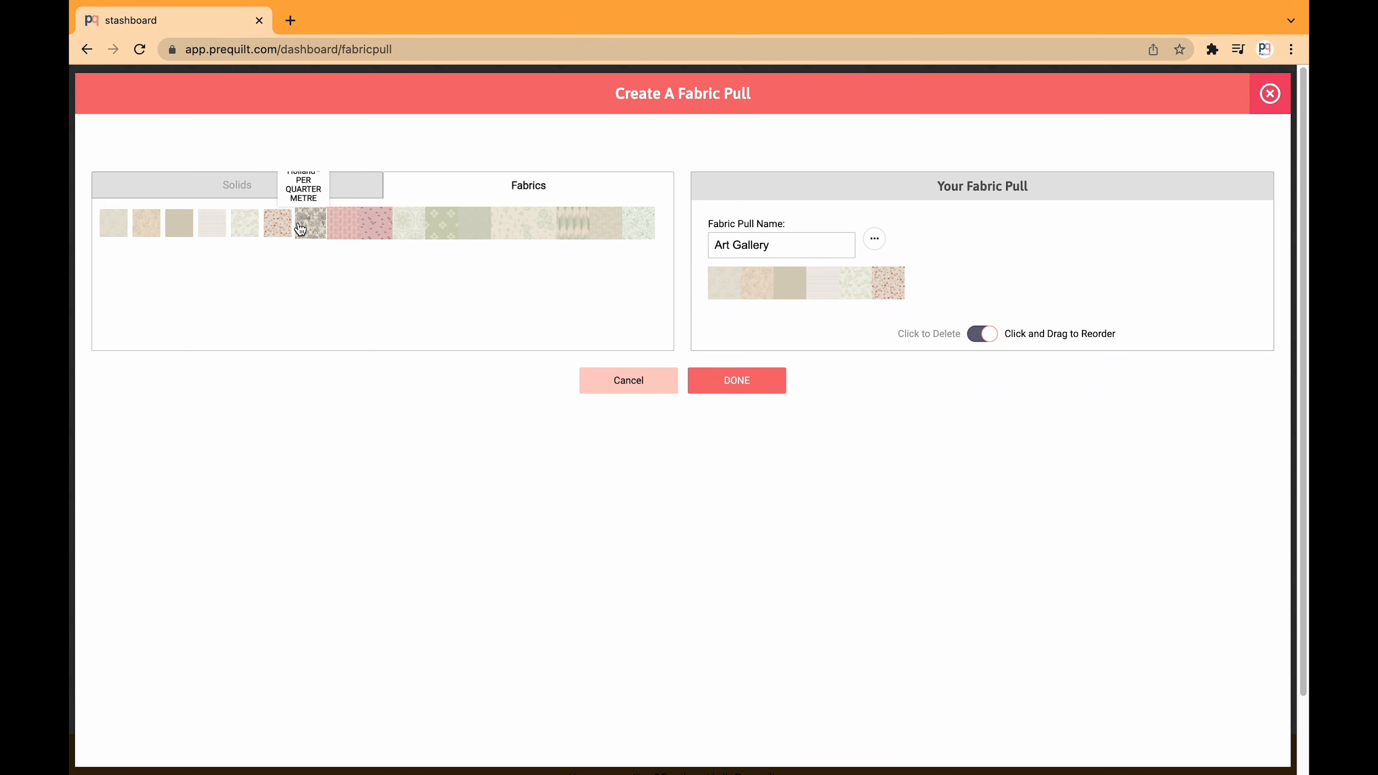
{"action": "left_click", "coordinate": [302, 227]}
{"action": "left_click", "coordinate": [343, 225]}
{"action": "left_click", "coordinate": [376, 226]}
{"action": "left_click", "coordinate": [408, 225]}
{"action": "left_click", "coordinate": [442, 225]}
{"action": "left_click", "coordinate": [478, 227]}
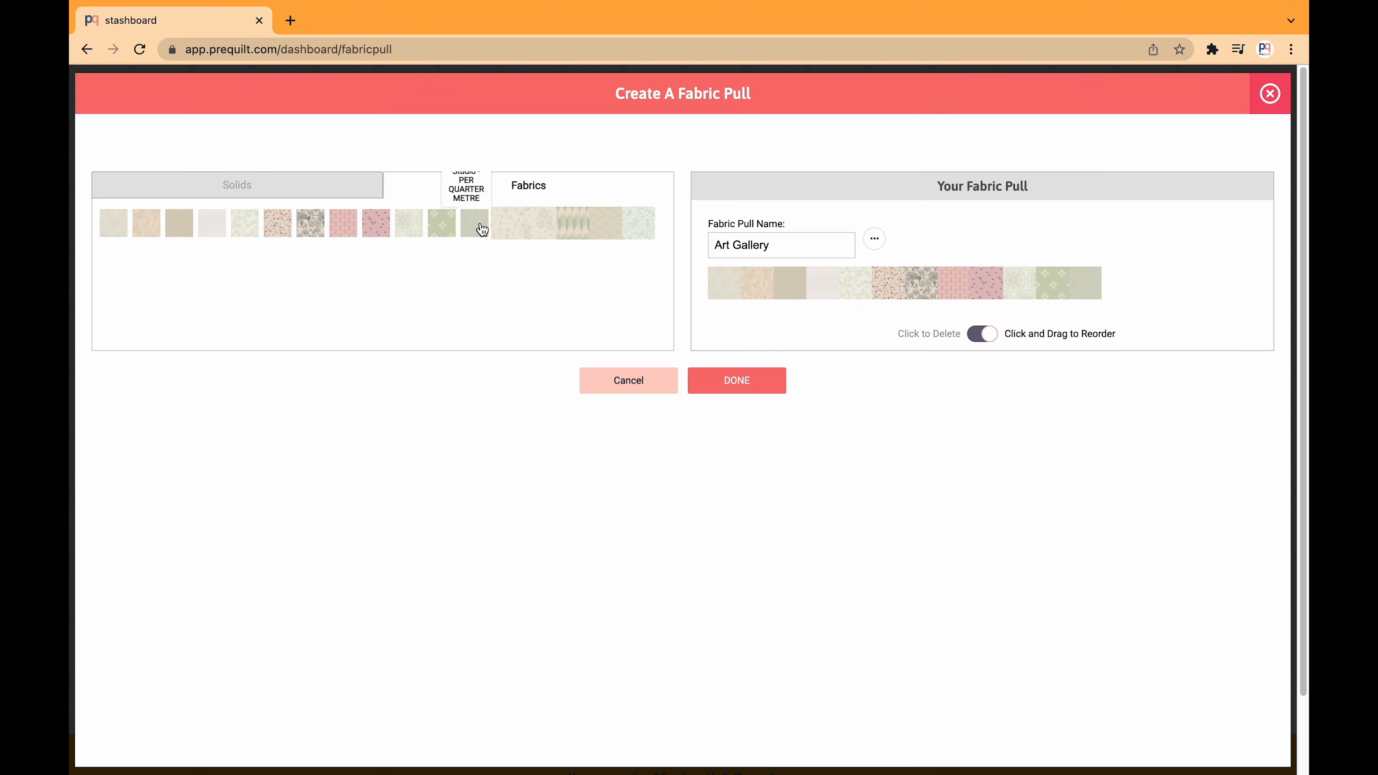
{"action": "left_click", "coordinate": [508, 225]}
{"action": "left_click", "coordinate": [540, 225]}
{"action": "left_click", "coordinate": [573, 226]}
{"action": "left_click", "coordinate": [605, 226]}
{"action": "left_click", "coordinate": [633, 229]}
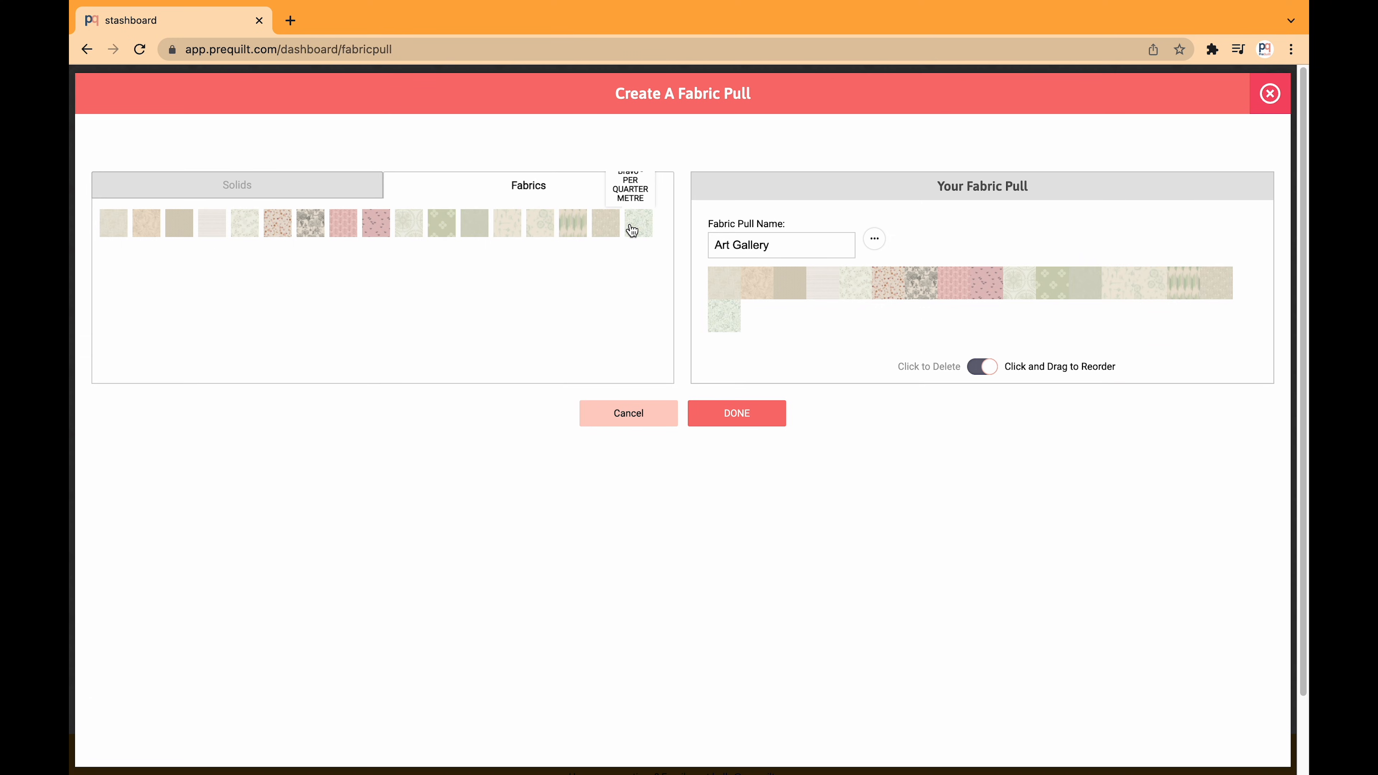
- Add nine red, pink and orange AGF Studio solids to the fabric pull, including fuschia, coralreef, flamingo, sweet pink and very berry
{"action": "left_click", "coordinate": [229, 190]}
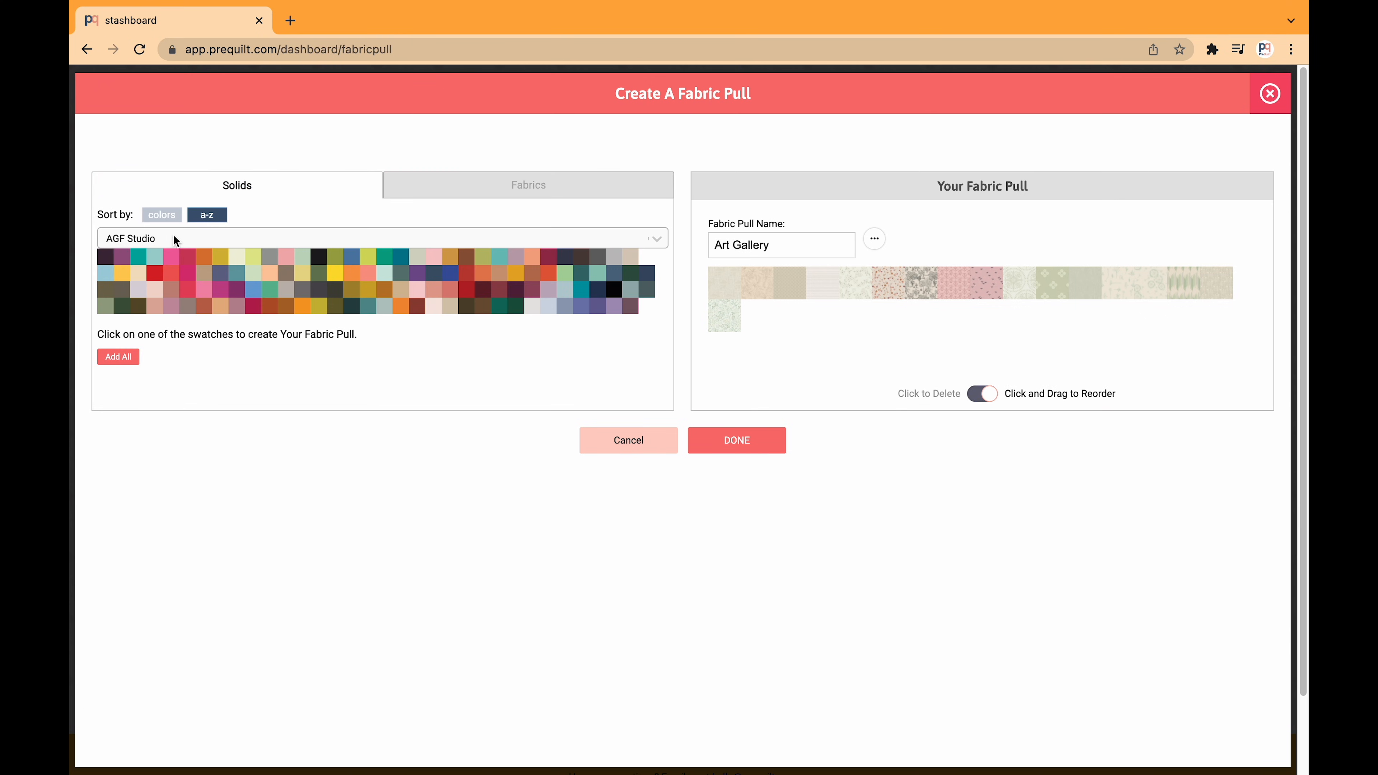
{"action": "left_click", "coordinate": [171, 256]}
{"action": "left_click", "coordinate": [187, 257]}
{"action": "left_click", "coordinate": [204, 256]}
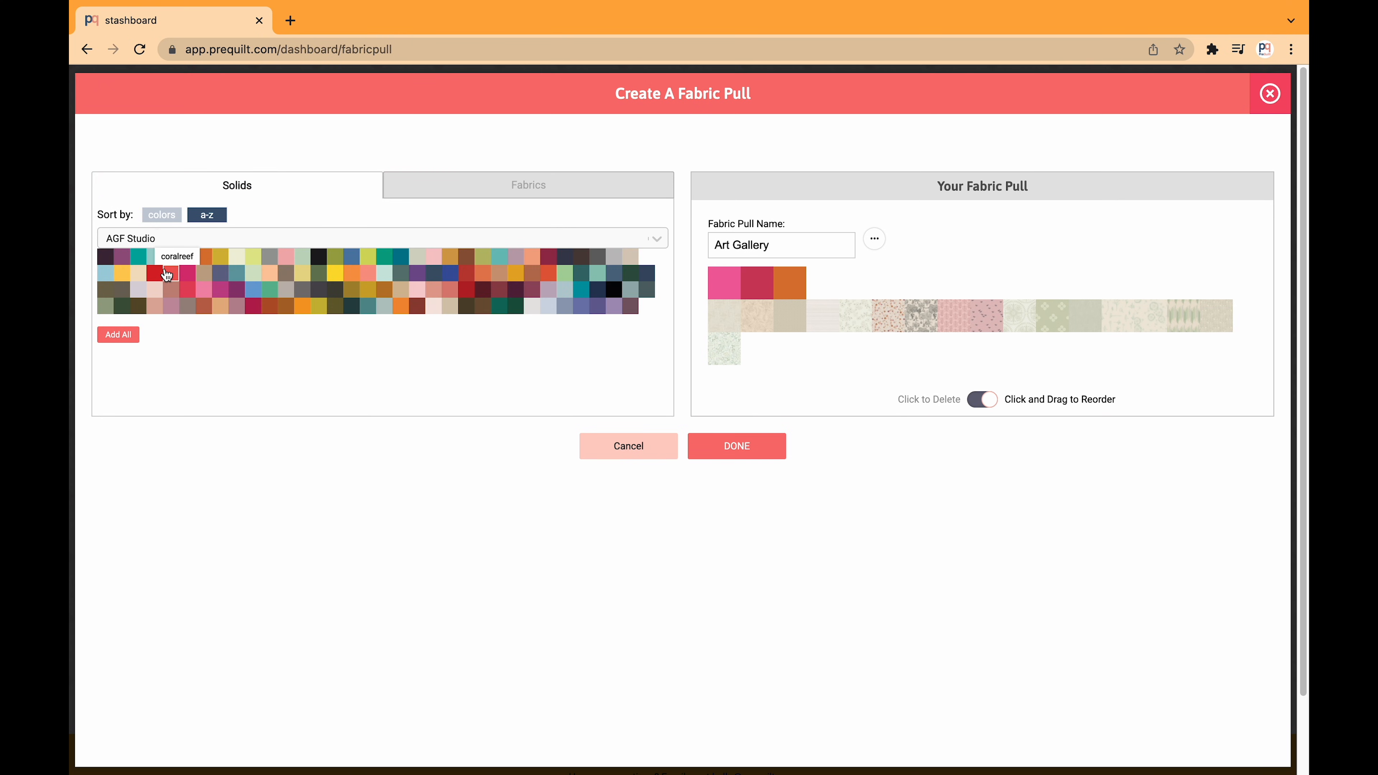
{"action": "left_click", "coordinate": [167, 274]}
{"action": "left_click", "coordinate": [155, 273]}
{"action": "left_click", "coordinate": [170, 290]}
{"action": "left_click", "coordinate": [187, 290]}
{"action": "left_click", "coordinate": [210, 291]}
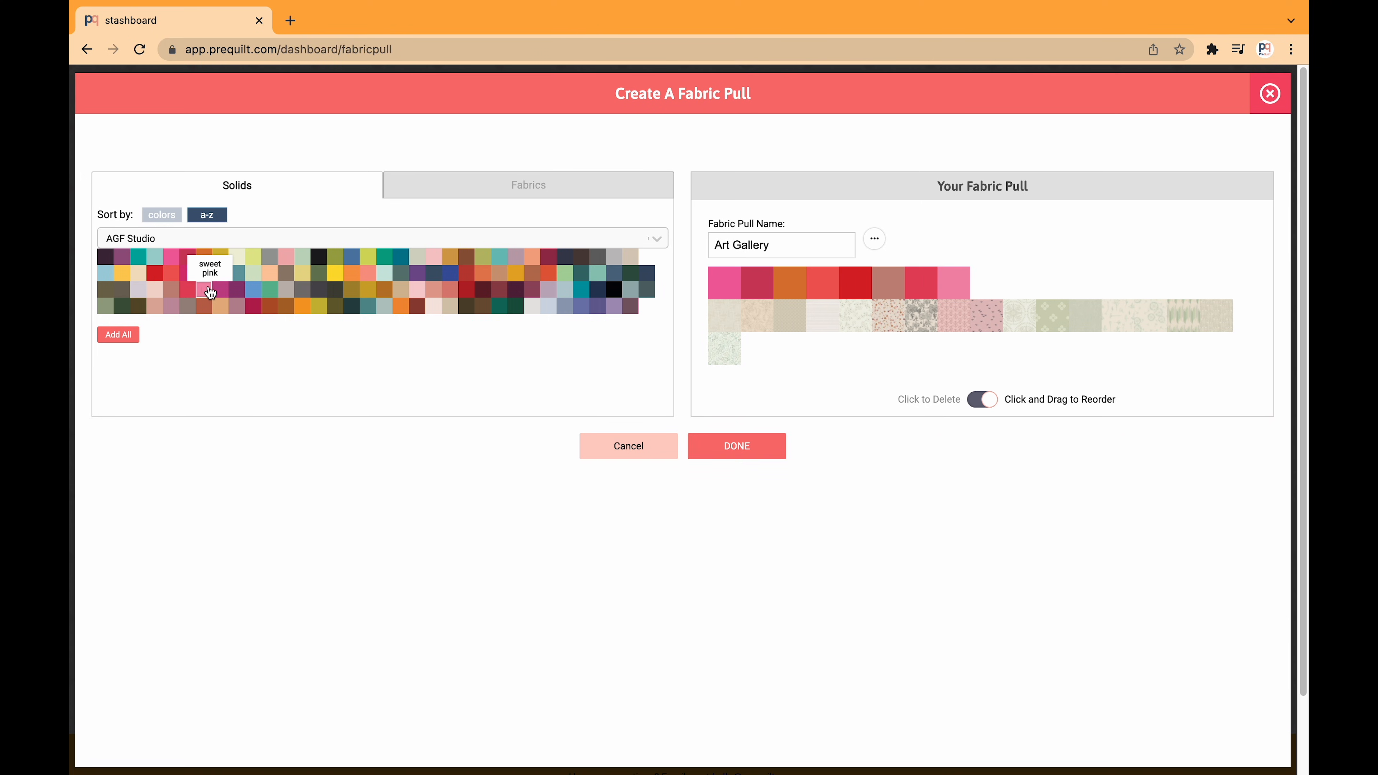
{"action": "left_click", "coordinate": [221, 290]}
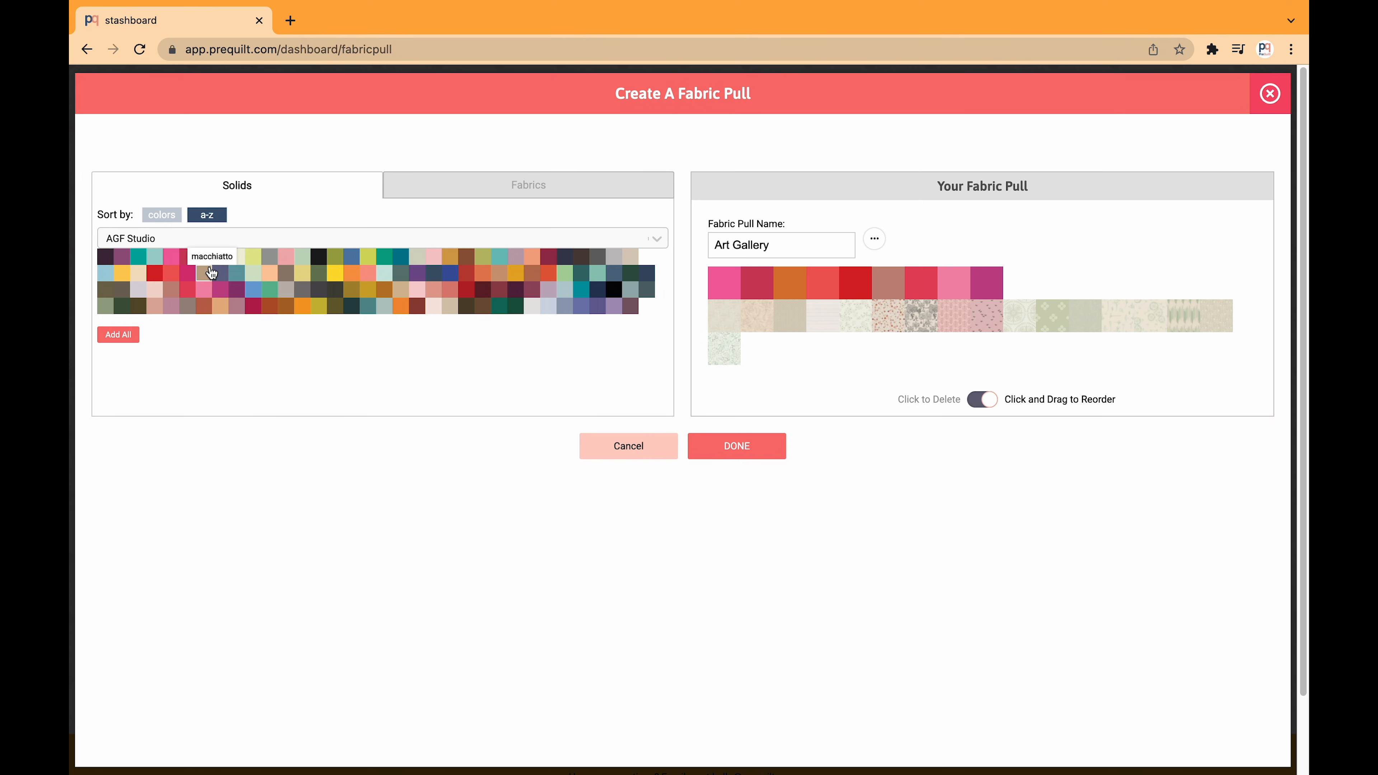
{"action": "left_click", "coordinate": [147, 238]}
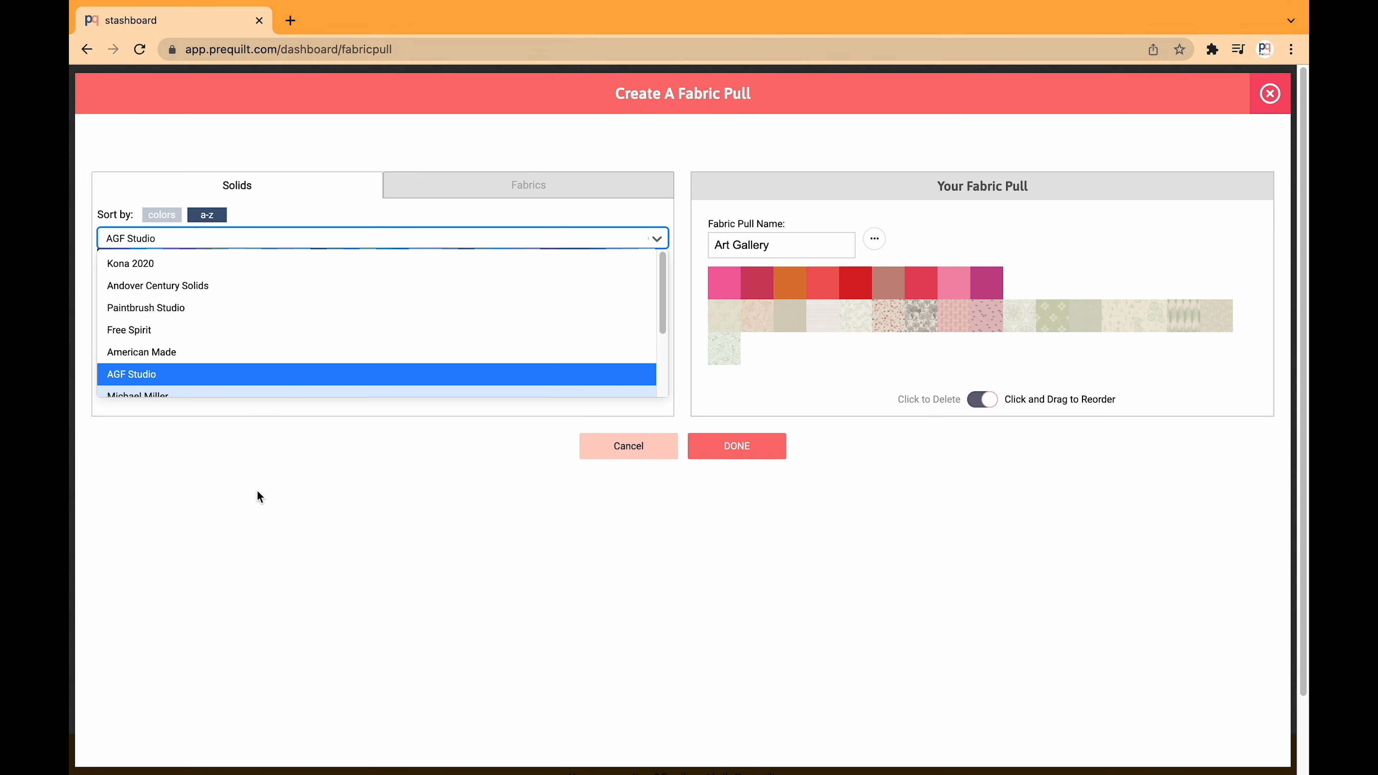
{"action": "left_click", "coordinate": [258, 508]}
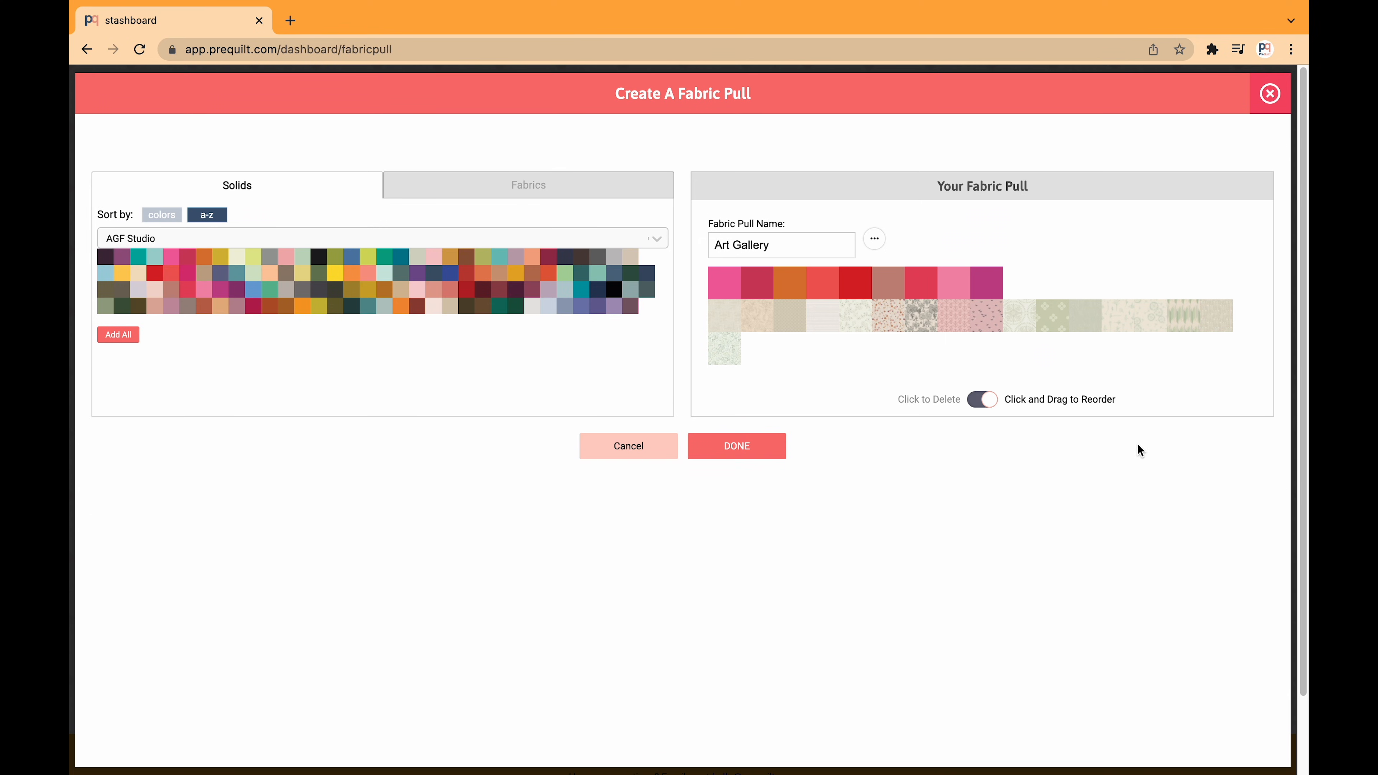
- Reorder the solids with the bright red first, flamingo second and very berry third, and save the fabric pull
{"action": "left_click_drag", "start_coordinate": [856, 282], "coordinate": [758, 287]}
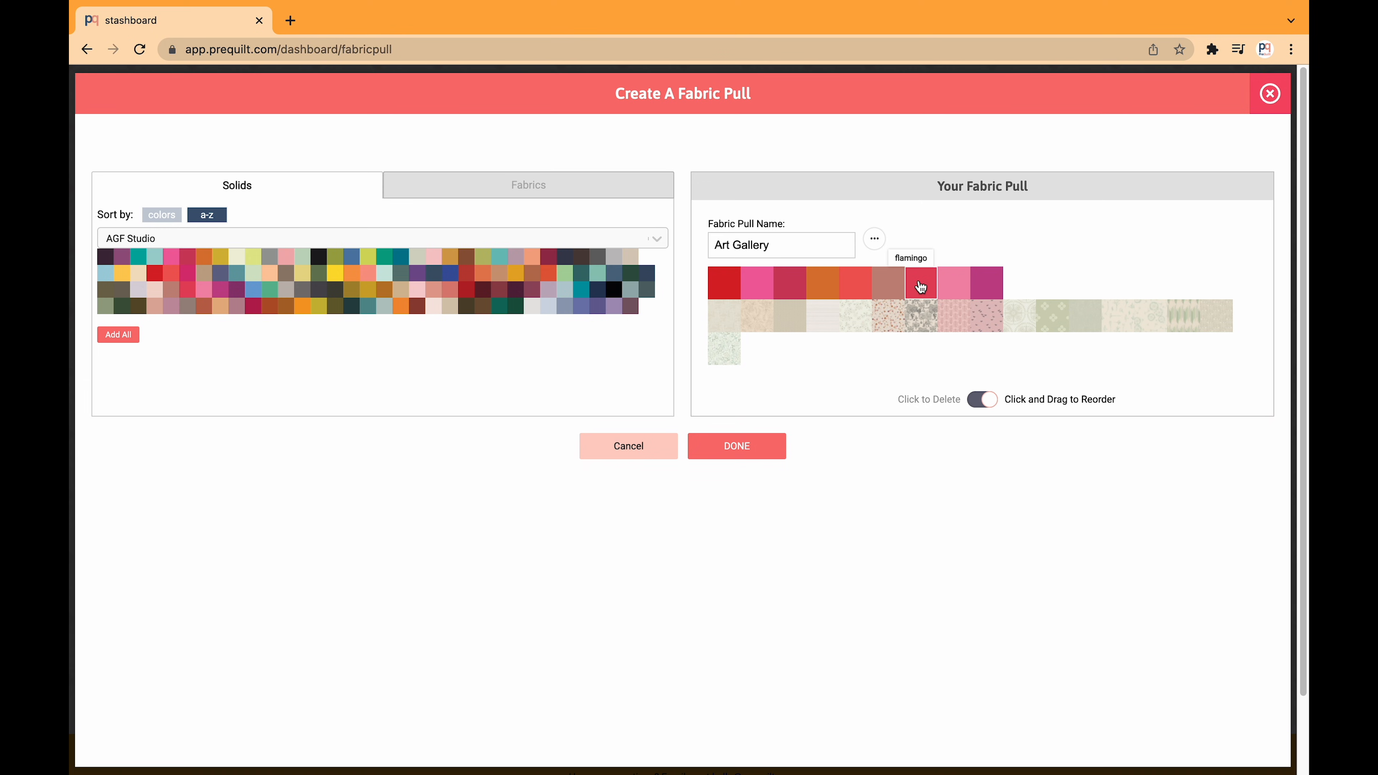
{"action": "left_click_drag", "start_coordinate": [921, 283], "coordinate": [768, 286]}
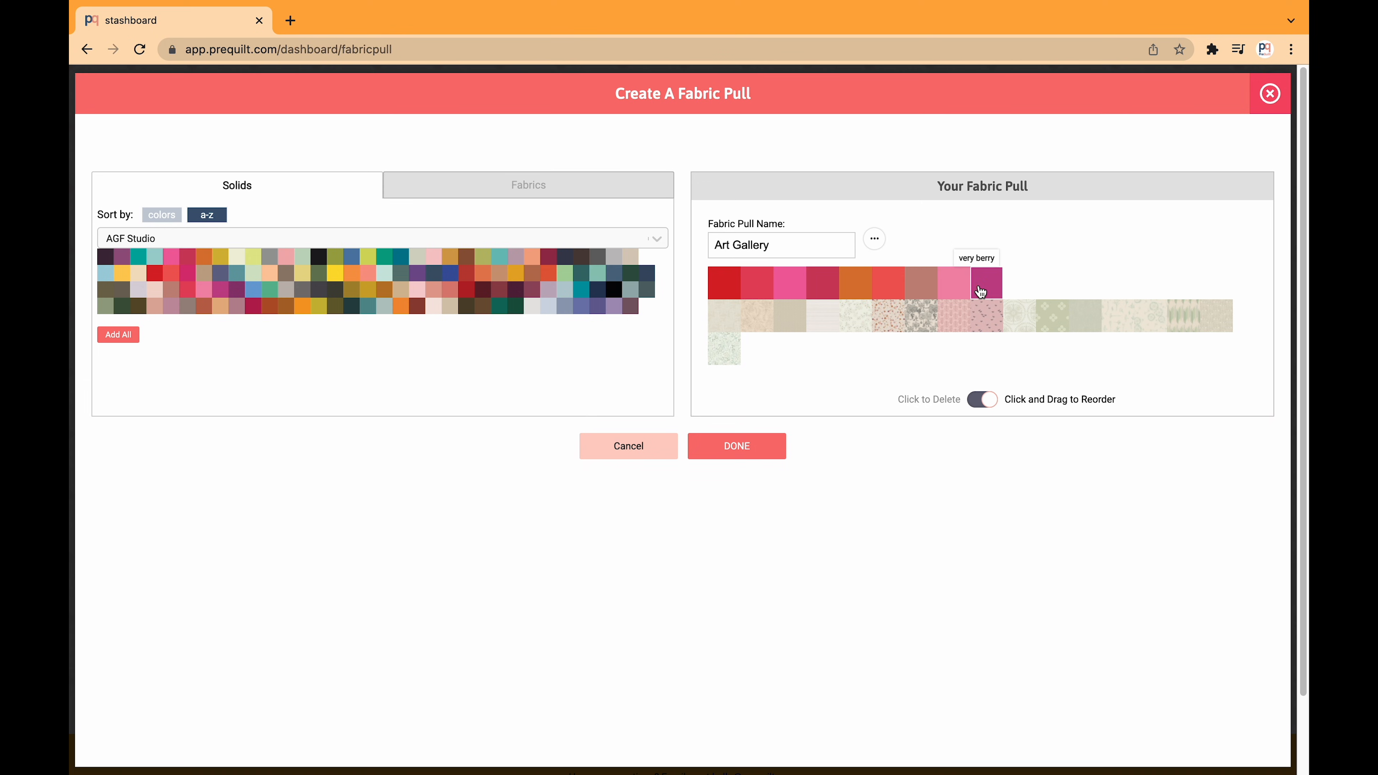
{"action": "left_click_drag", "start_coordinate": [972, 286], "coordinate": [797, 284]}
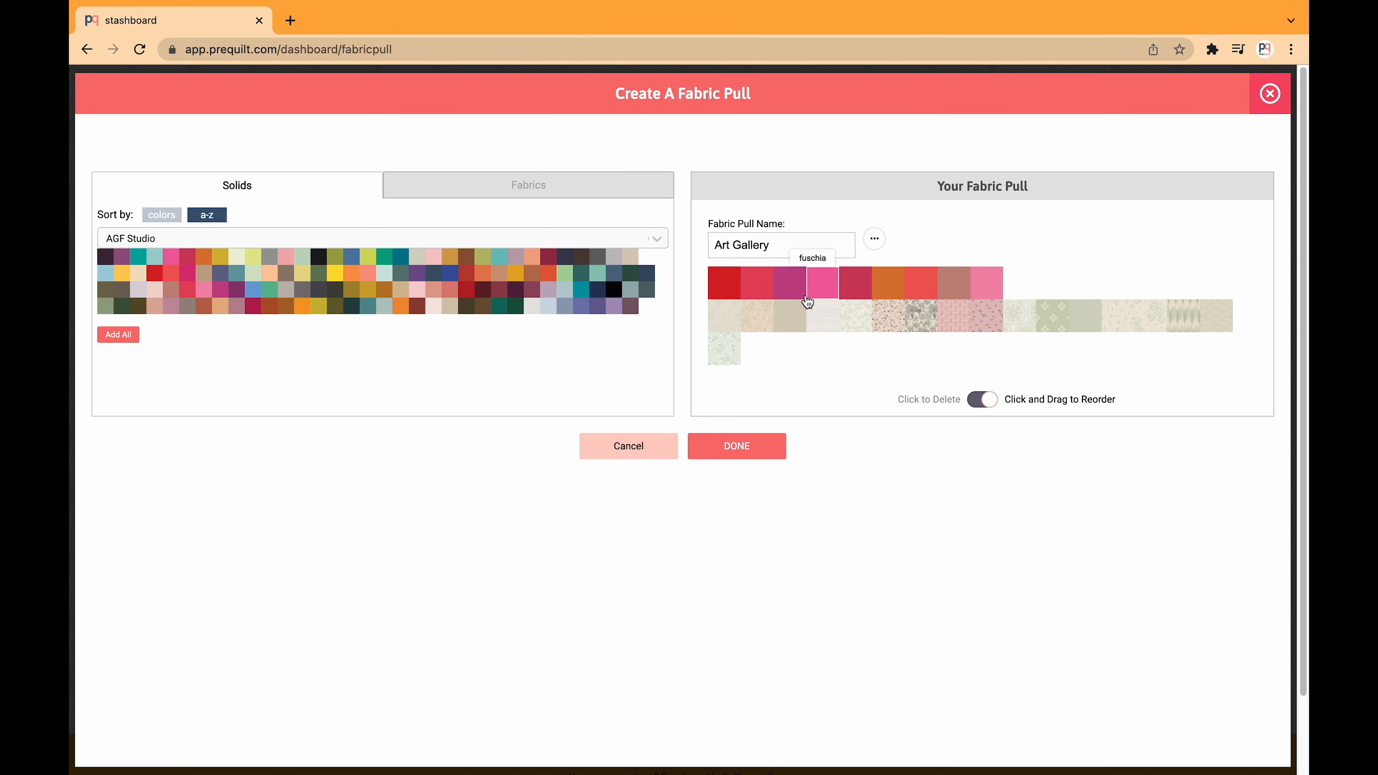
{"action": "left_click", "coordinate": [742, 450]}
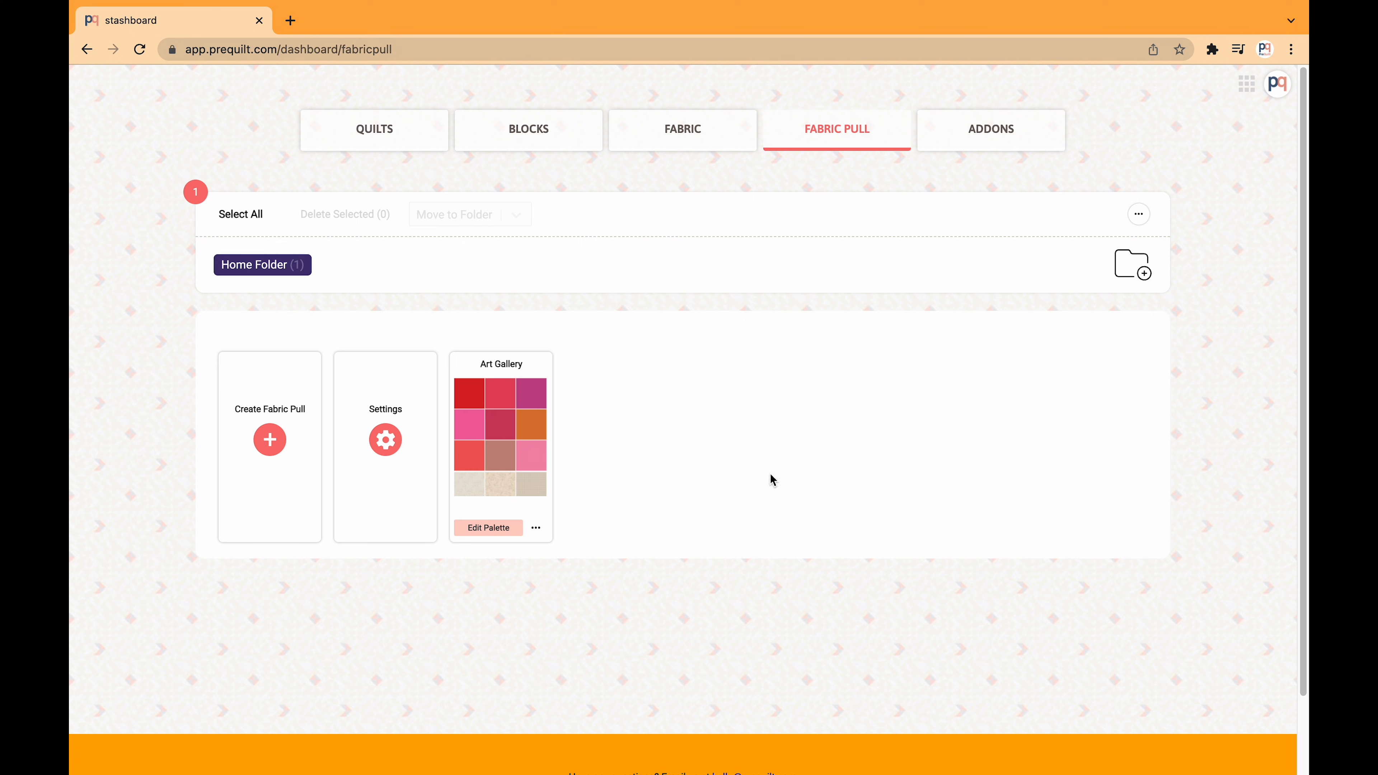
- Open the Fabric Pull Tutorial quilt for designing and collapse its Blocks section
{"action": "left_click", "coordinate": [369, 133]}
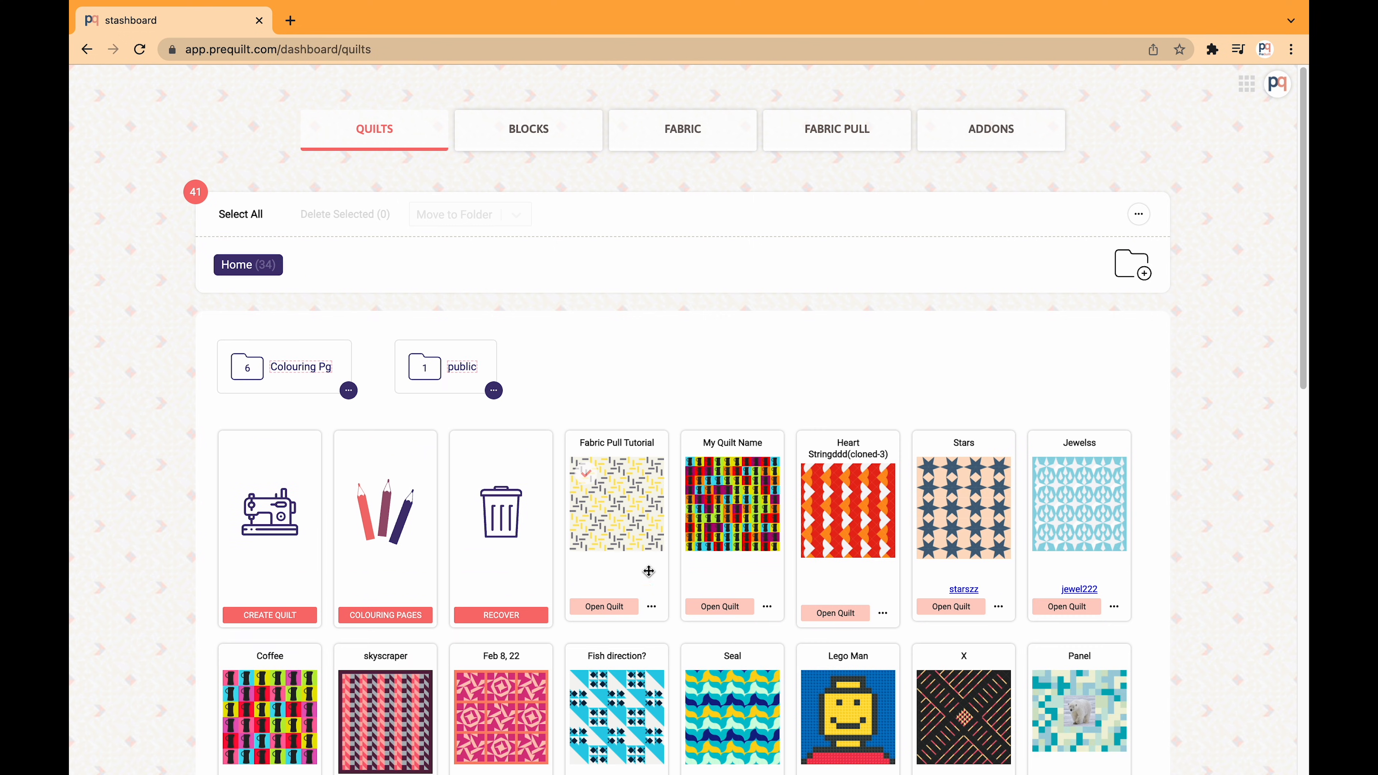
{"action": "left_click", "coordinate": [604, 608]}
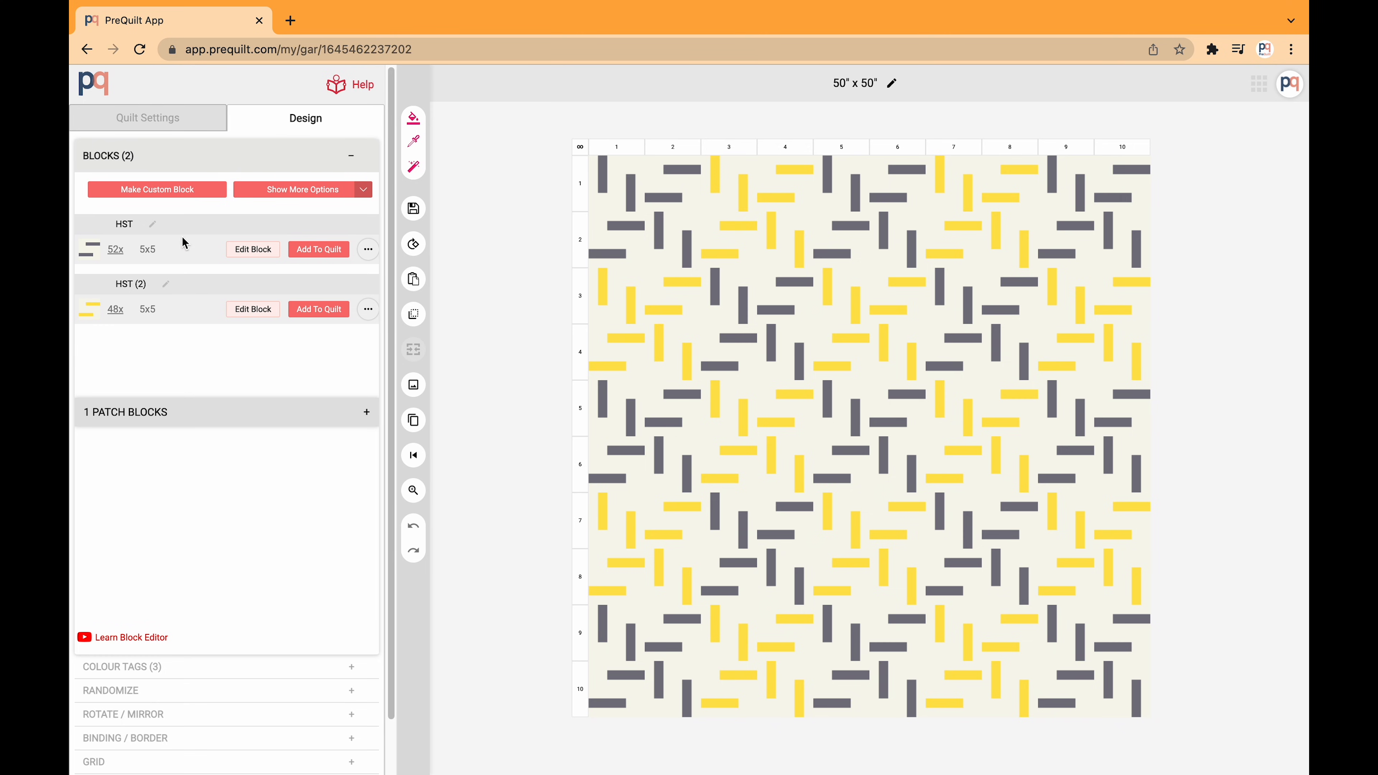
{"action": "left_click", "coordinate": [318, 165]}
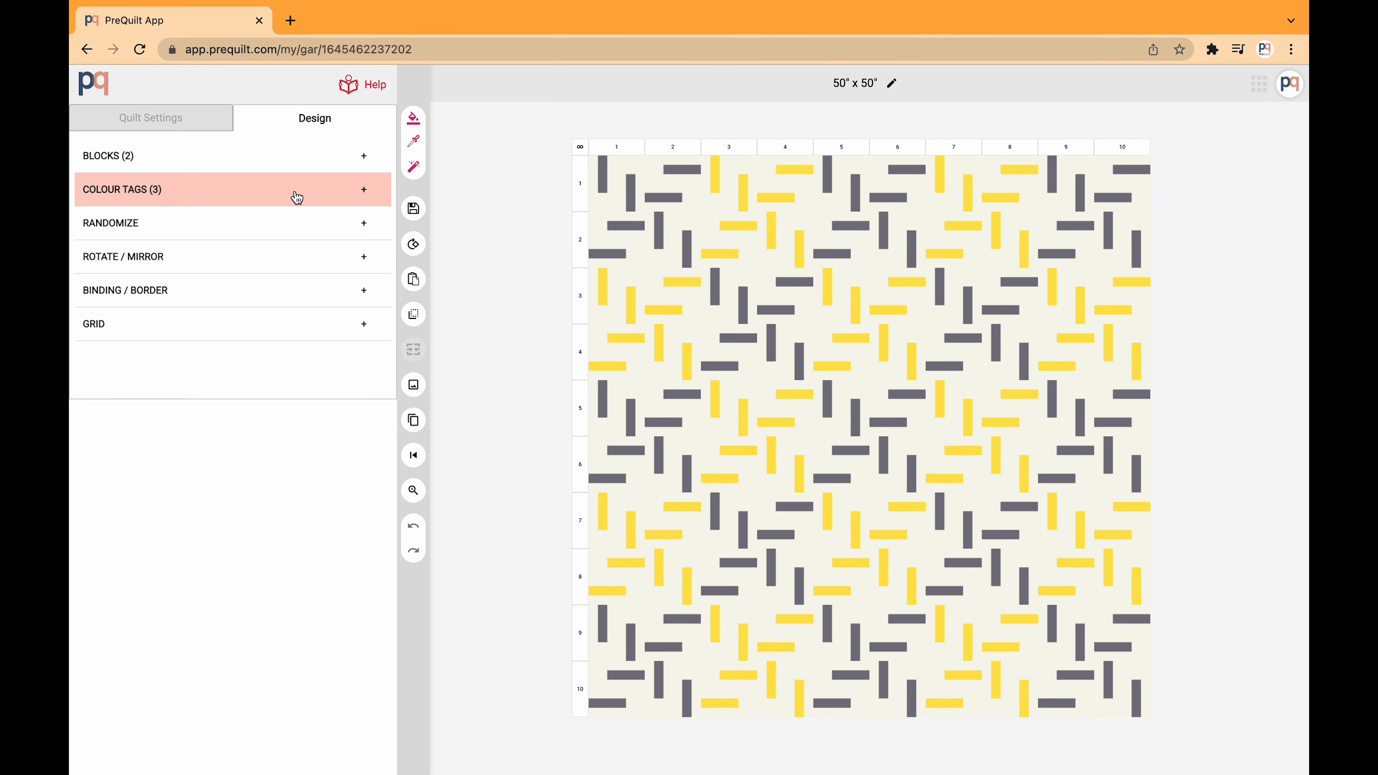
- Show the quilt's three colour tags and randomize their colours four times
{"action": "left_click", "coordinate": [299, 197]}
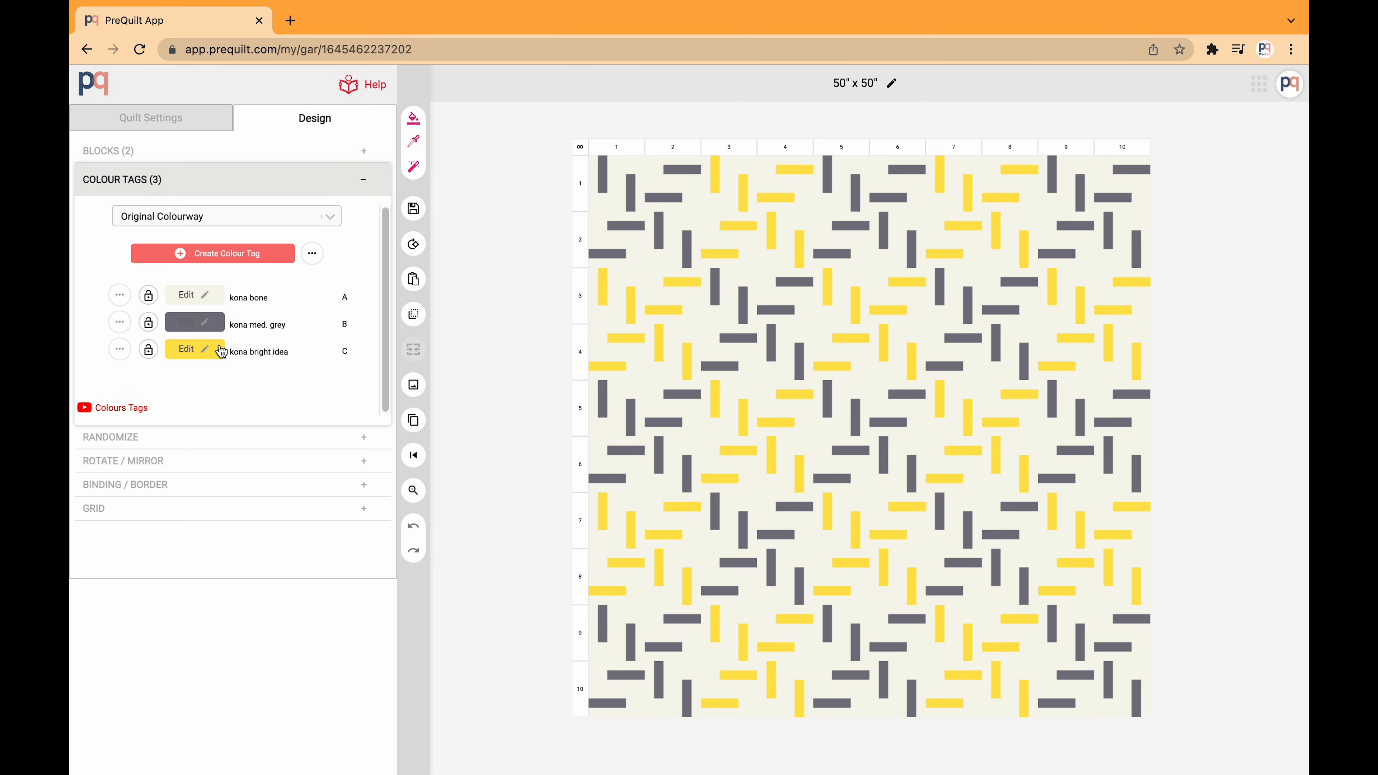
{"action": "left_click", "coordinate": [413, 118]}
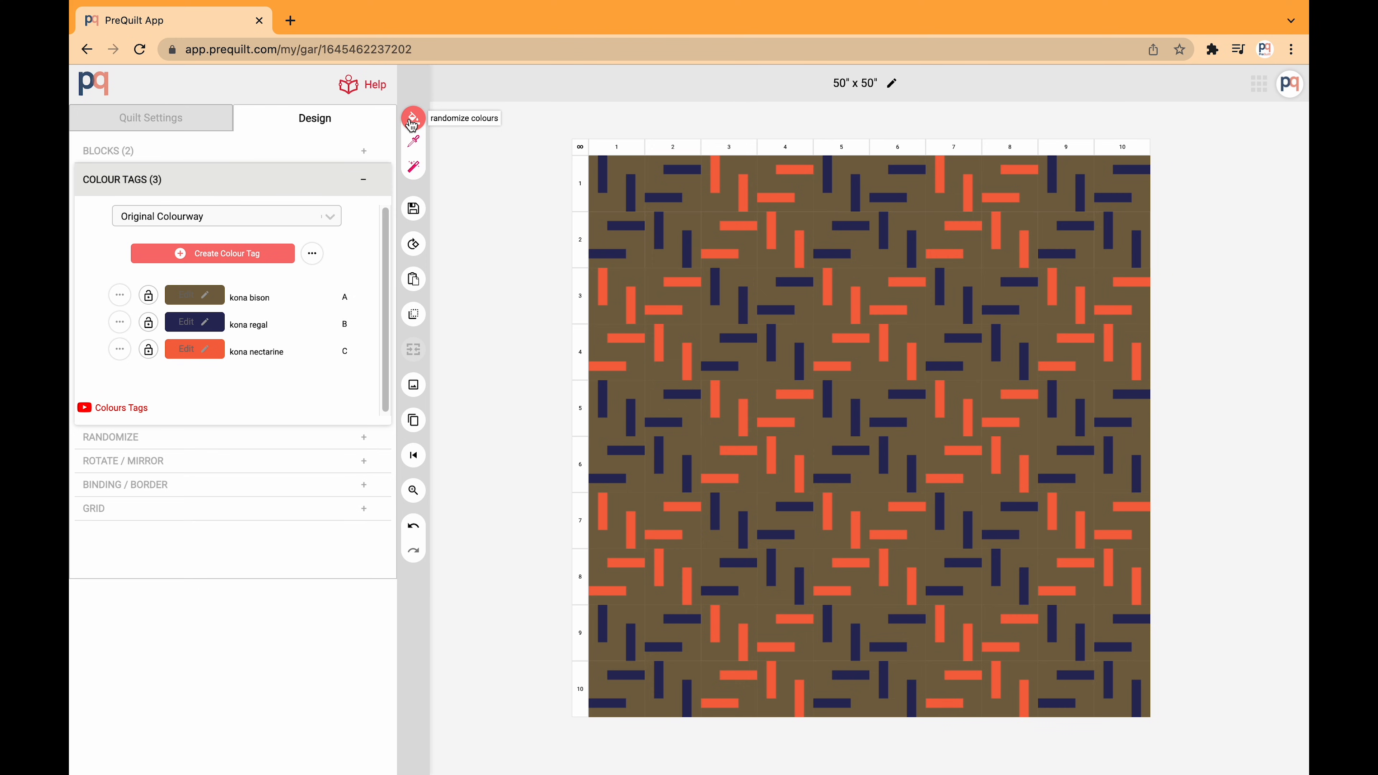
{"action": "left_click", "coordinate": [412, 122]}
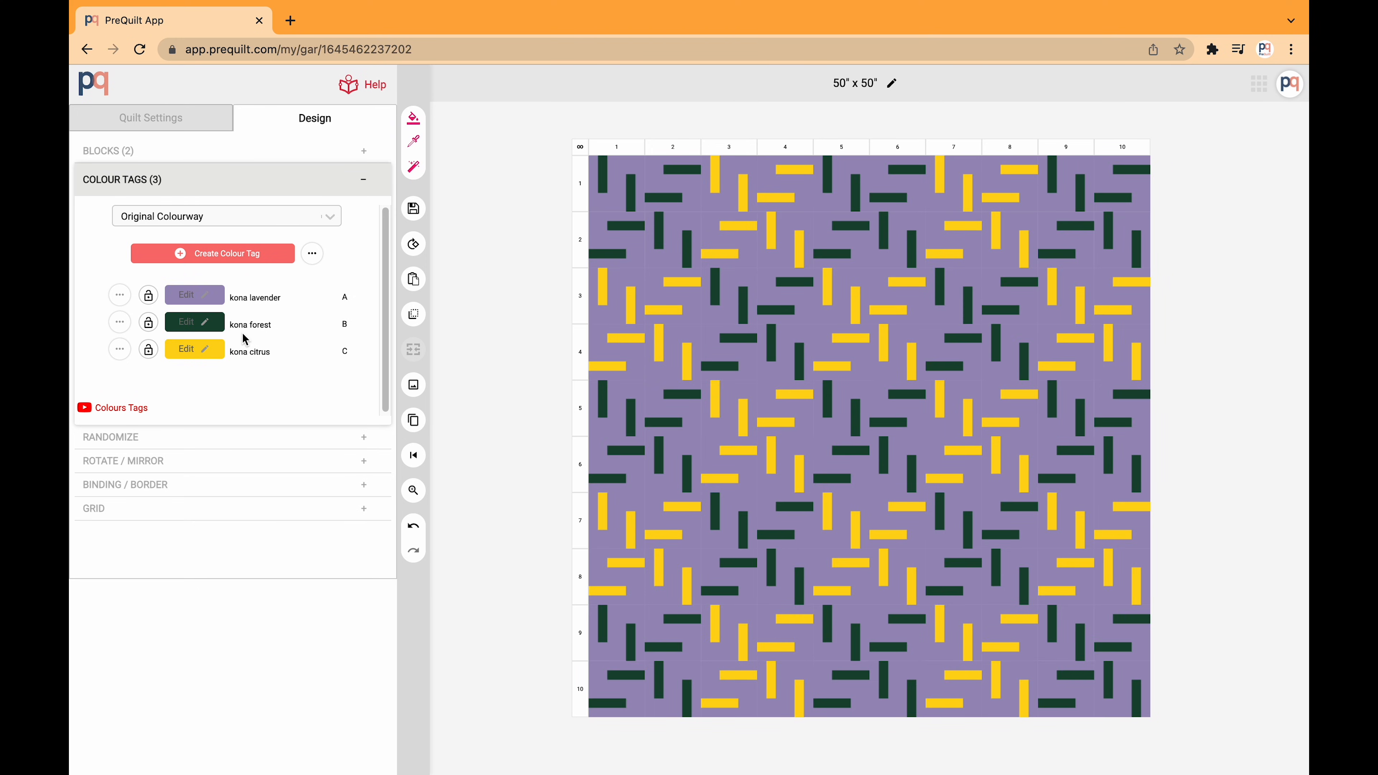
{"action": "left_click", "coordinate": [410, 122]}
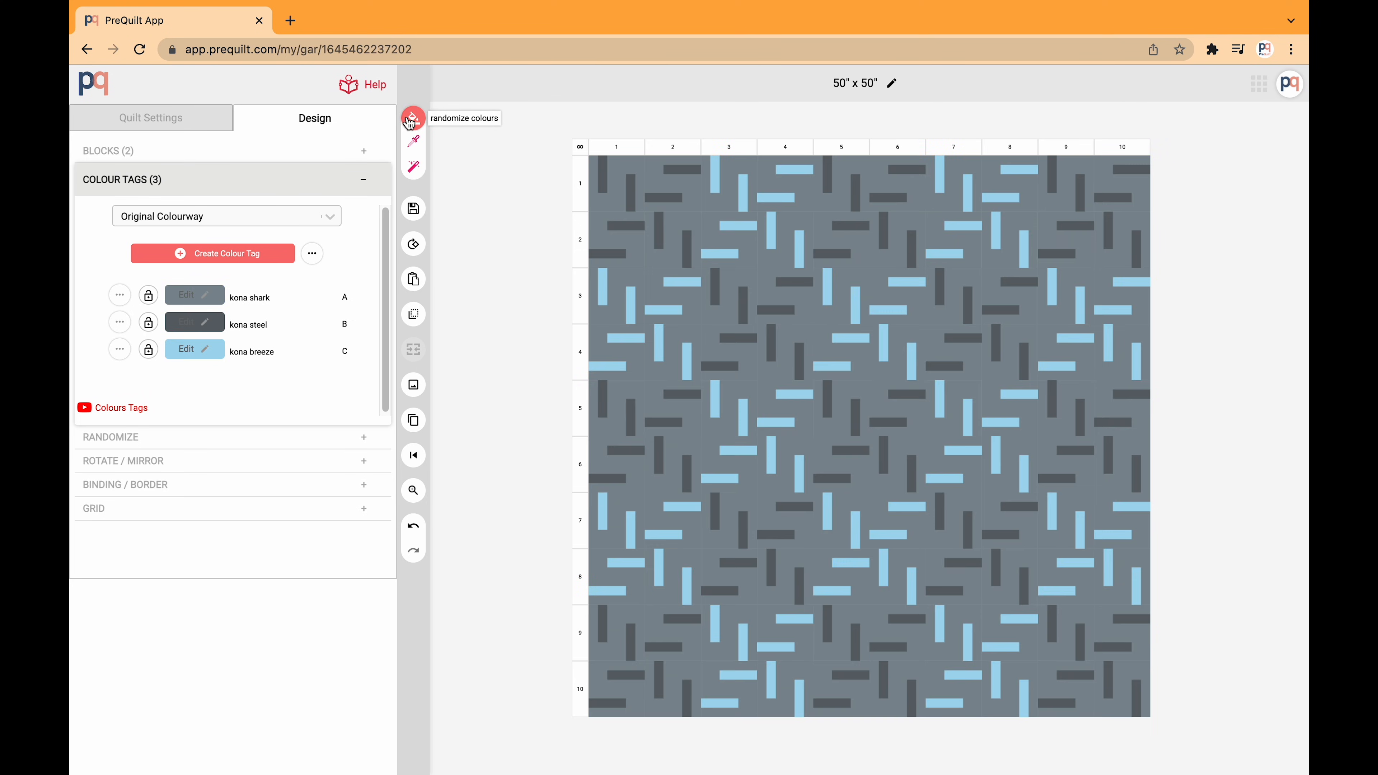
{"action": "left_click", "coordinate": [410, 124]}
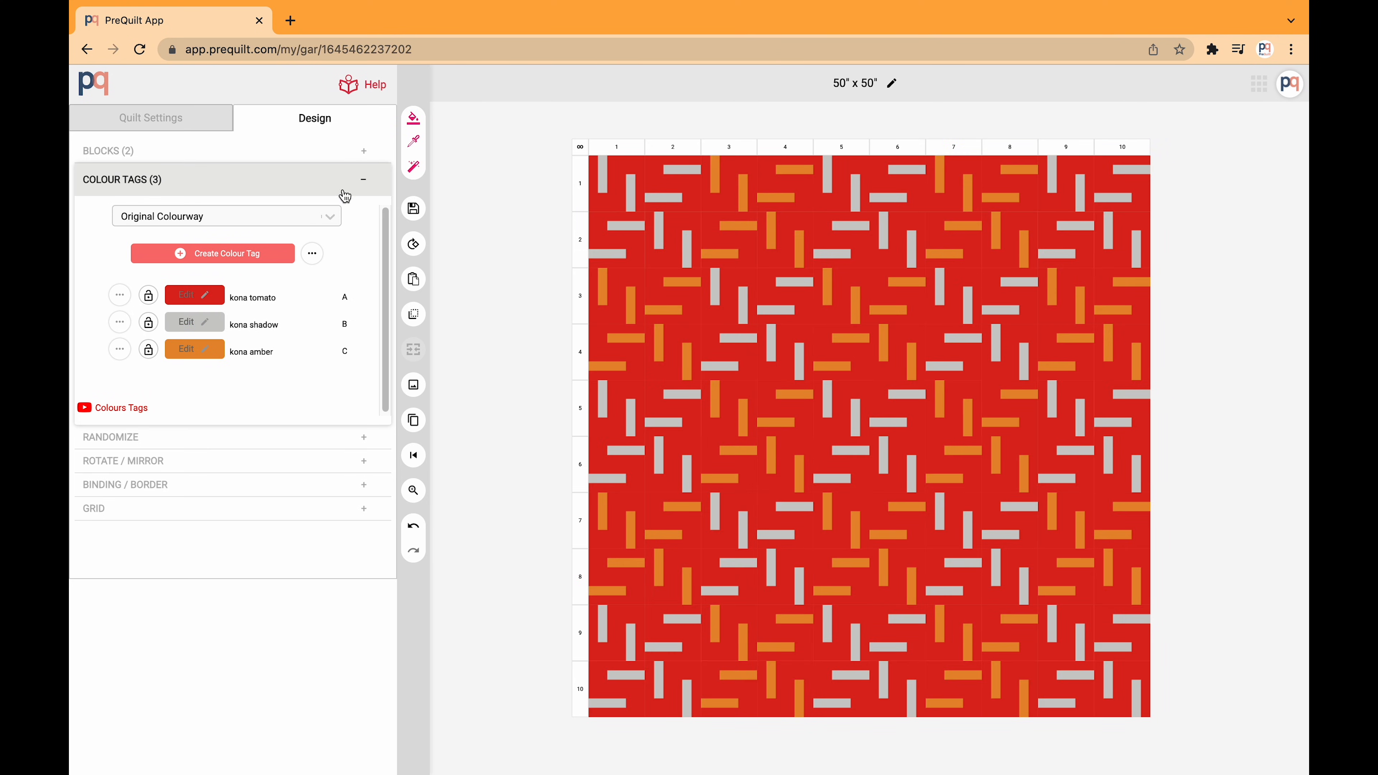
- Set the Colour Randomizer to use the Art Gallery fabric pull instead of Kona 2020
{"action": "left_click", "coordinate": [360, 187]}
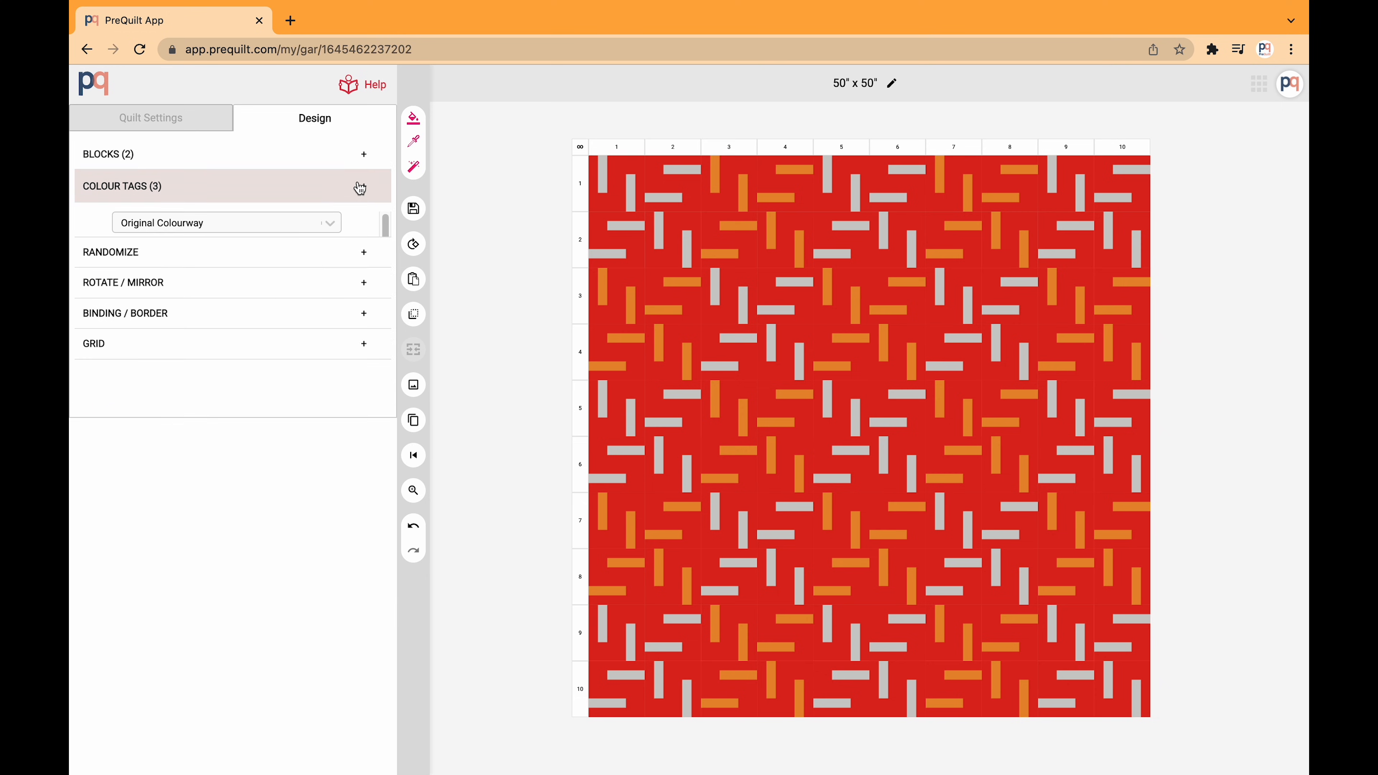
{"action": "left_click", "coordinate": [316, 225]}
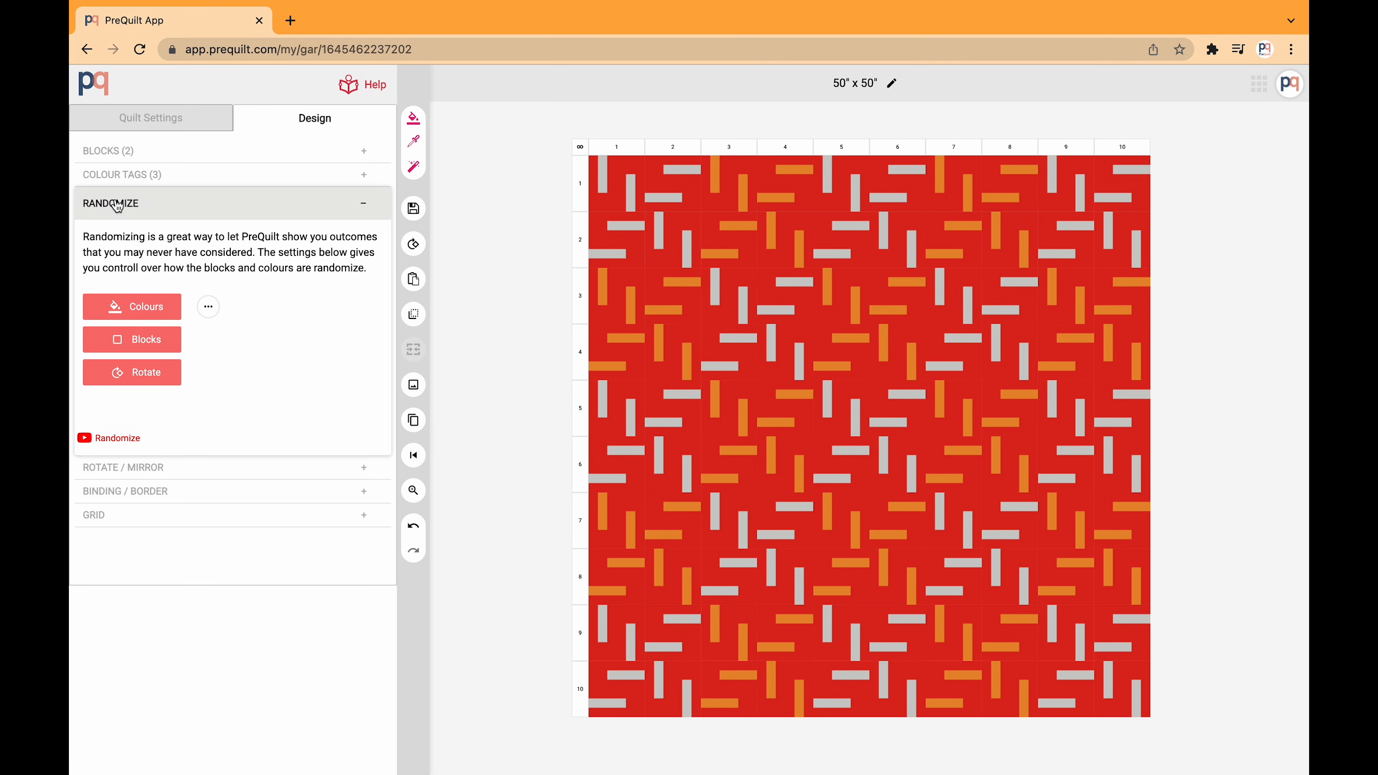
{"action": "left_click", "coordinate": [208, 309]}
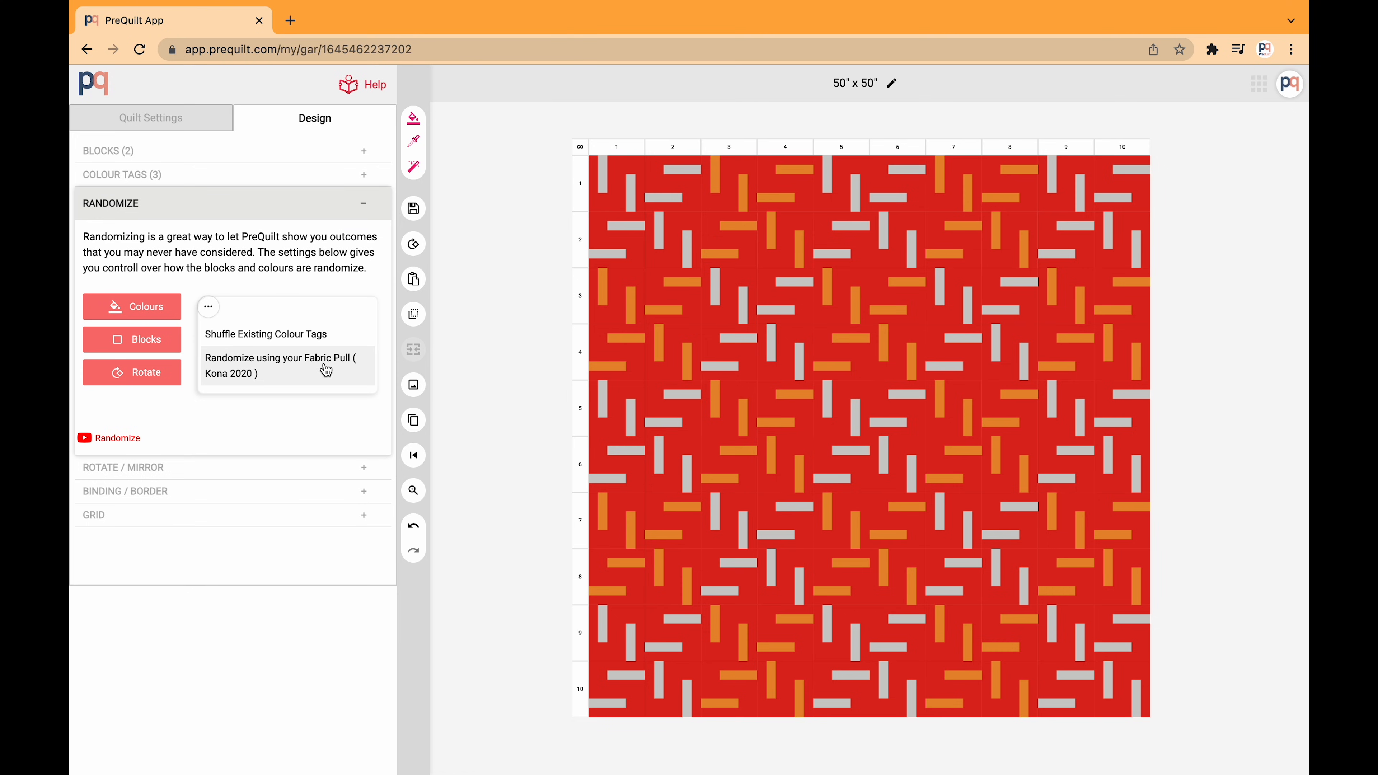
{"action": "left_click", "coordinate": [244, 375]}
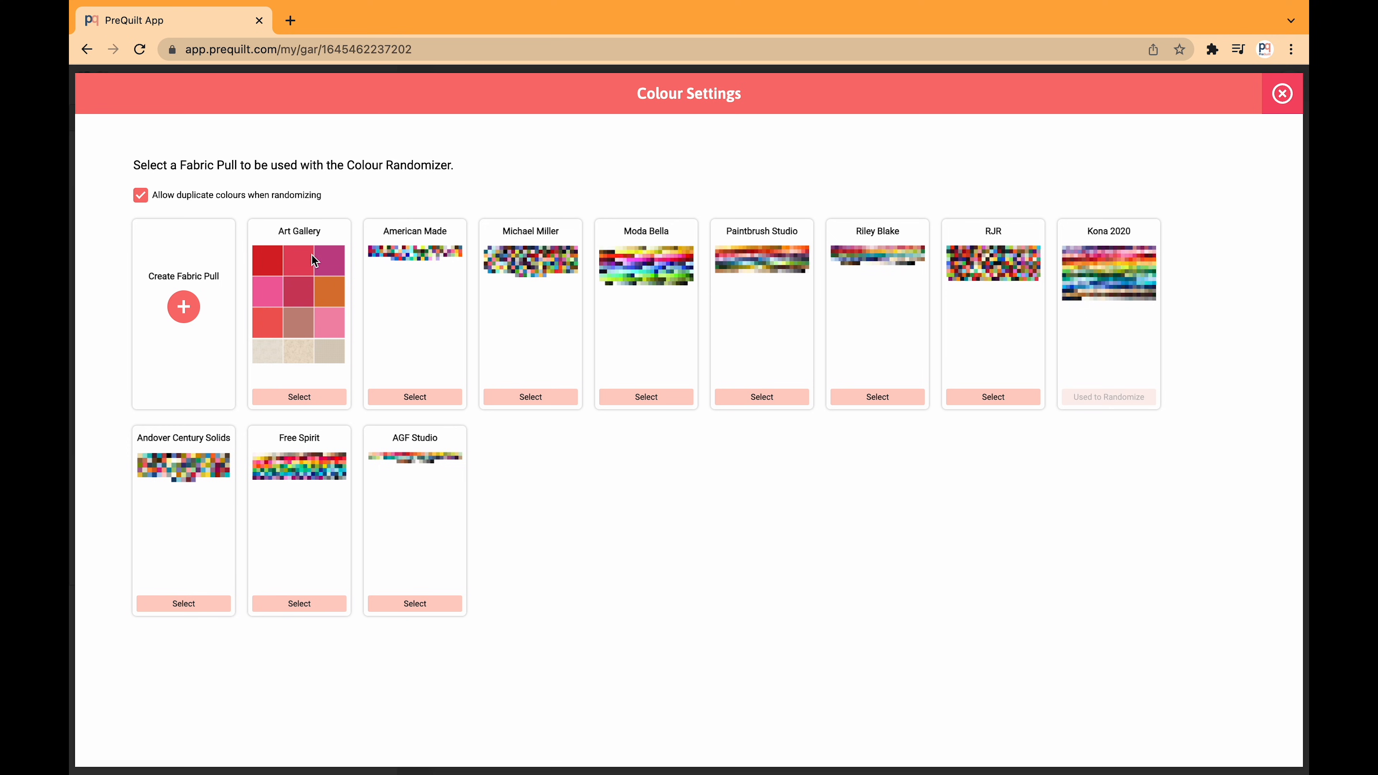
{"action": "left_click", "coordinate": [306, 399]}
- Show the colour tags and randomize the quilt's colours repeatedly from the Art Gallery fabric pull
{"action": "left_click", "coordinate": [320, 177]}
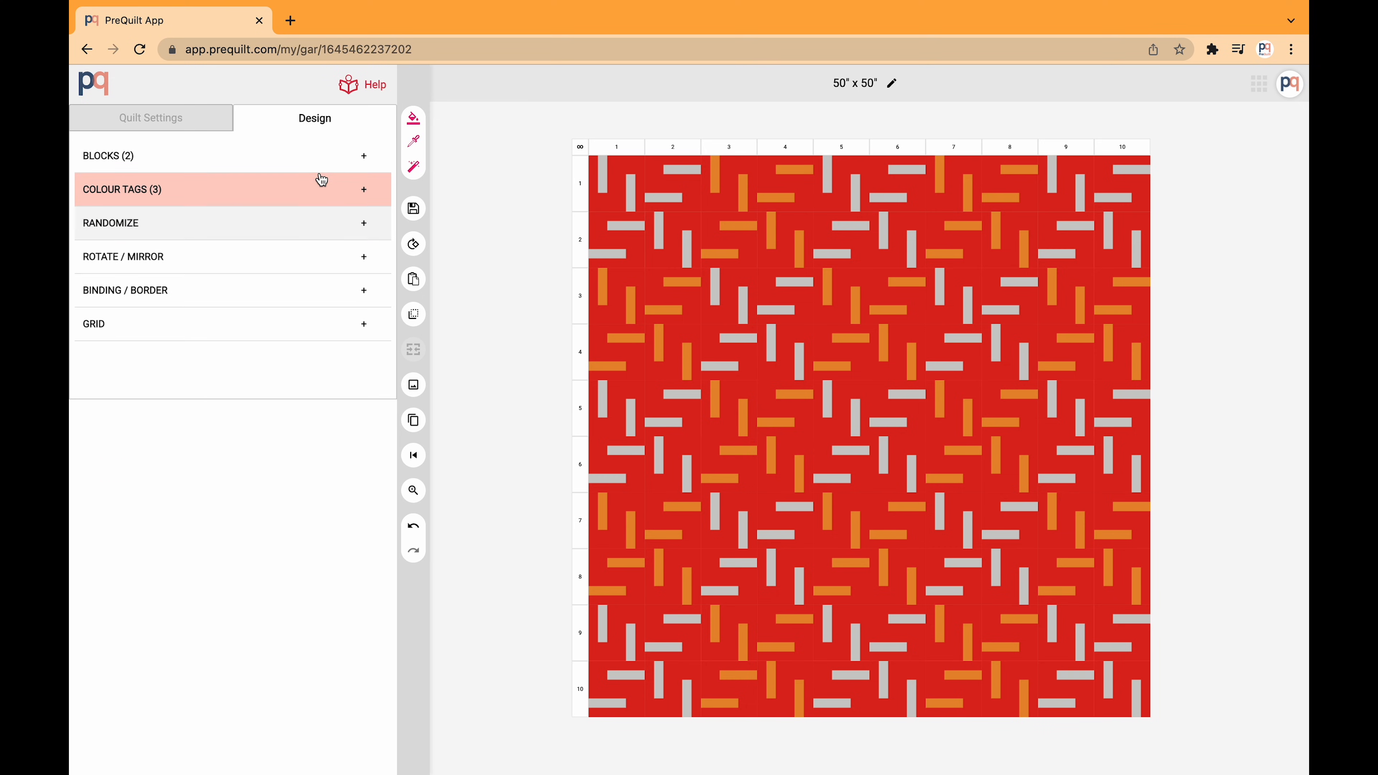
{"action": "left_click", "coordinate": [413, 120]}
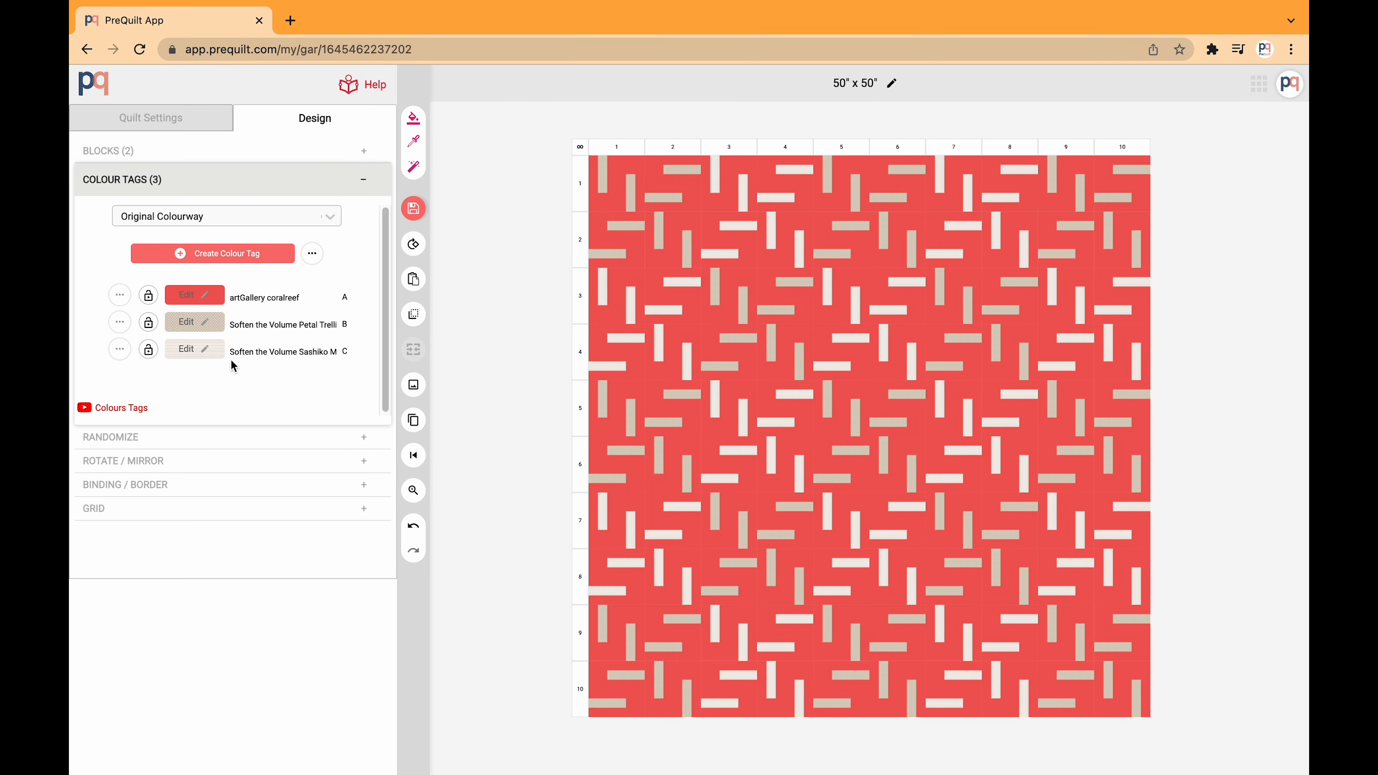
{"action": "left_click", "coordinate": [413, 119]}
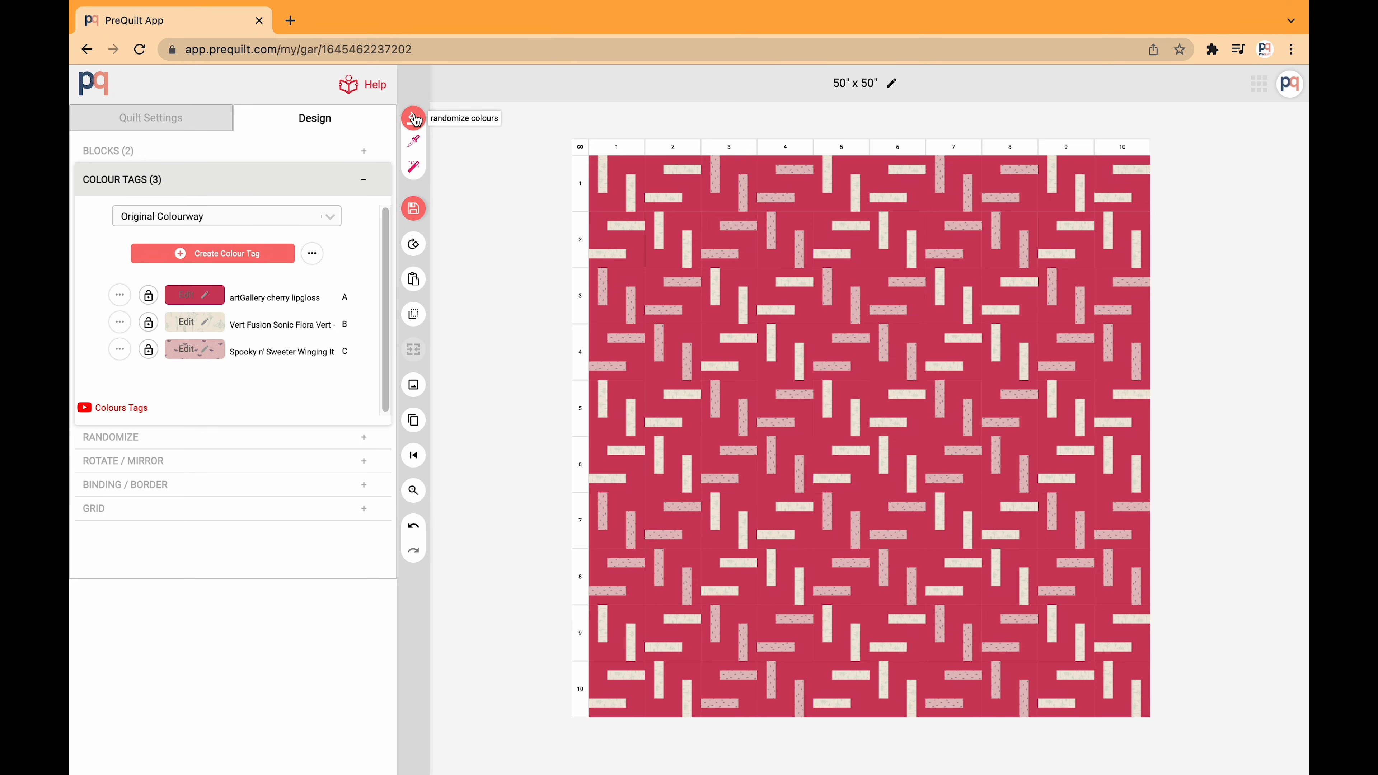
{"action": "left_click", "coordinate": [414, 120]}
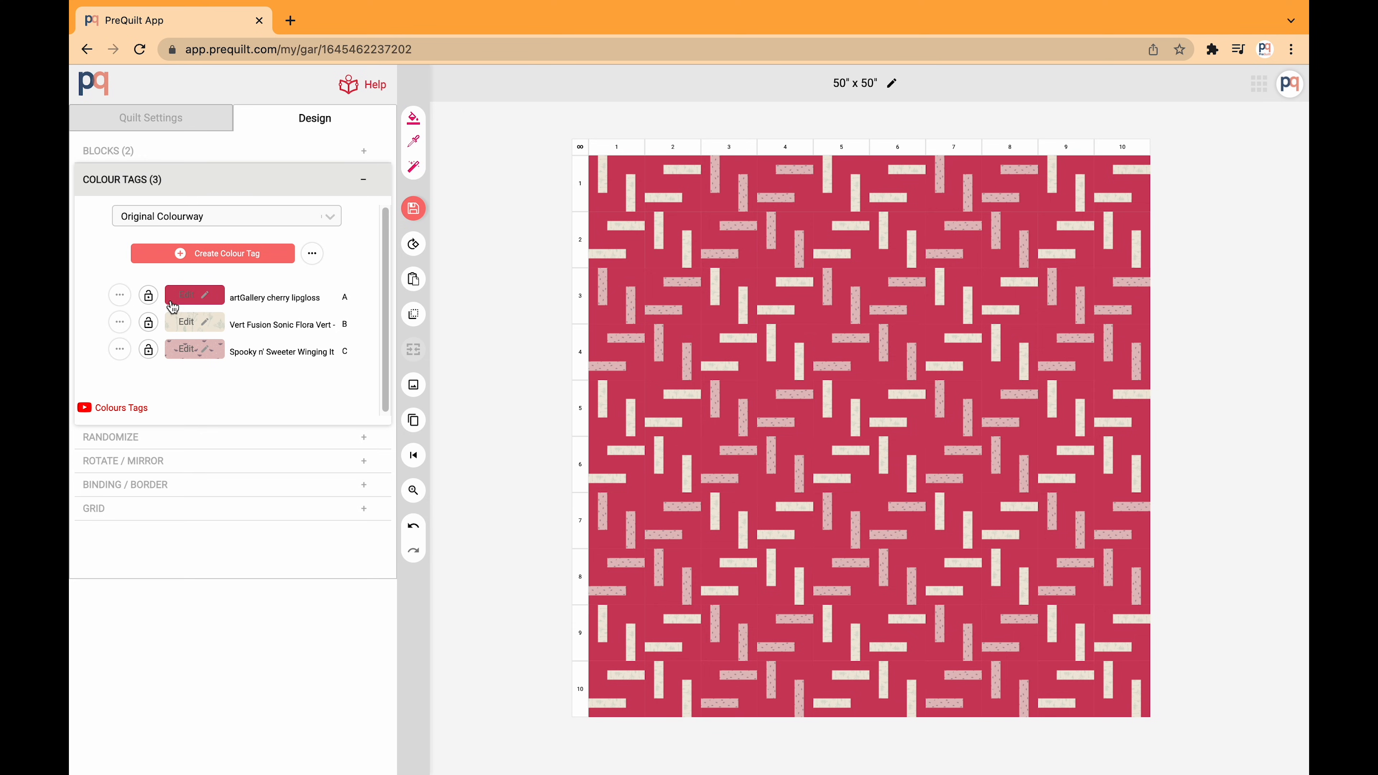
- Lock colour tag A on cherry lipgloss and randomize the other two tags three times
{"action": "left_click", "coordinate": [149, 296]}
{"action": "left_click", "coordinate": [415, 123]}
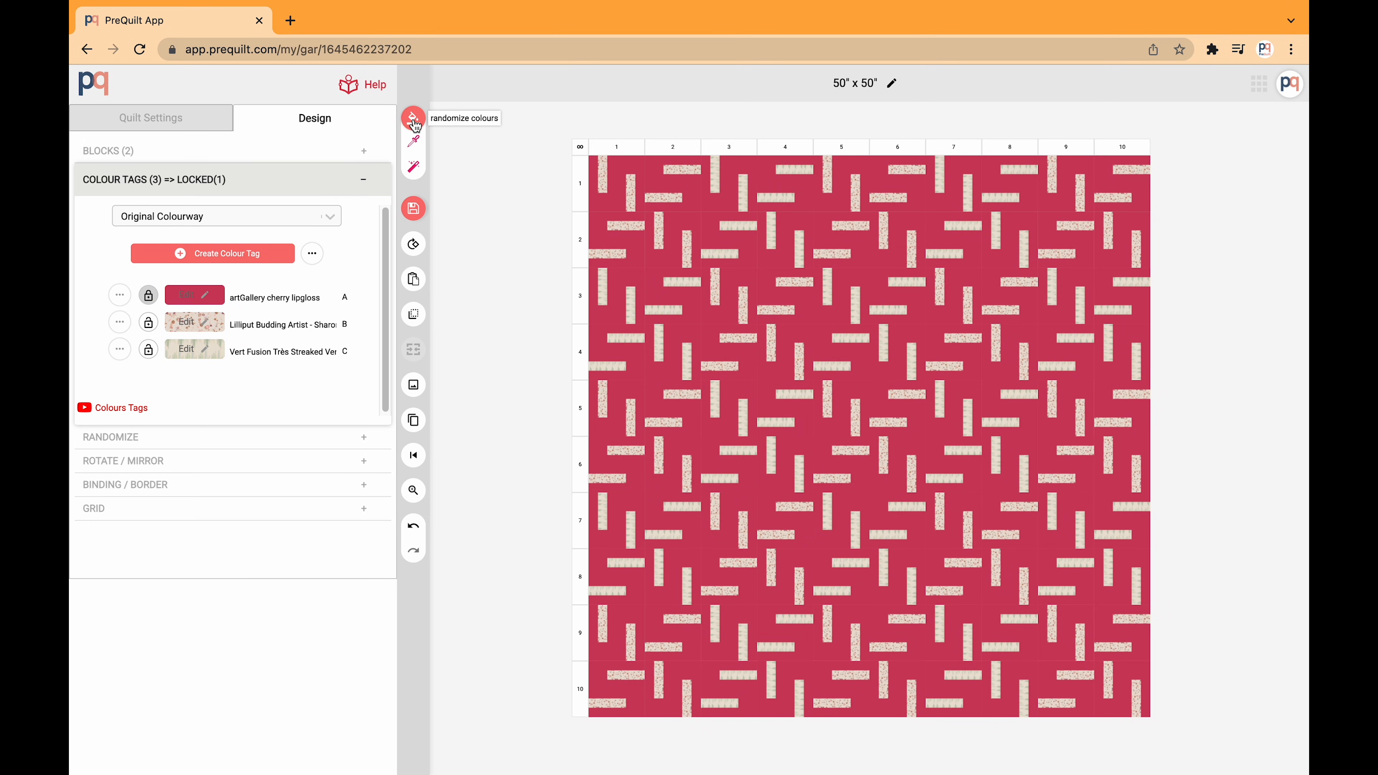
{"action": "left_click", "coordinate": [415, 123]}
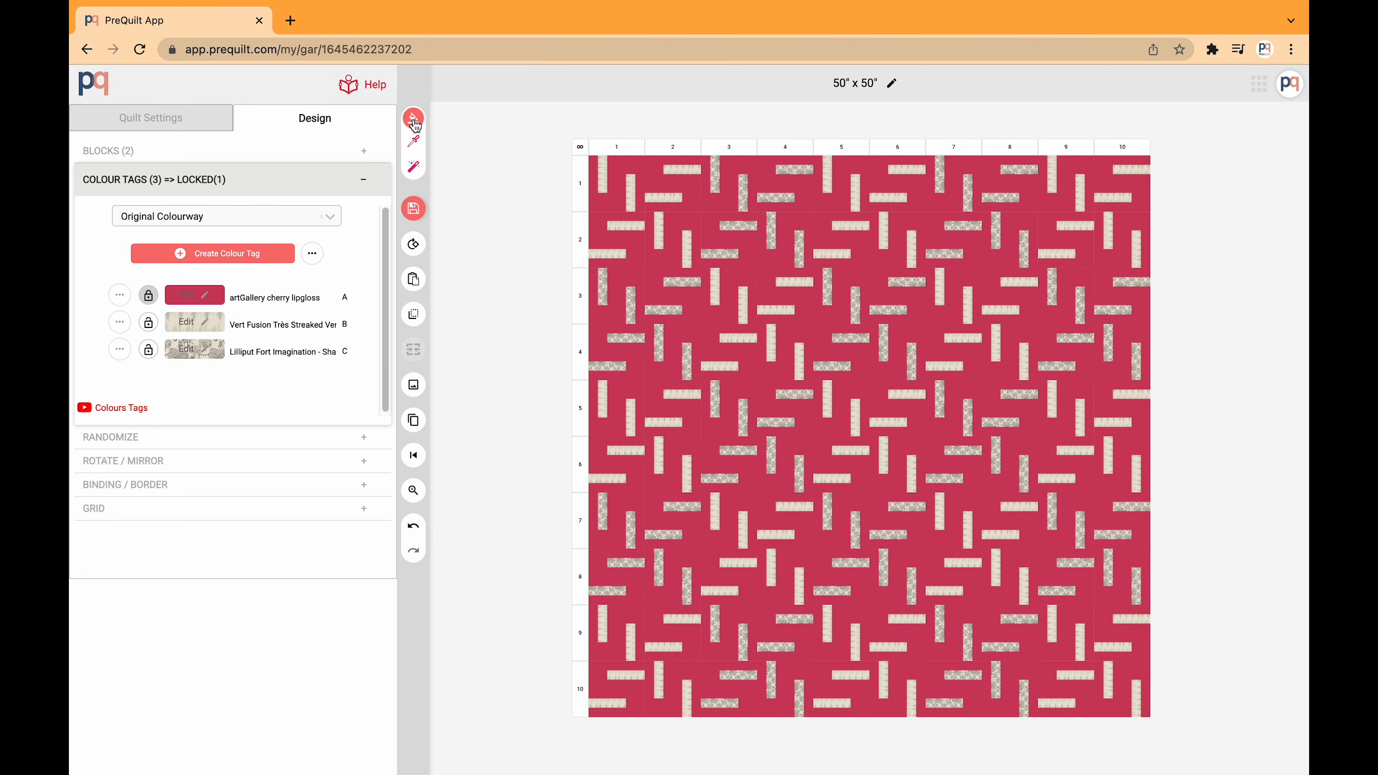
{"action": "left_click", "coordinate": [415, 122]}
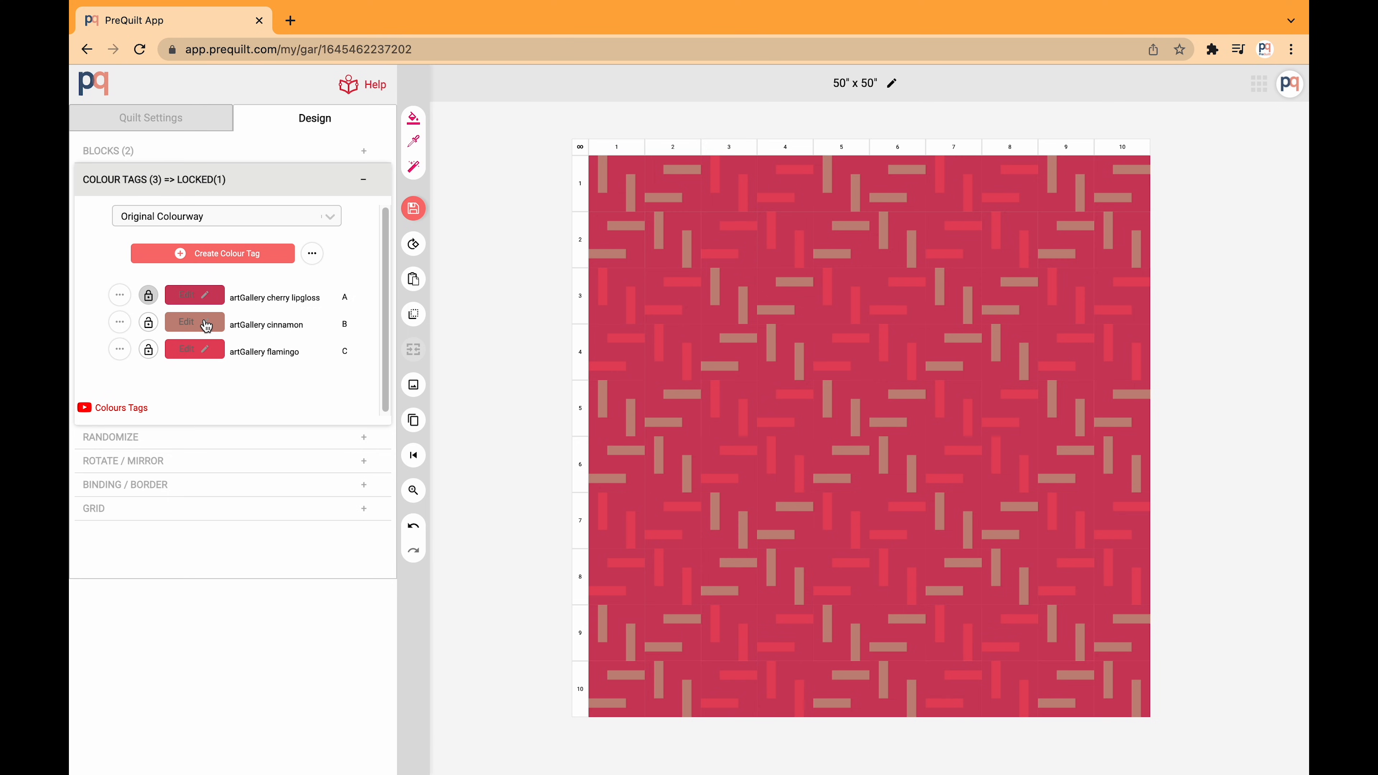
- Change colour tag B to the AGF Studio solid snow and collapse the colour tags section
{"action": "left_click", "coordinate": [206, 325]}
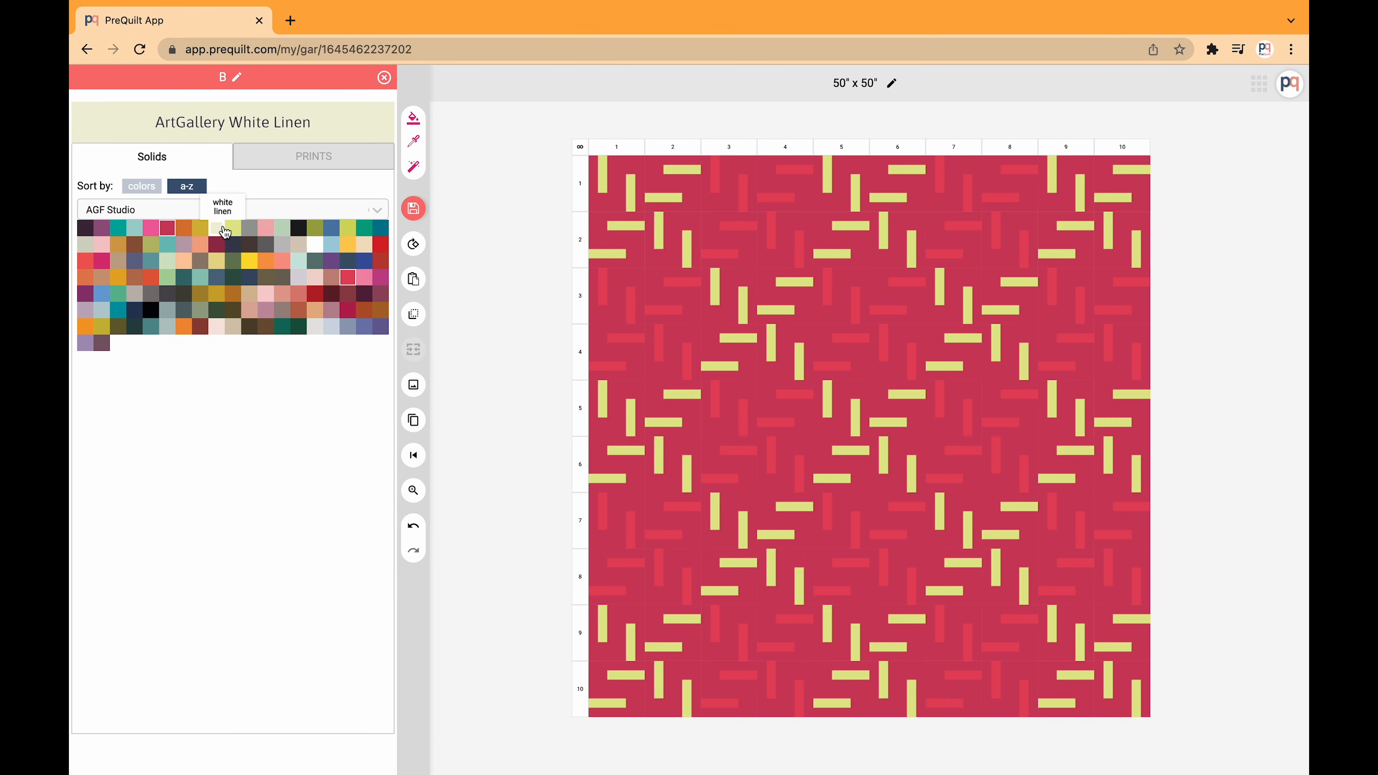
{"action": "left_click", "coordinate": [314, 247]}
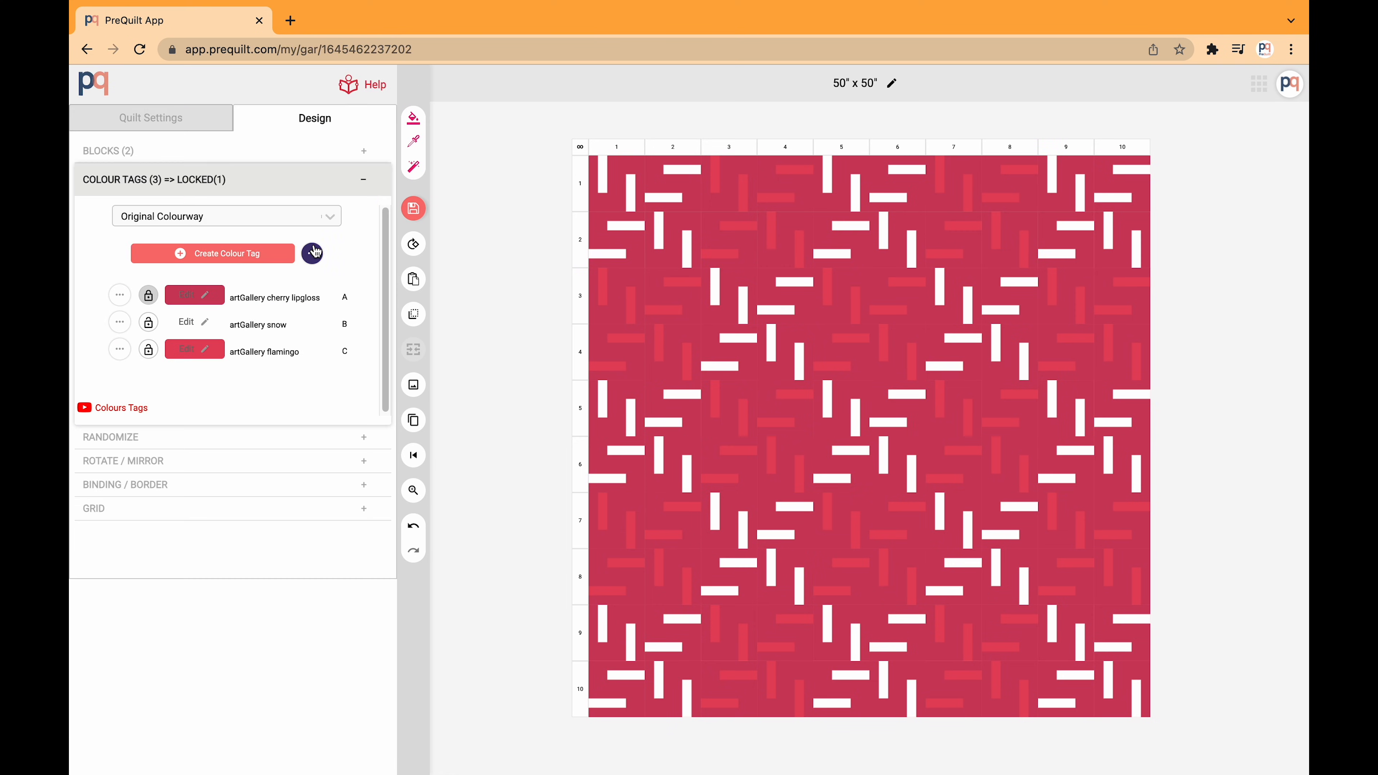
{"action": "left_click", "coordinate": [362, 183]}
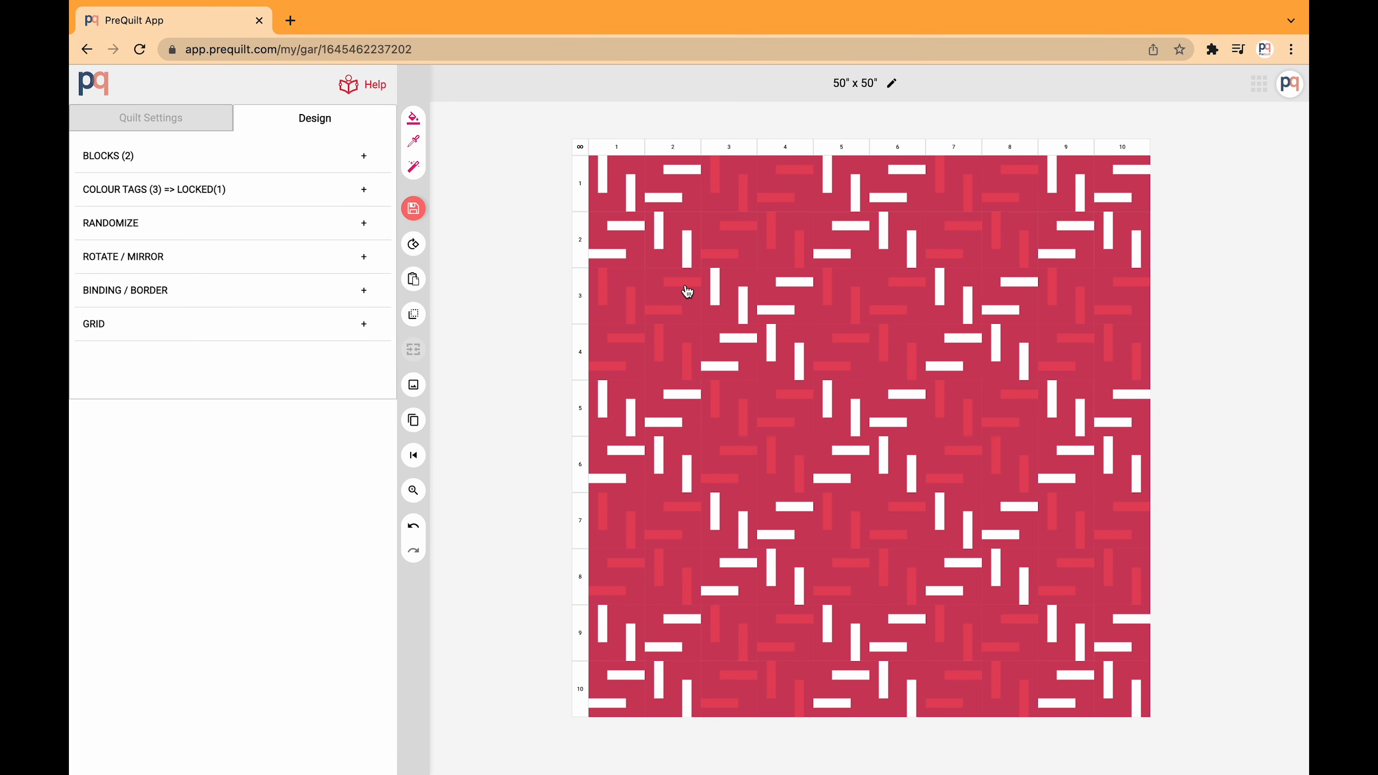
- Unlock colour tag A and clone the existing colourway under the name "just playing around"
{"action": "left_click", "coordinate": [286, 197]}
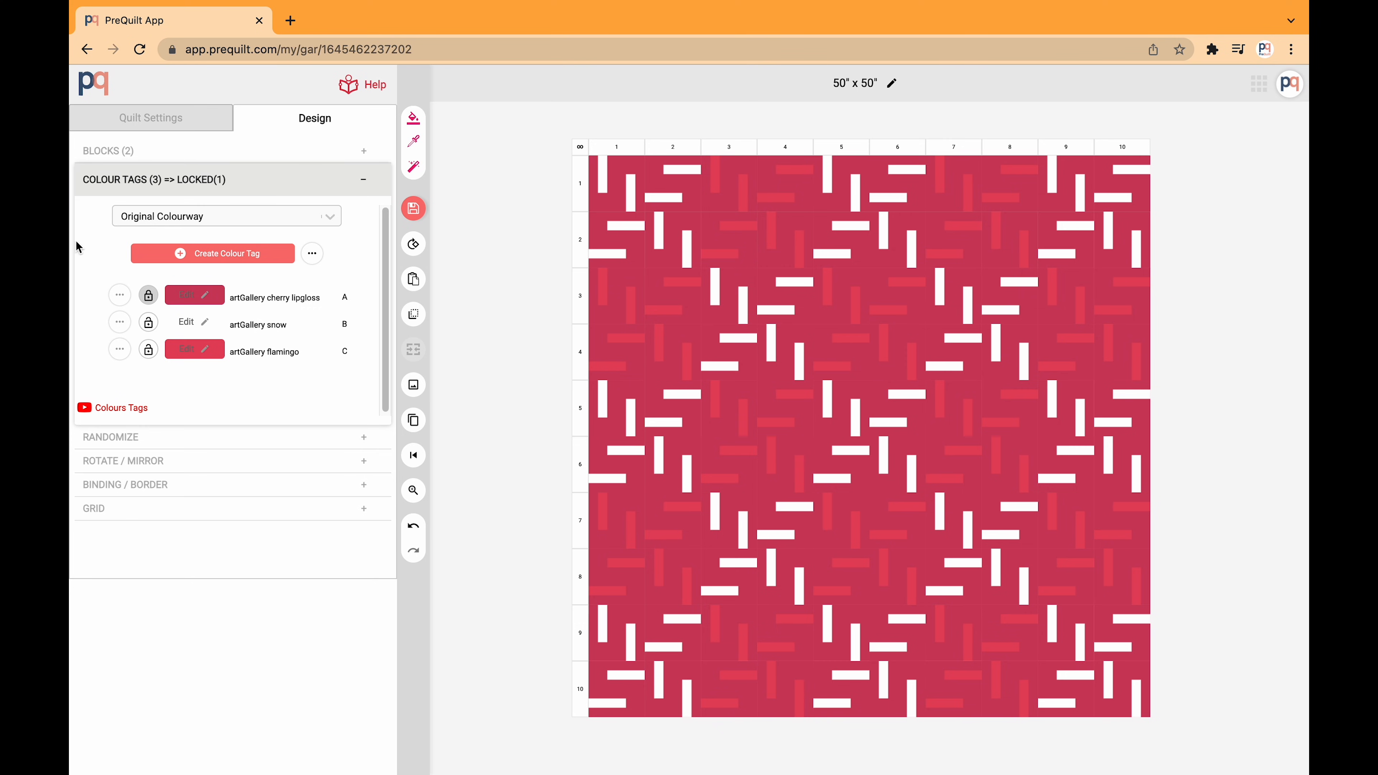
{"action": "left_click", "coordinate": [149, 297]}
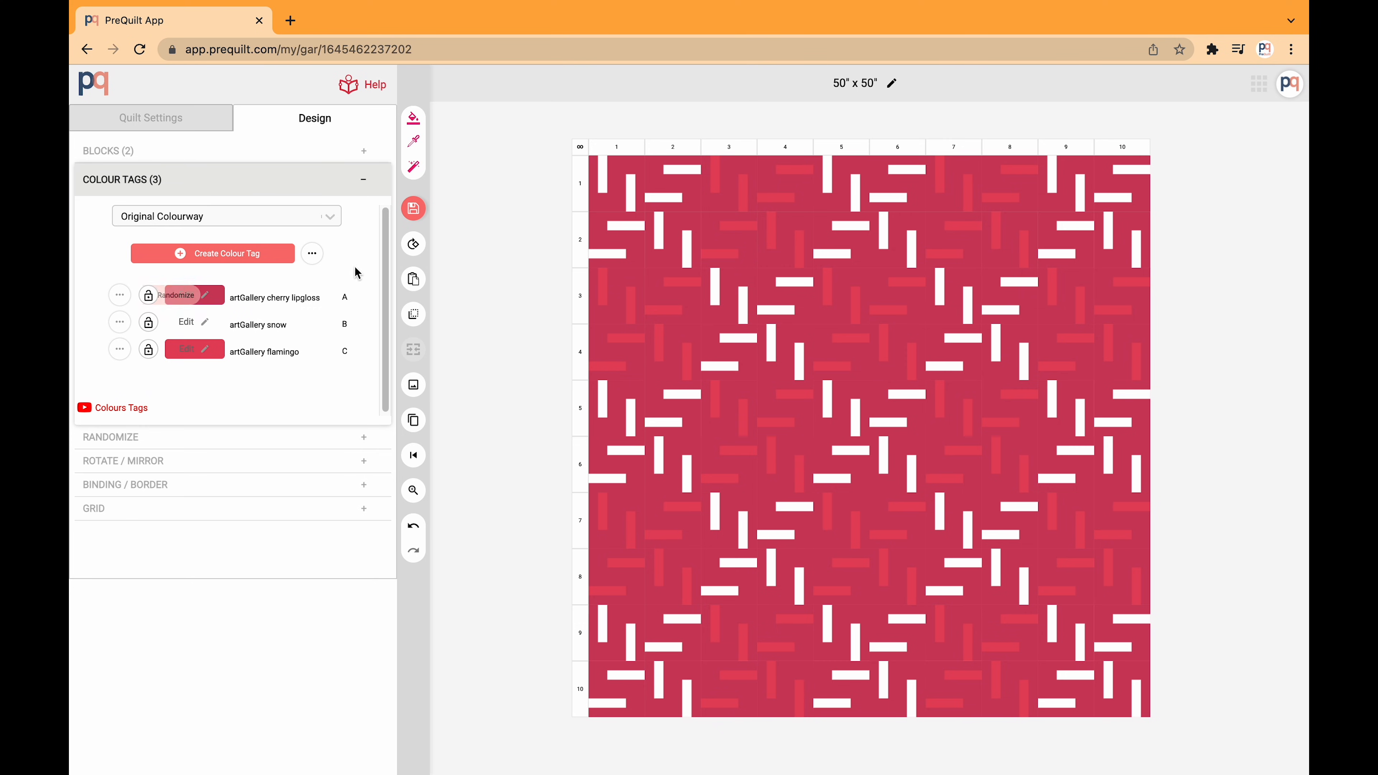
{"action": "left_click", "coordinate": [289, 216]}
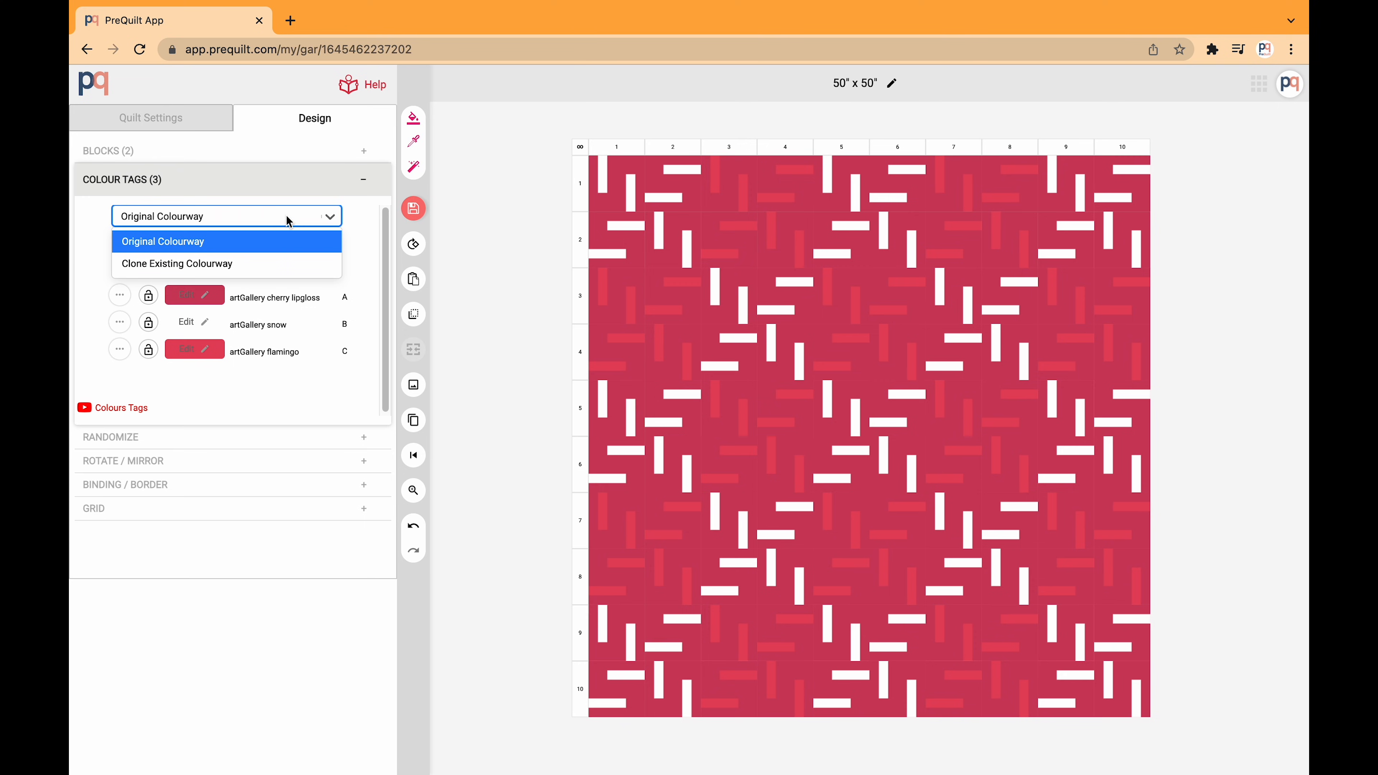
{"action": "left_click", "coordinate": [227, 265]}
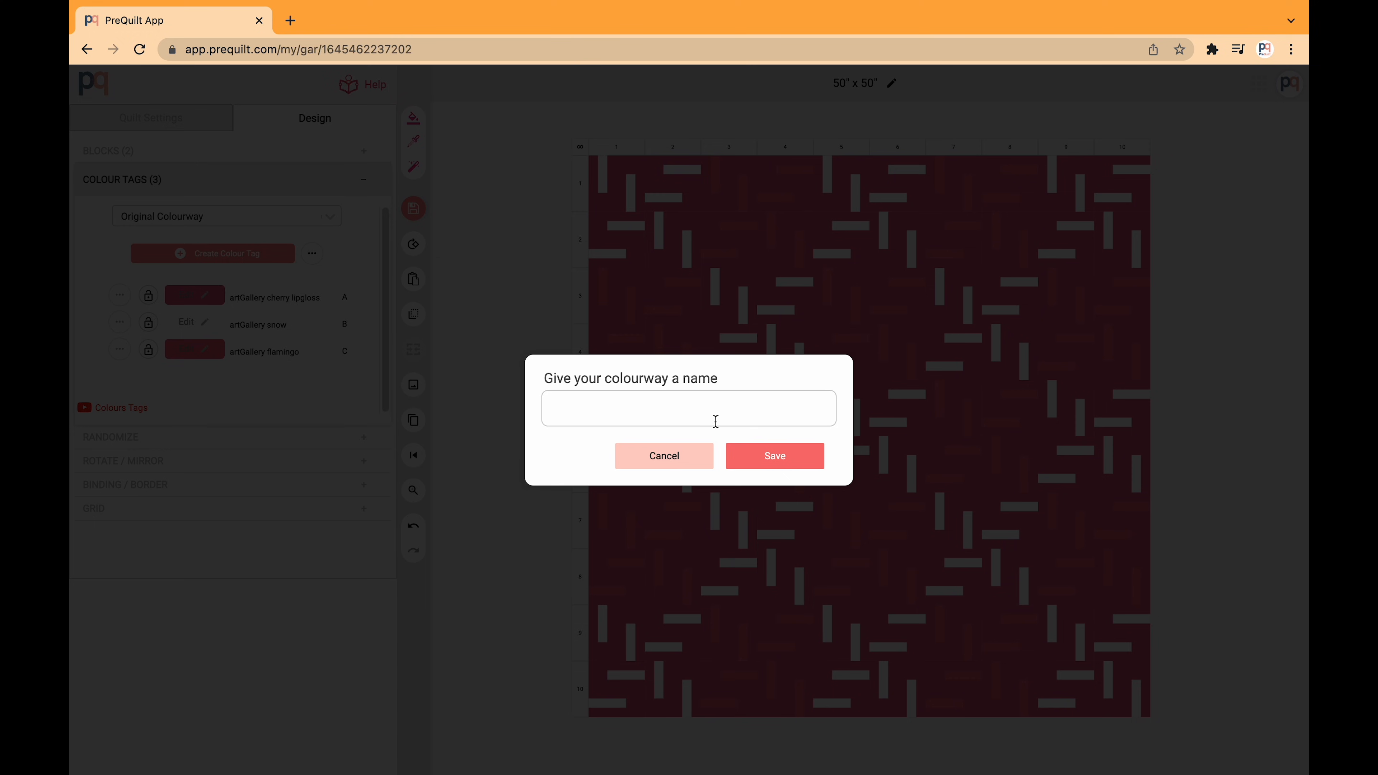
{"action": "left_click", "coordinate": [767, 424]}
{"action": "type", "text": "just playing around"}
{"action": "key", "text": "Return"}
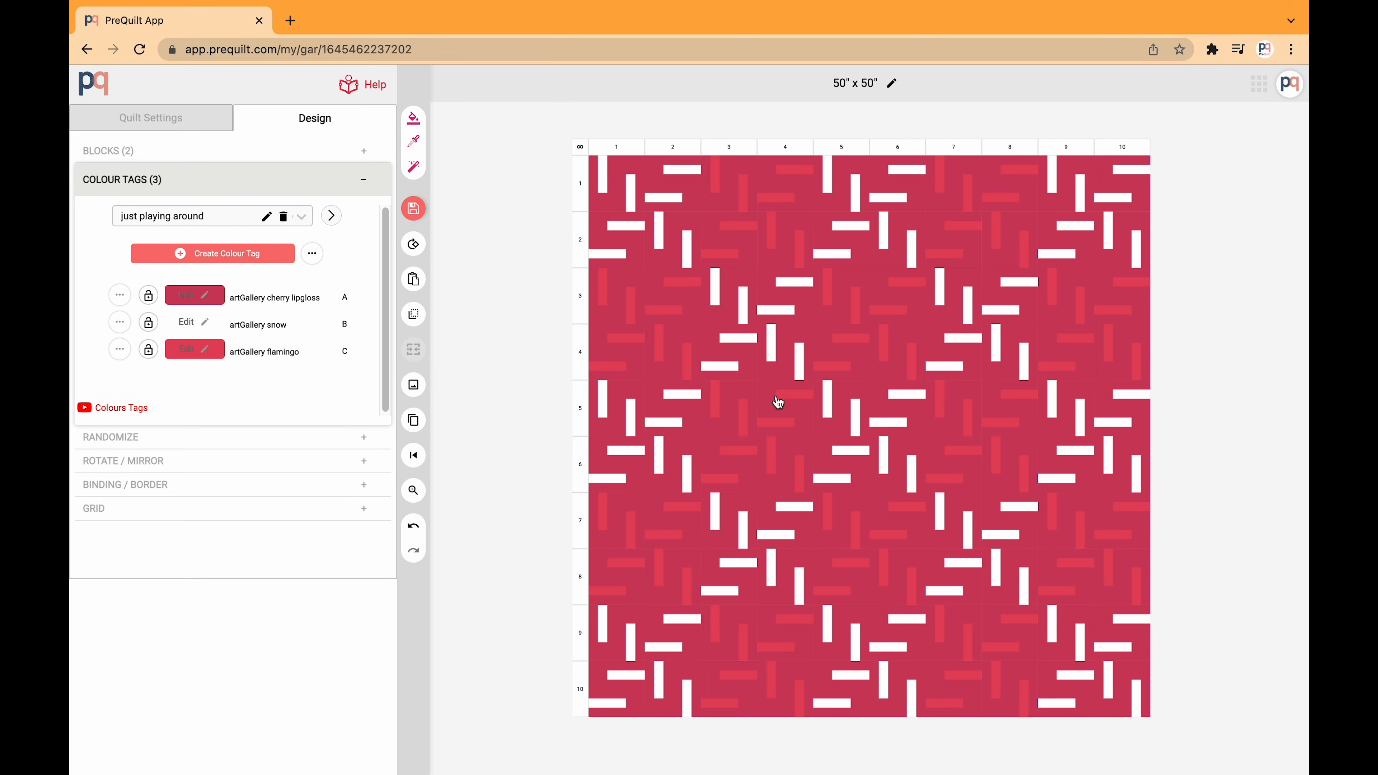
- Randomize the colours of the just playing around colourway and set its colour tag C to the AGF Studio solid canary
{"action": "left_click", "coordinate": [414, 119]}
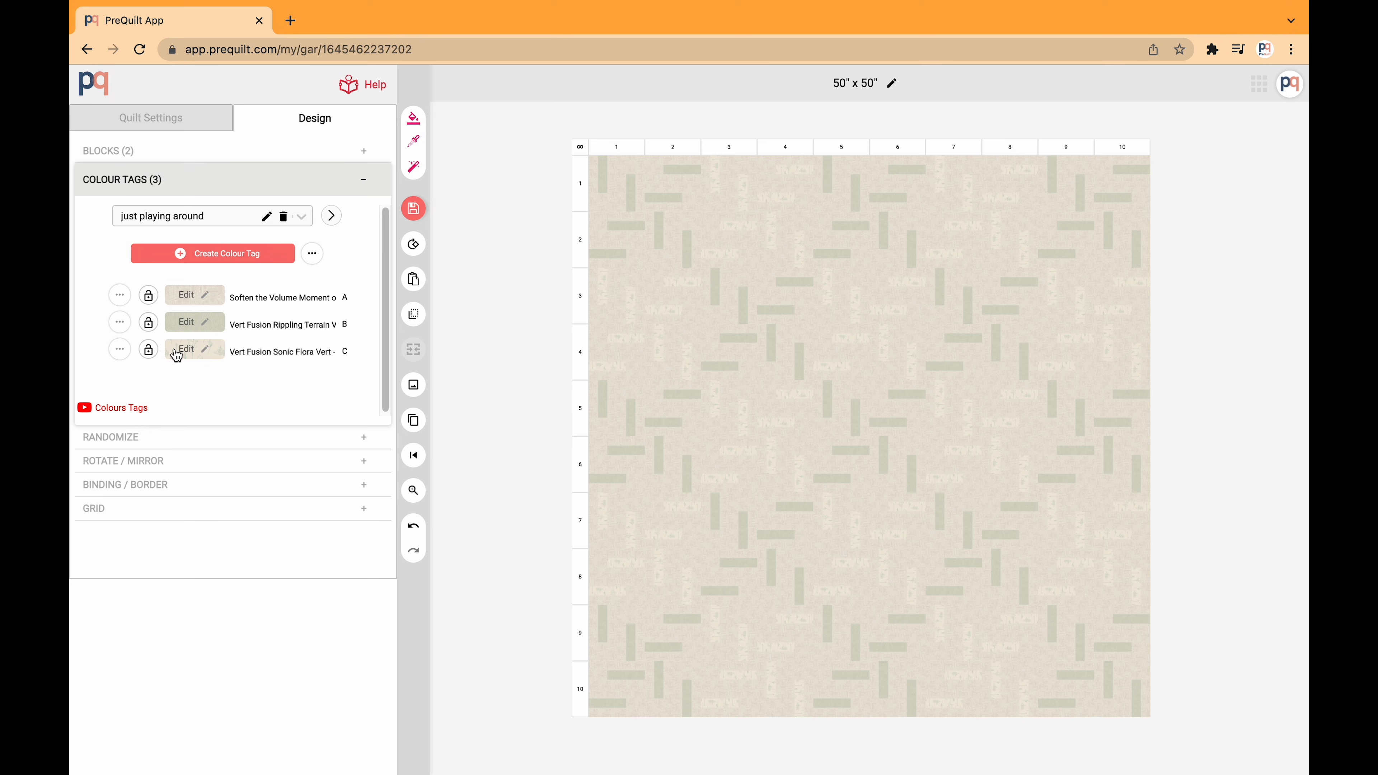
{"action": "left_click", "coordinate": [206, 350]}
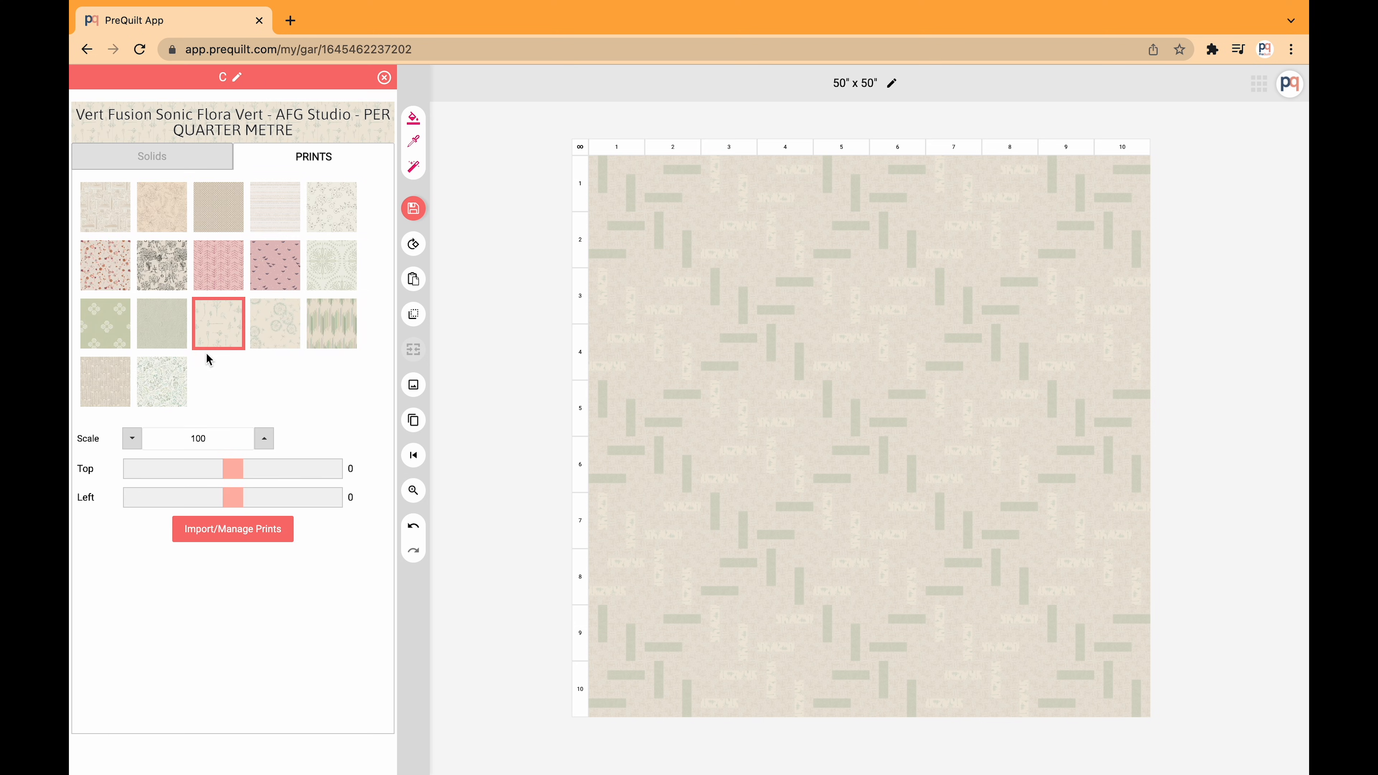
{"action": "left_click", "coordinate": [175, 159]}
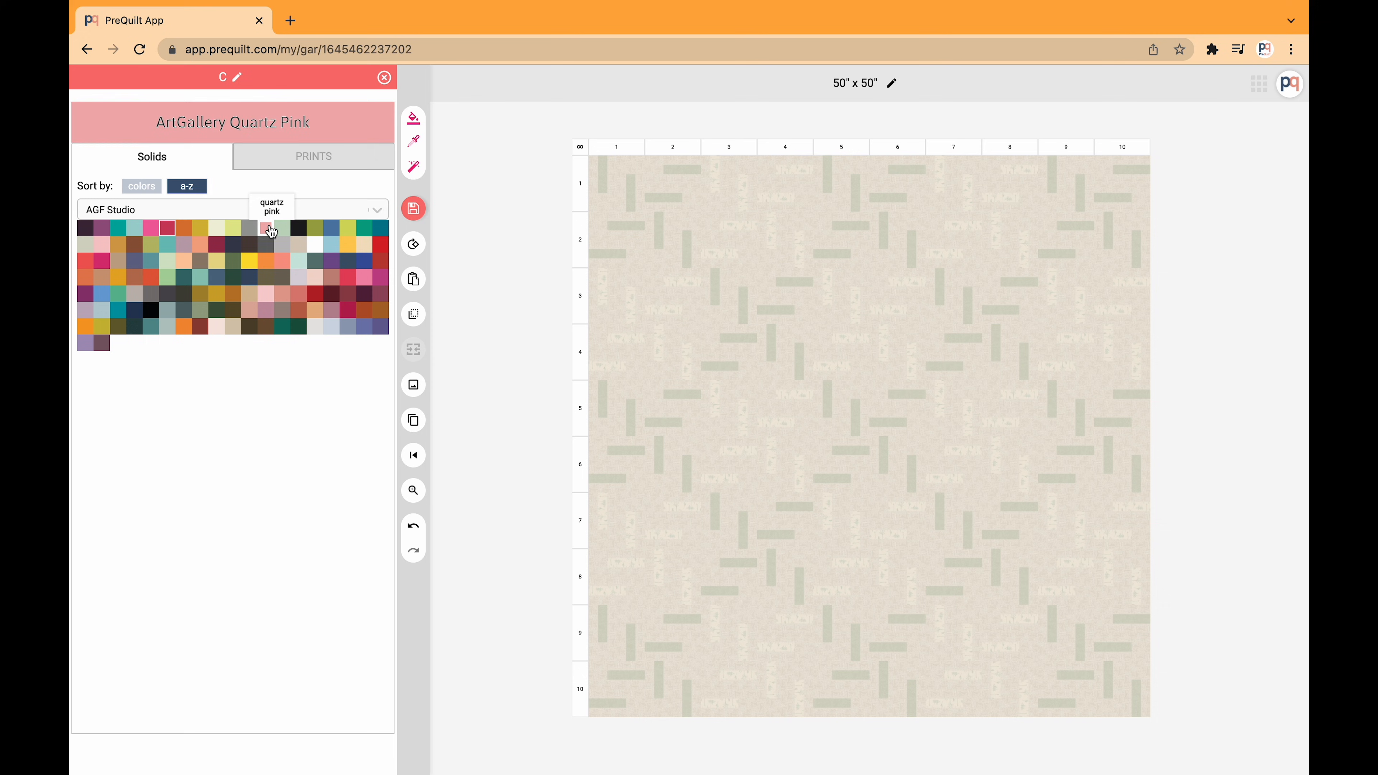
{"action": "left_click", "coordinate": [251, 263]}
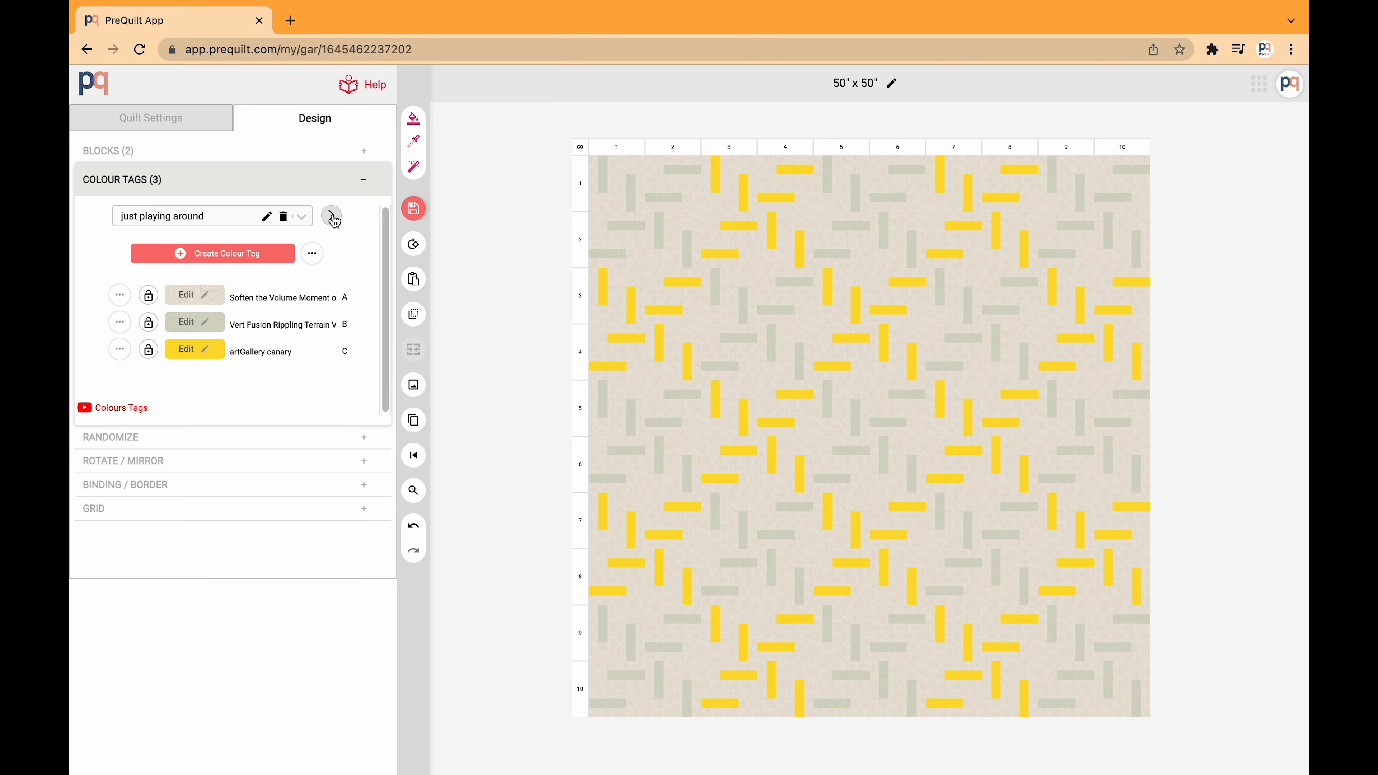
- Switch to the Original Colourway and back to just playing around to compare the two versions
{"action": "left_click", "coordinate": [237, 222]}
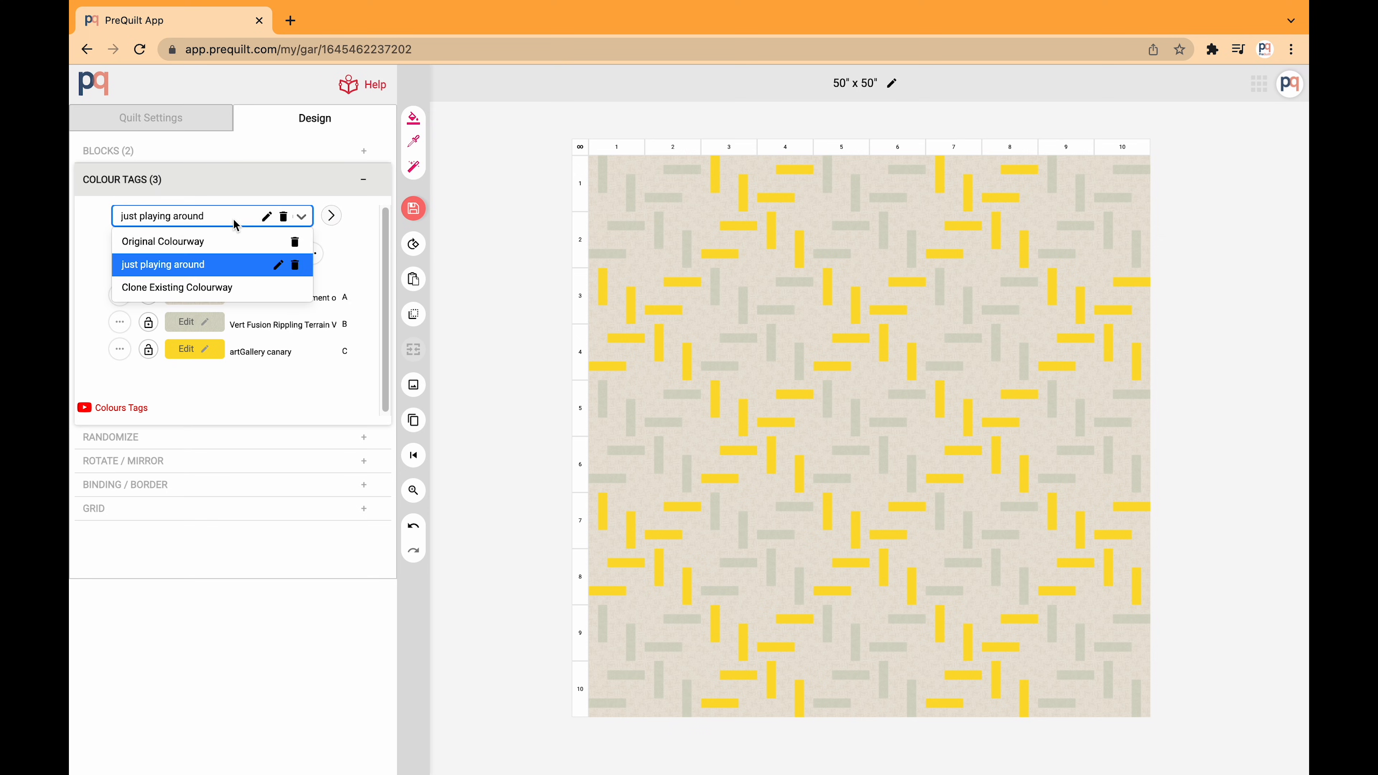
{"action": "left_click", "coordinate": [204, 243]}
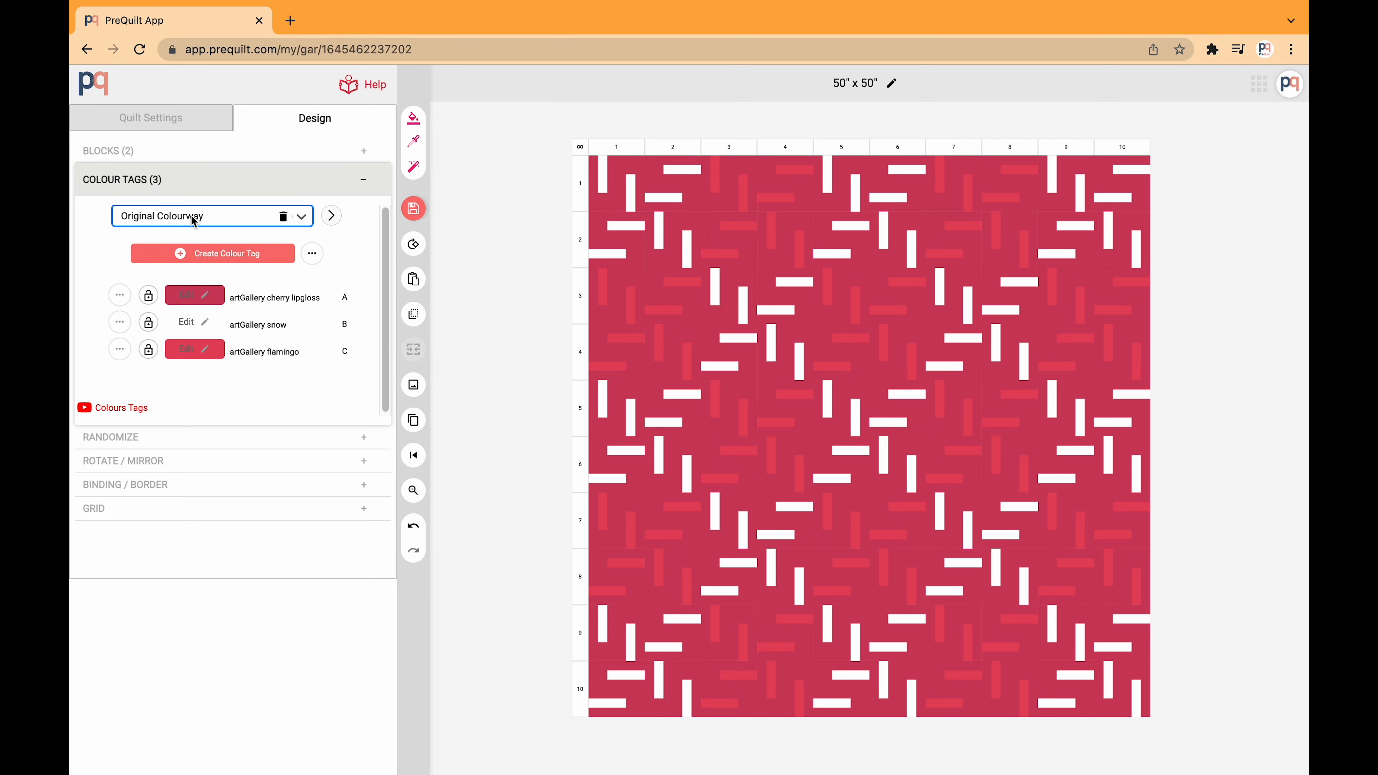
{"action": "left_click", "coordinate": [191, 216]}
{"action": "left_click", "coordinate": [176, 267]}
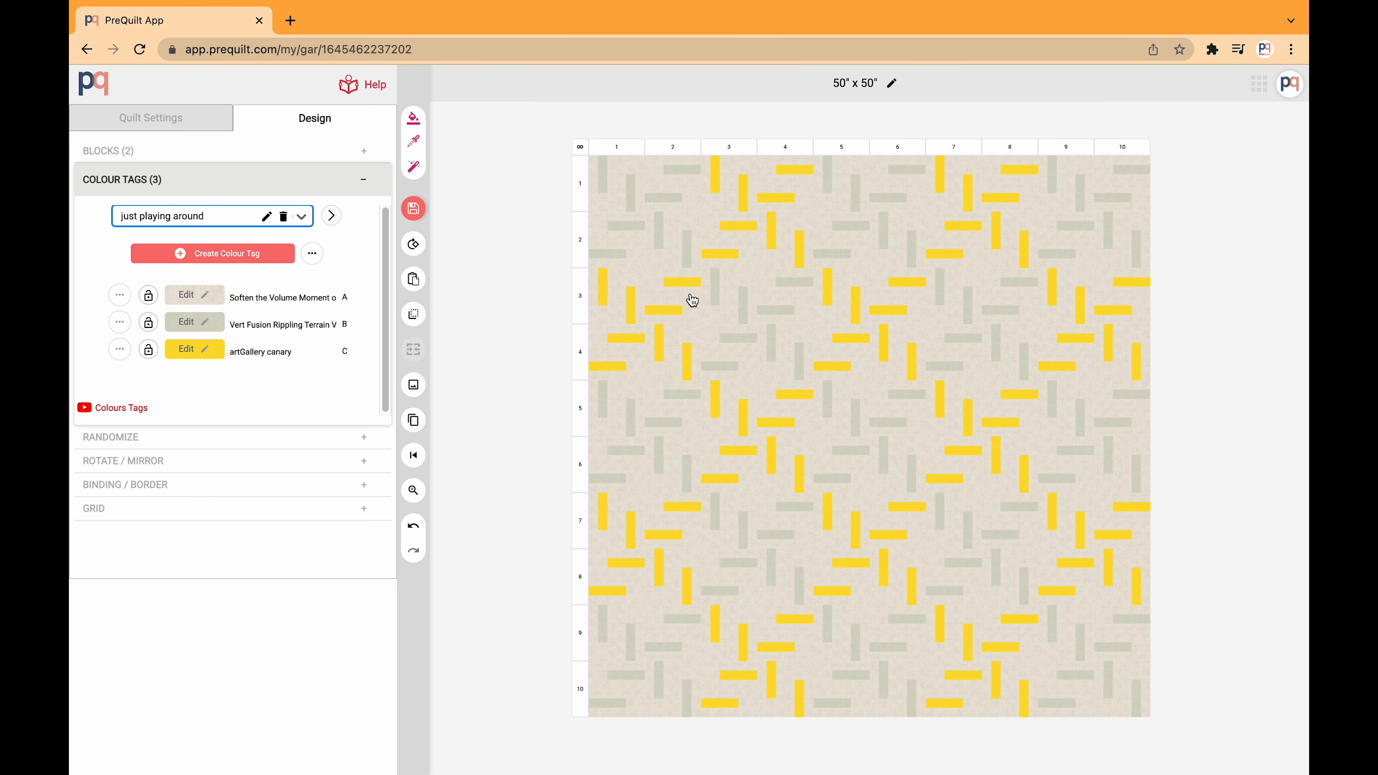
- Change colour tag C of just playing around to the solid honey and compare it with the Original Colourway
{"action": "left_click", "coordinate": [210, 353]}
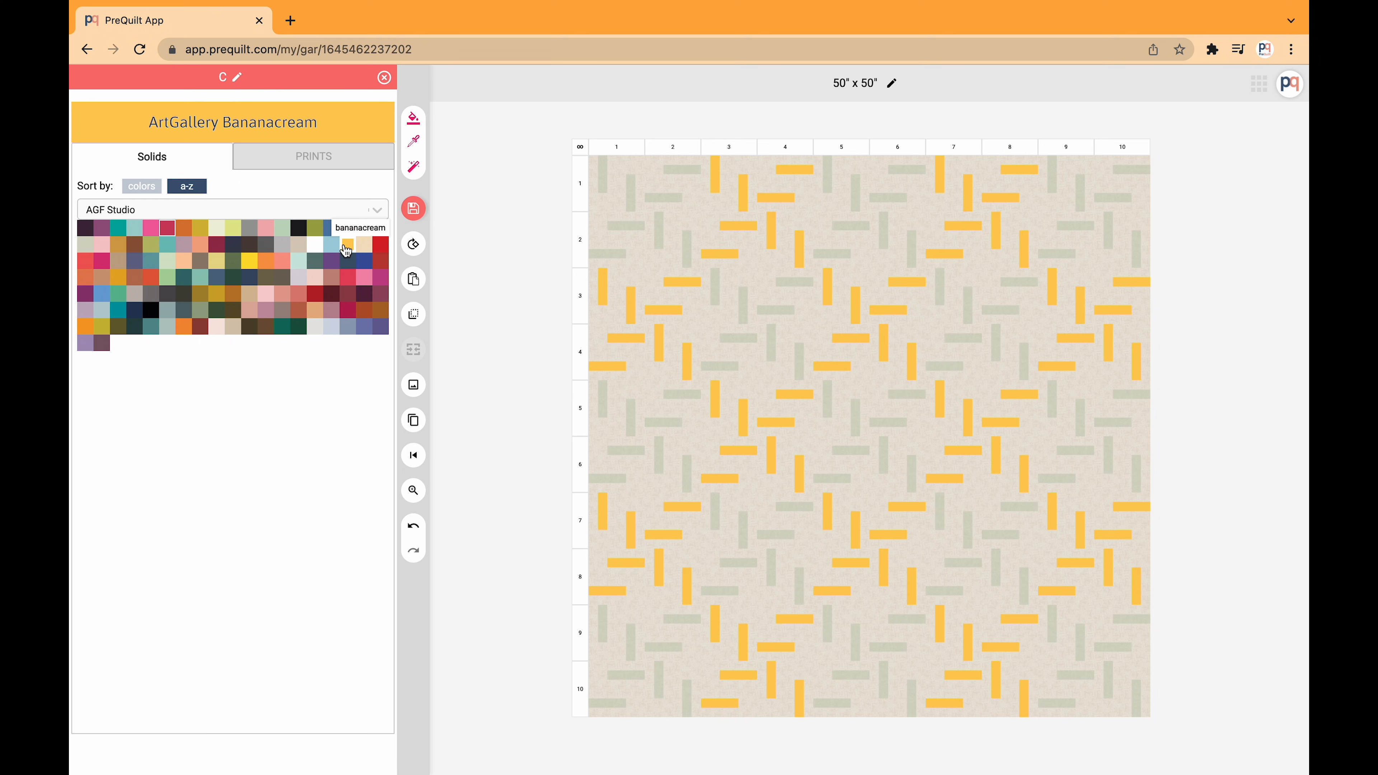
{"action": "left_click", "coordinate": [122, 248]}
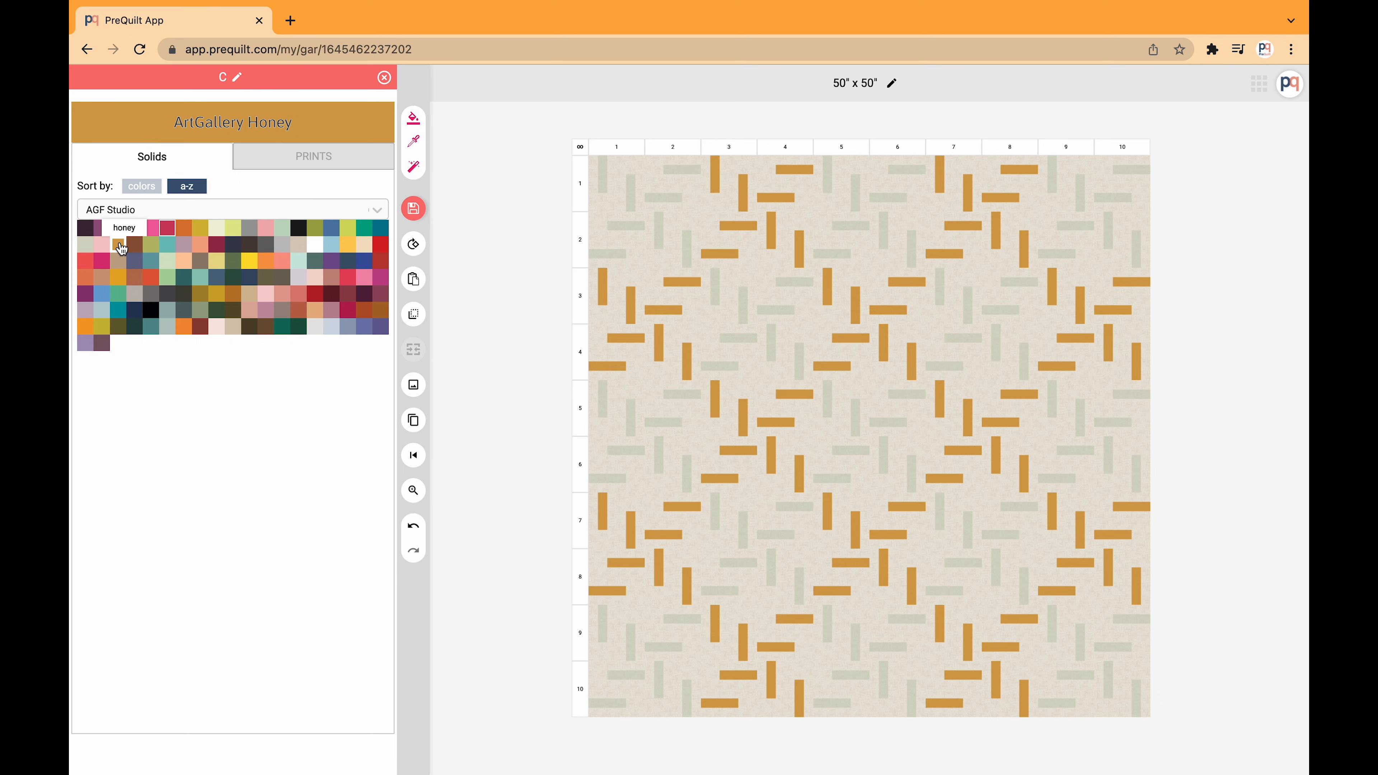
{"action": "left_click", "coordinate": [332, 217]}
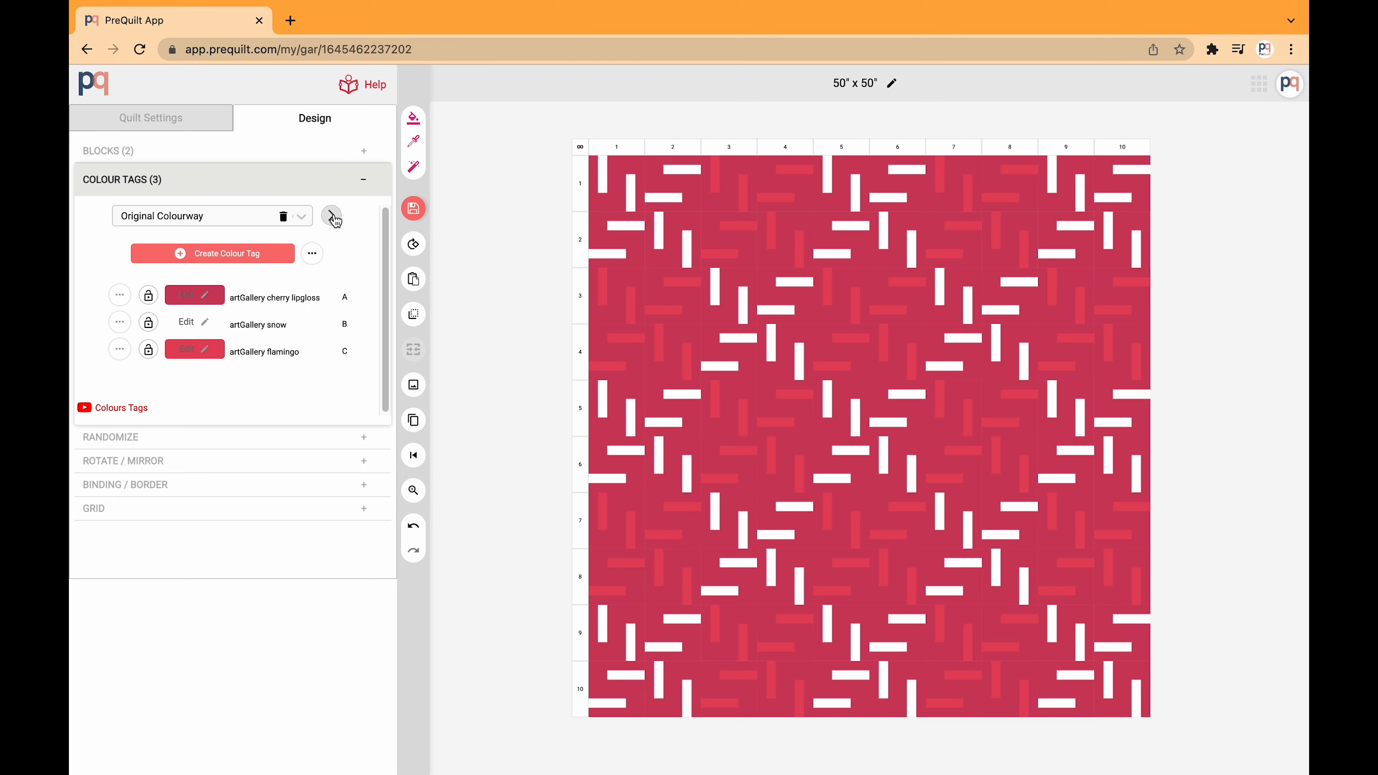
{"action": "left_click", "coordinate": [332, 217]}
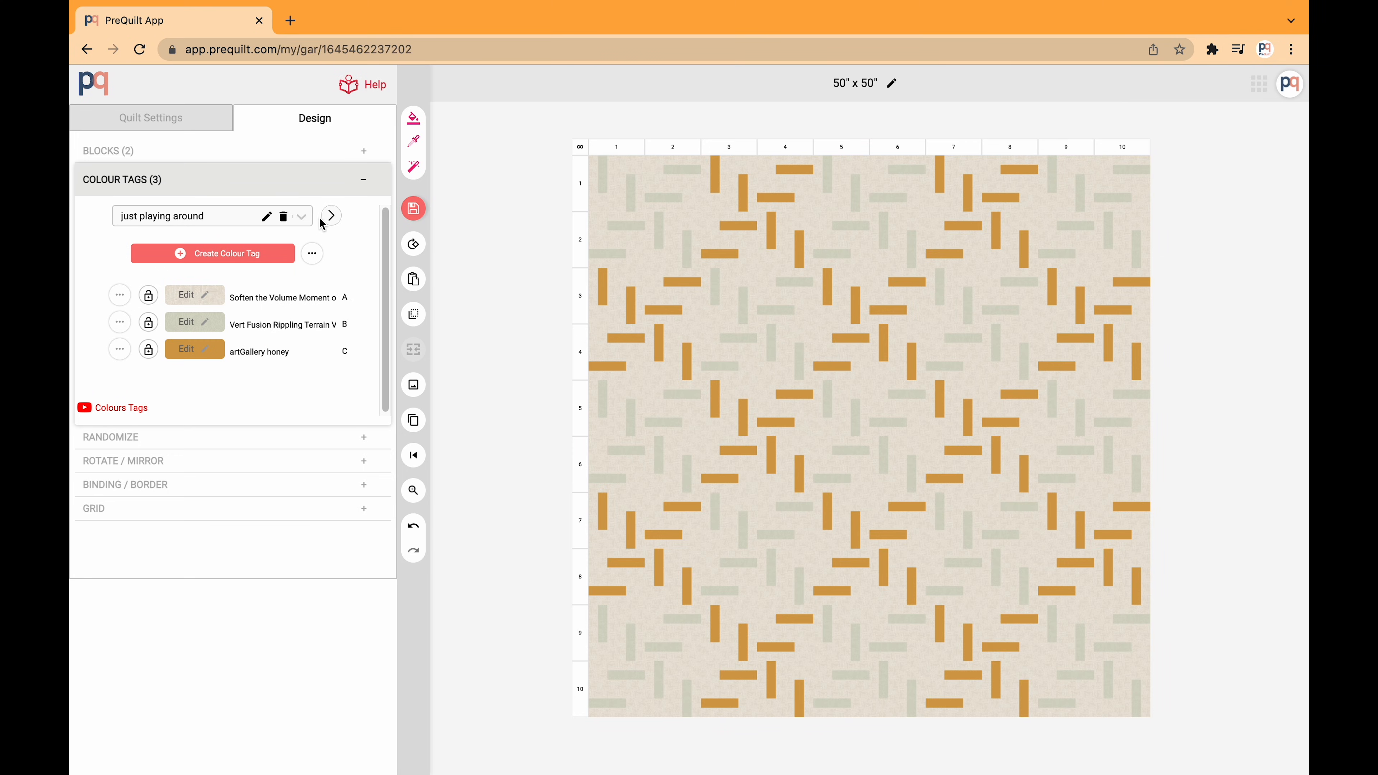
- Check the list of available colourways, keep just playing around selected, and save the quilt
{"action": "left_click", "coordinate": [182, 222]}
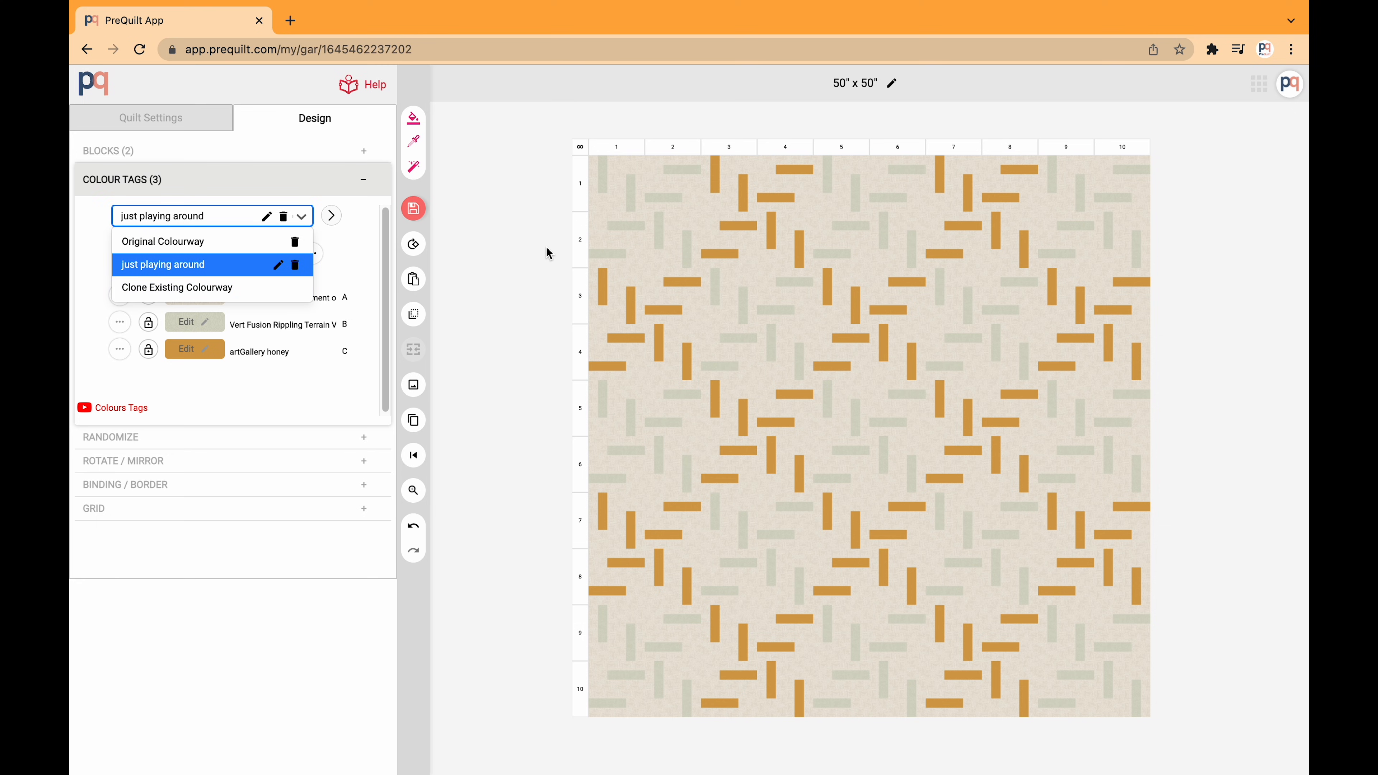
{"action": "left_click", "coordinate": [531, 252]}
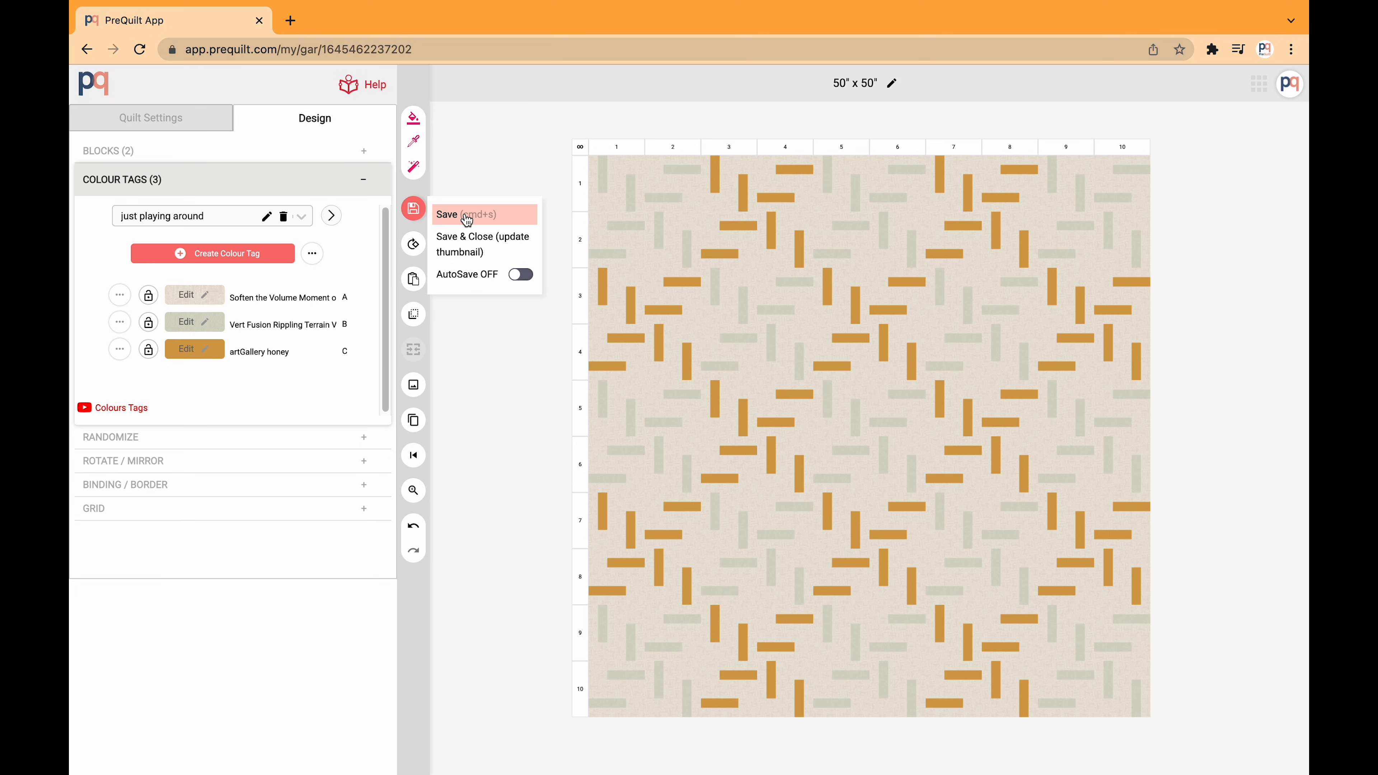
{"action": "left_click", "coordinate": [467, 217]}
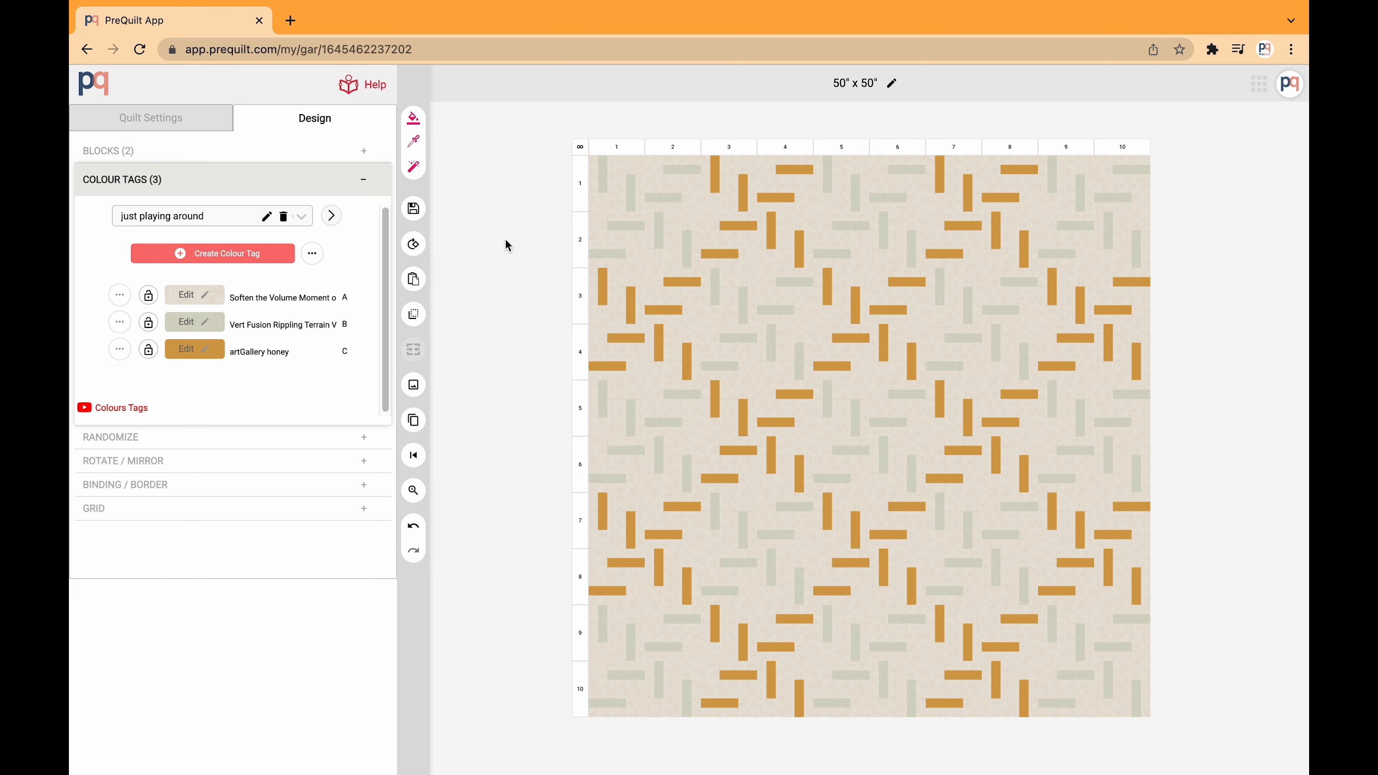
- Review the quilt's downloadable design, colours and blocks, and save and close the quilt with an updated thumbnail
{"action": "left_click", "coordinate": [415, 388]}
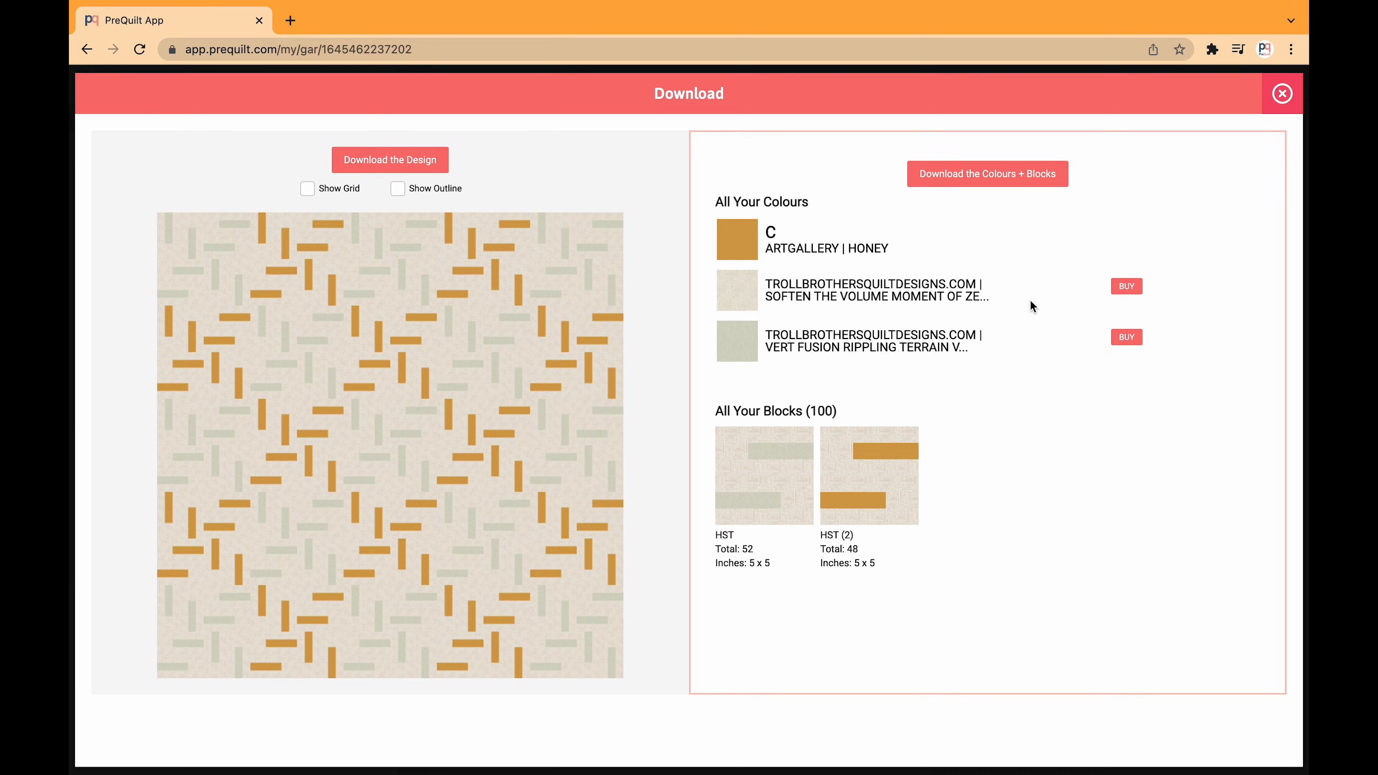
{"action": "left_click", "coordinate": [1283, 95]}
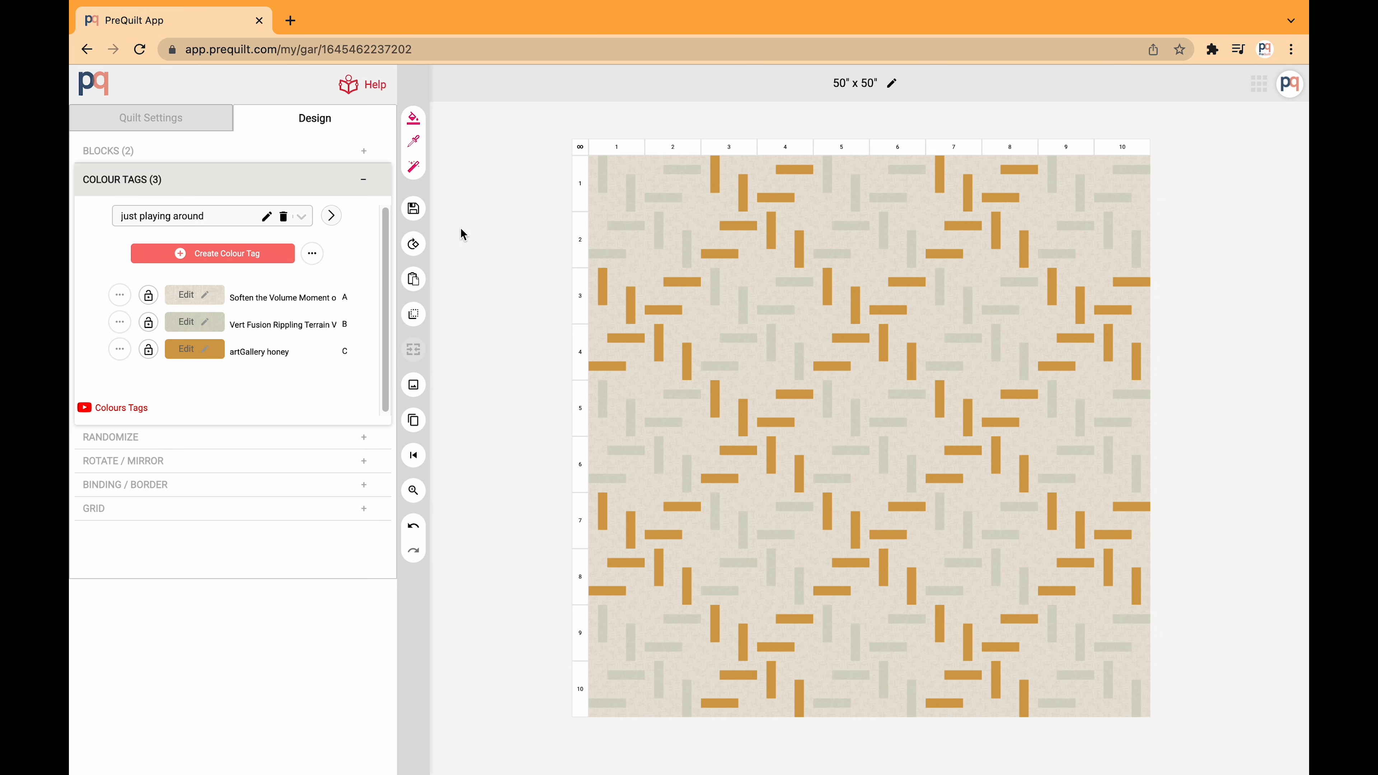
{"action": "left_click", "coordinate": [419, 213]}
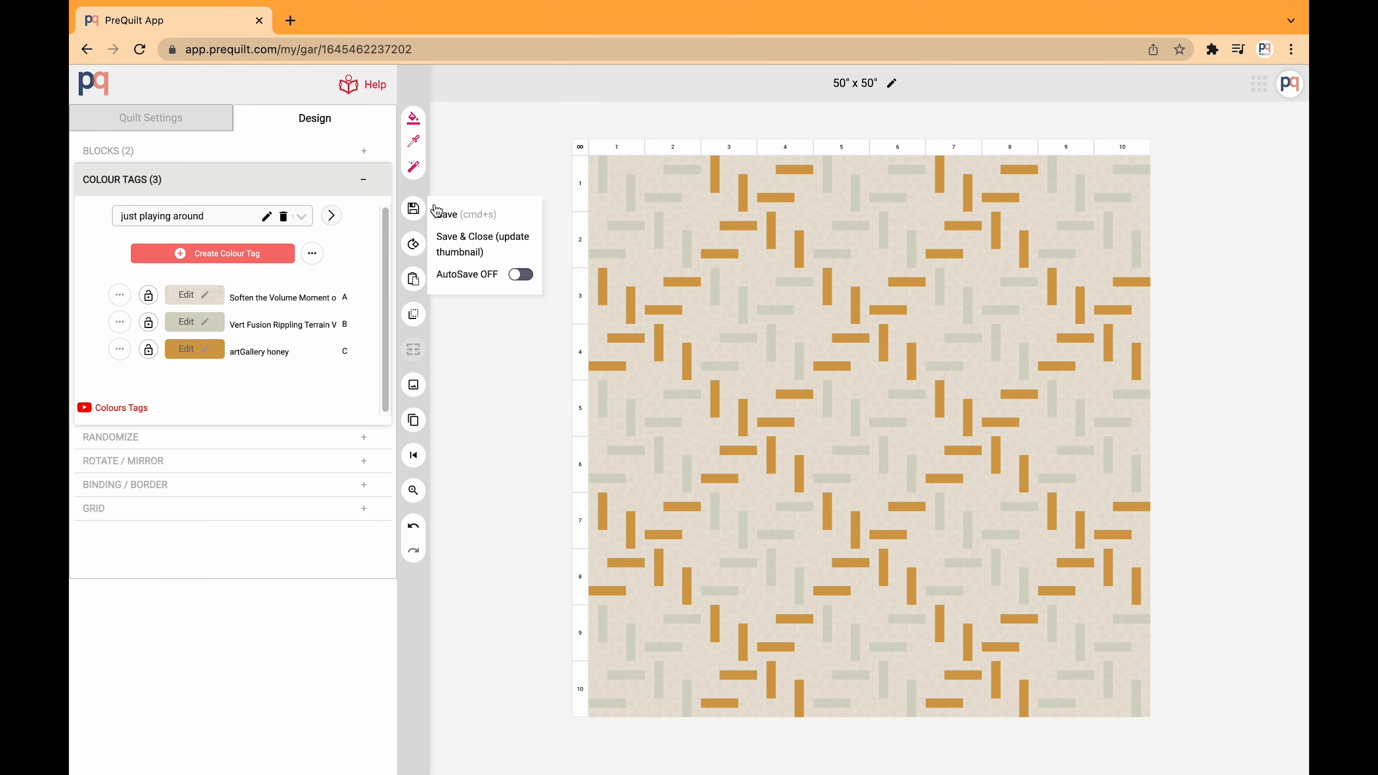
{"action": "left_click", "coordinate": [475, 249]}
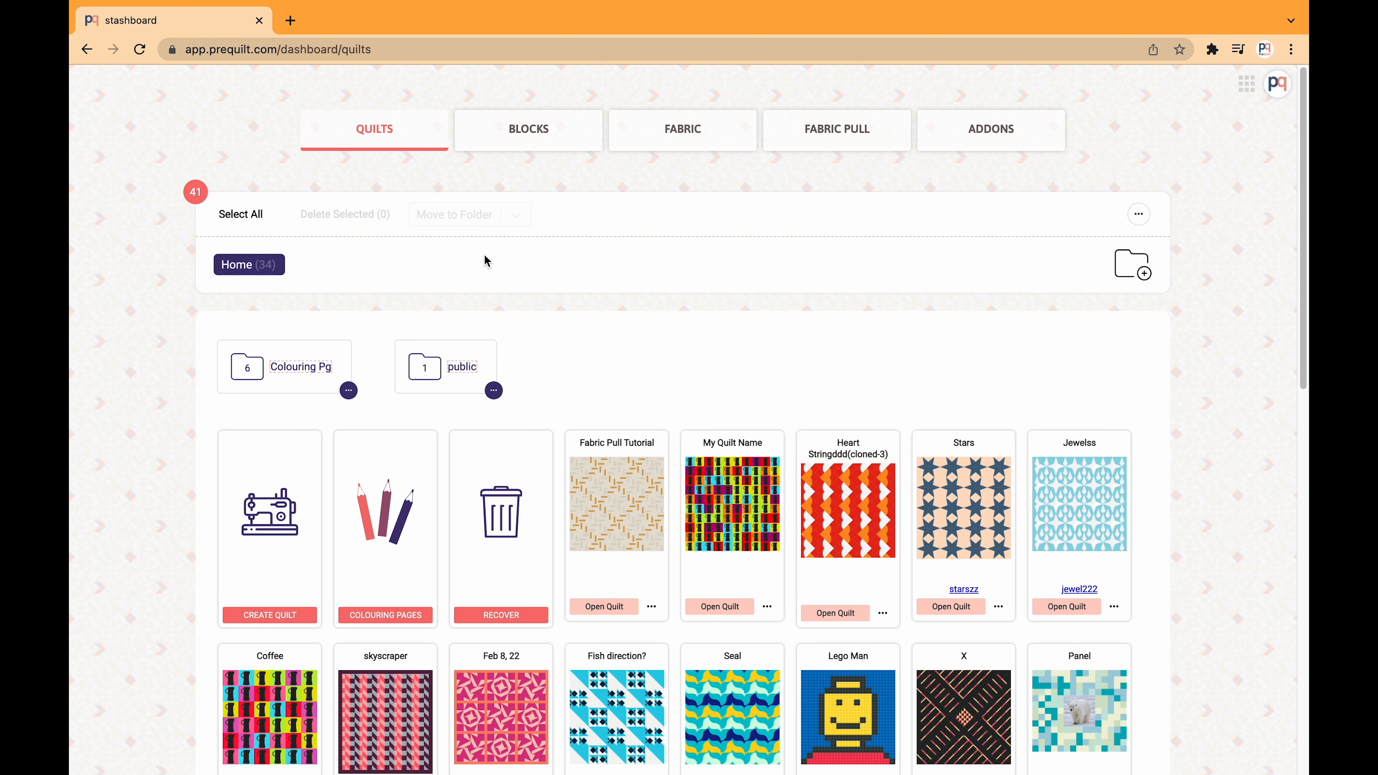
- Open the quilt My Quilt Name and save all its swatches as a new fabric pull named Fabric Pull
{"action": "double_click", "coordinate": [726, 357]}
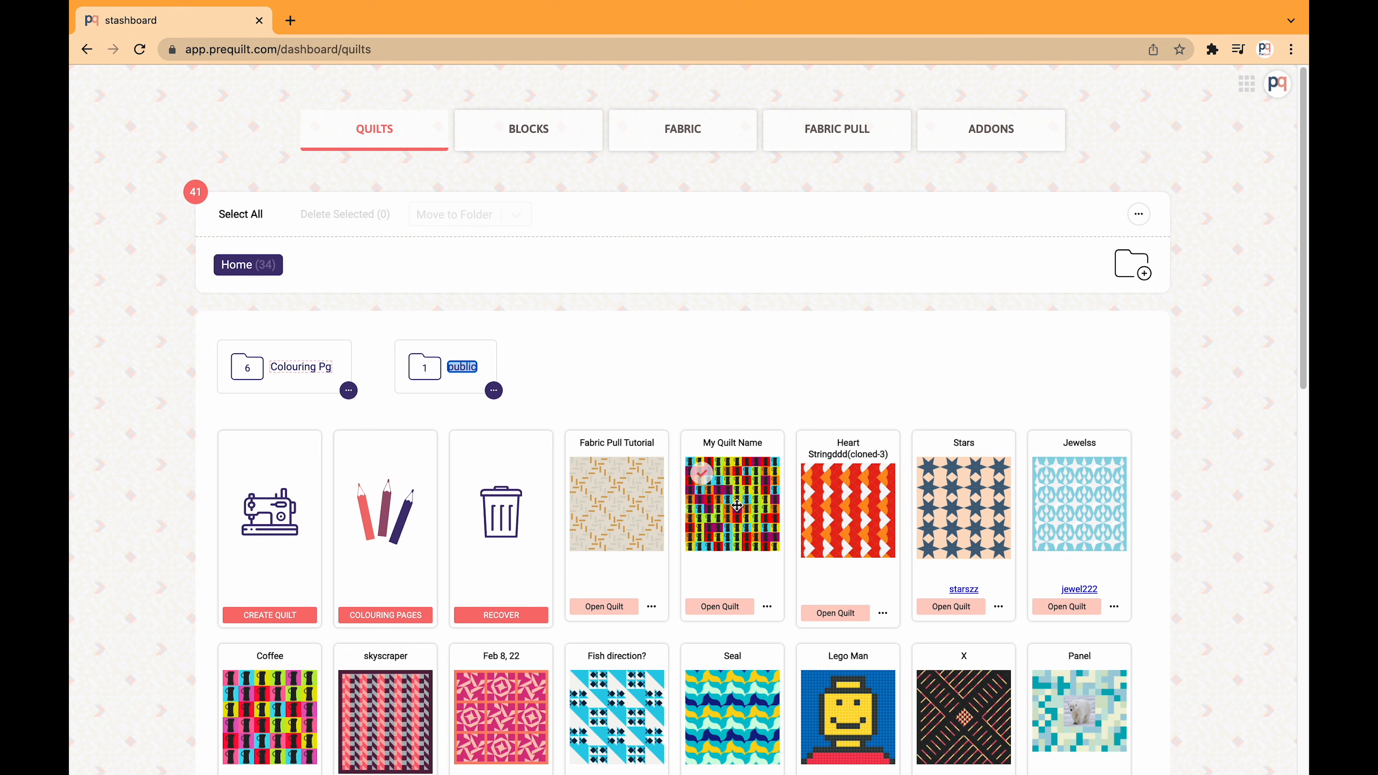
{"action": "left_click", "coordinate": [724, 607]}
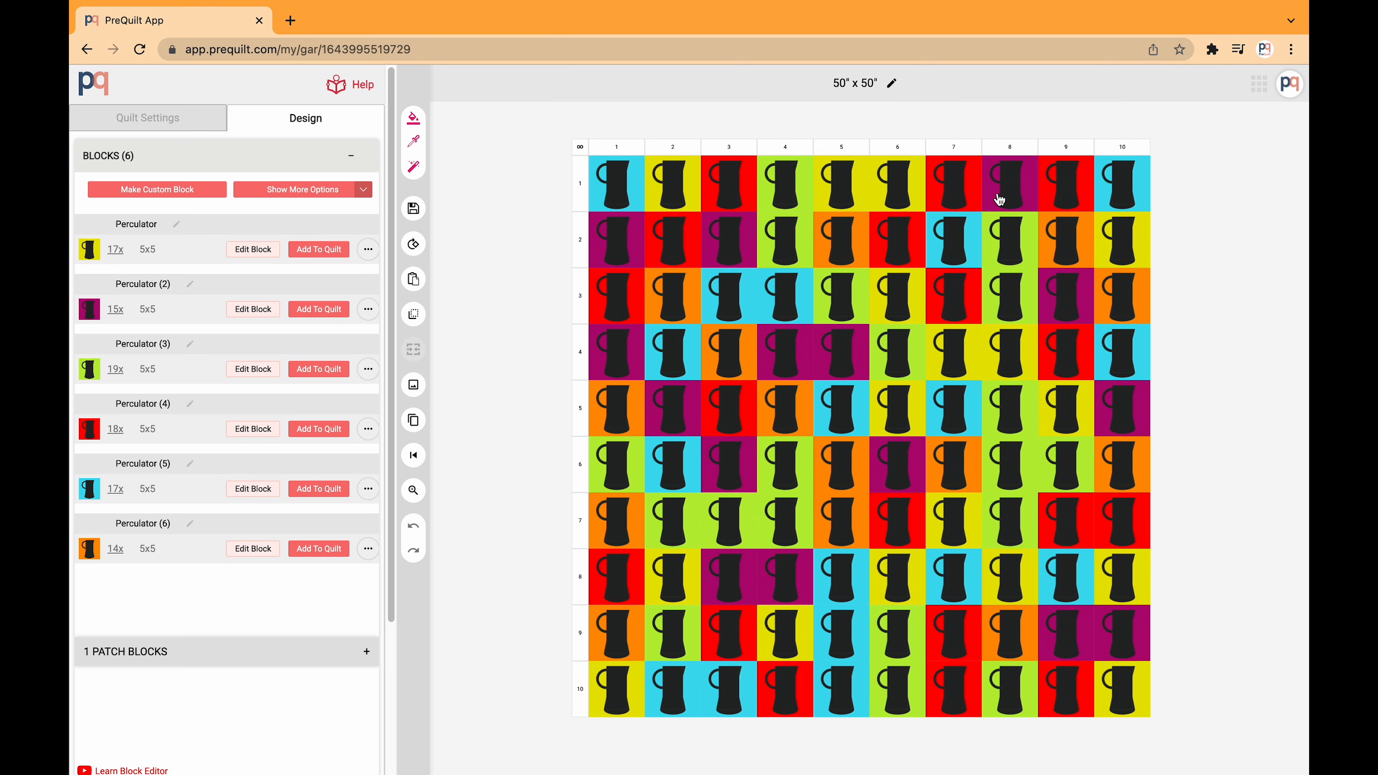
{"action": "left_click", "coordinate": [414, 145]}
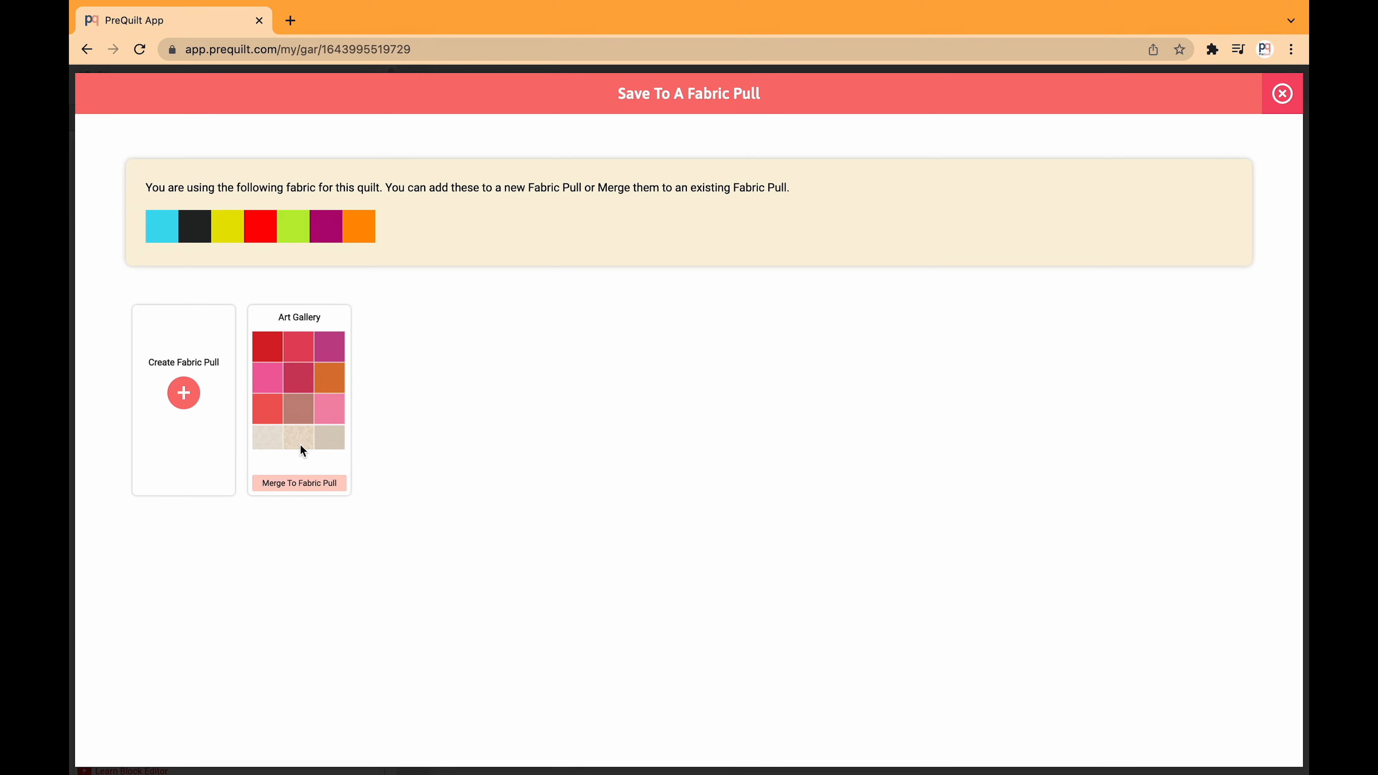
{"action": "left_click", "coordinate": [183, 394]}
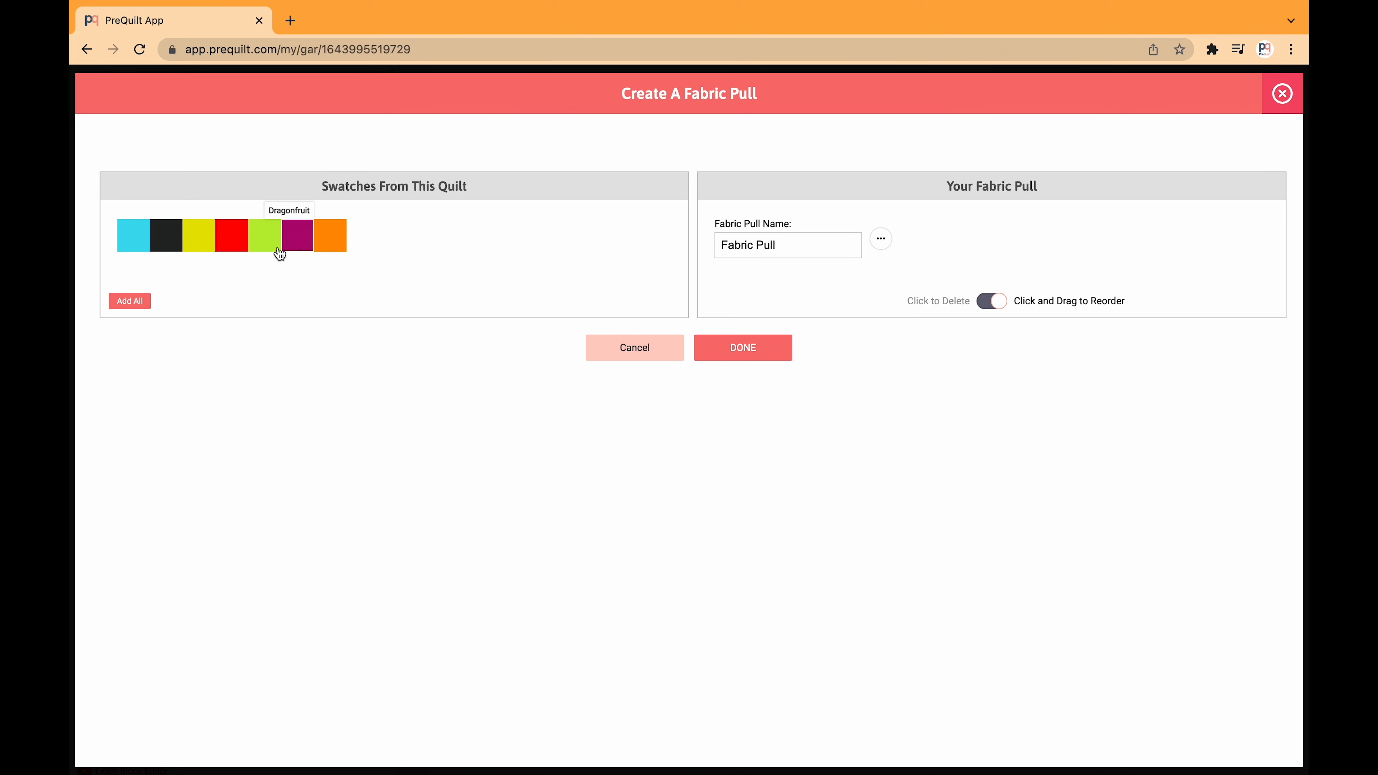
{"action": "left_click", "coordinate": [130, 302]}
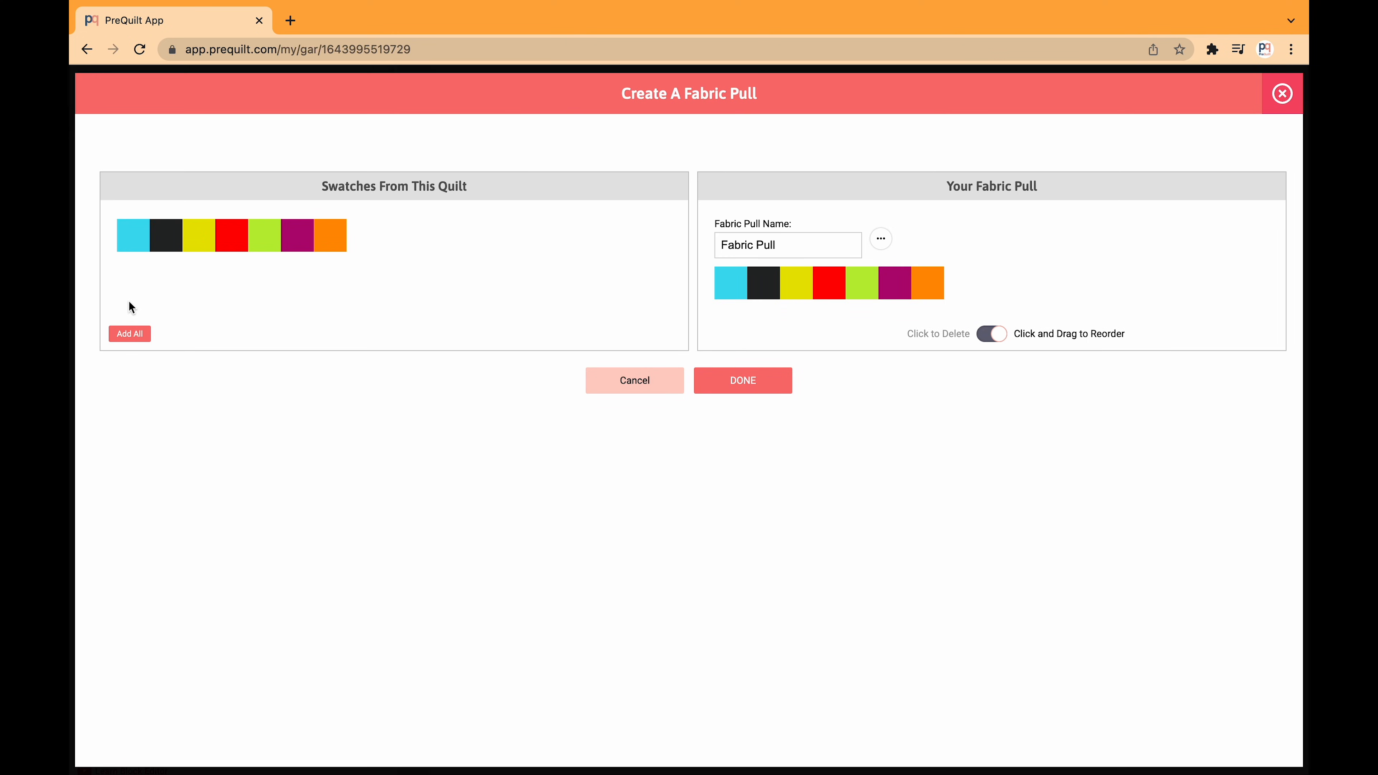
{"action": "left_click", "coordinate": [758, 387]}
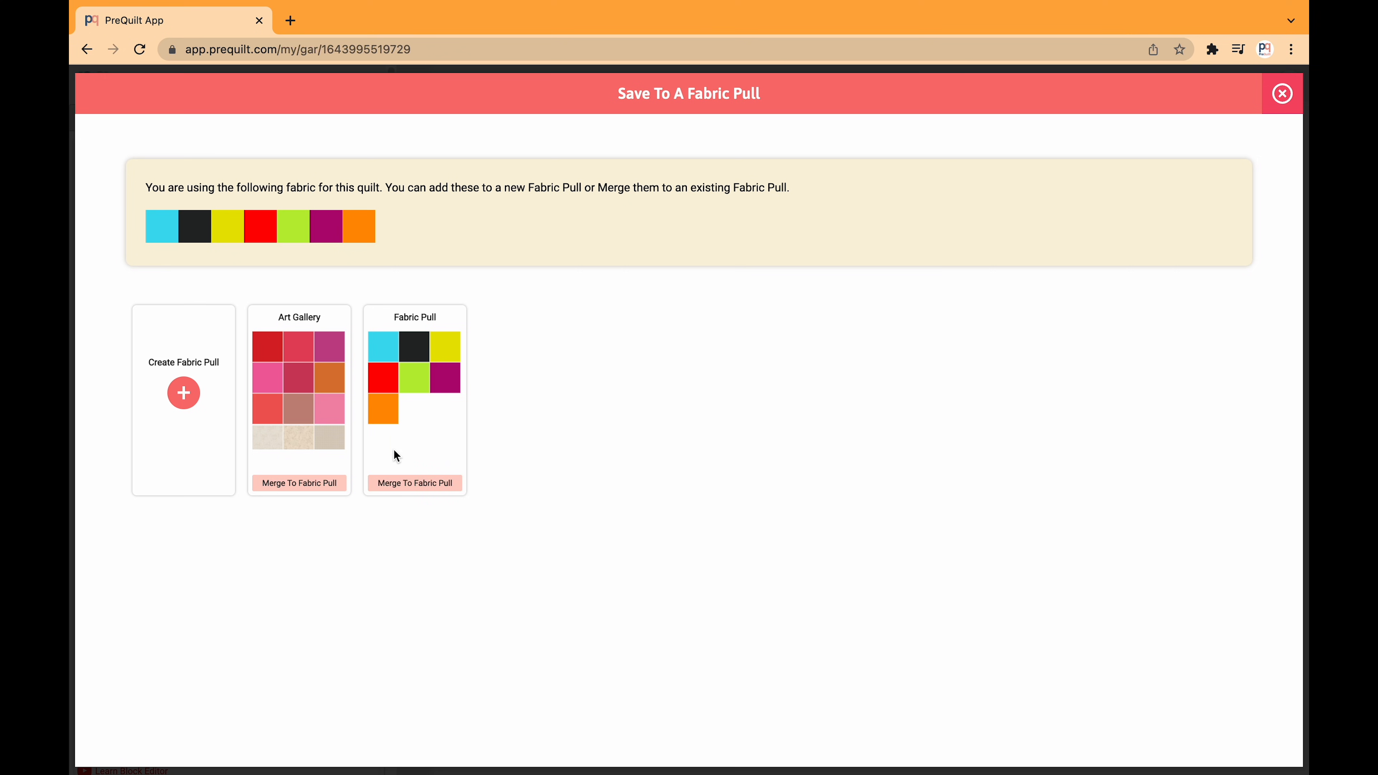
{"action": "left_click", "coordinate": [1283, 94]}
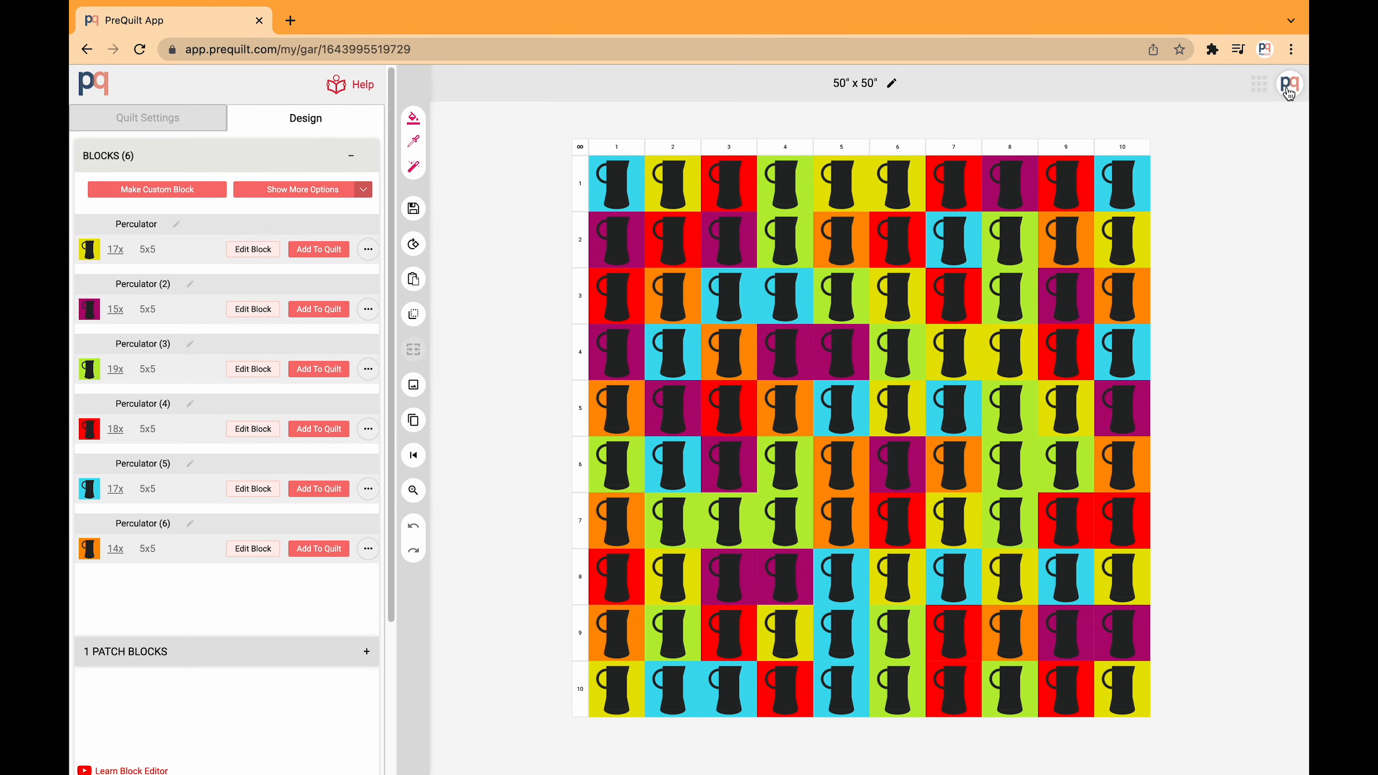
- Return to the dashboard and view the saved fabric pulls
{"action": "left_click", "coordinate": [1290, 90]}
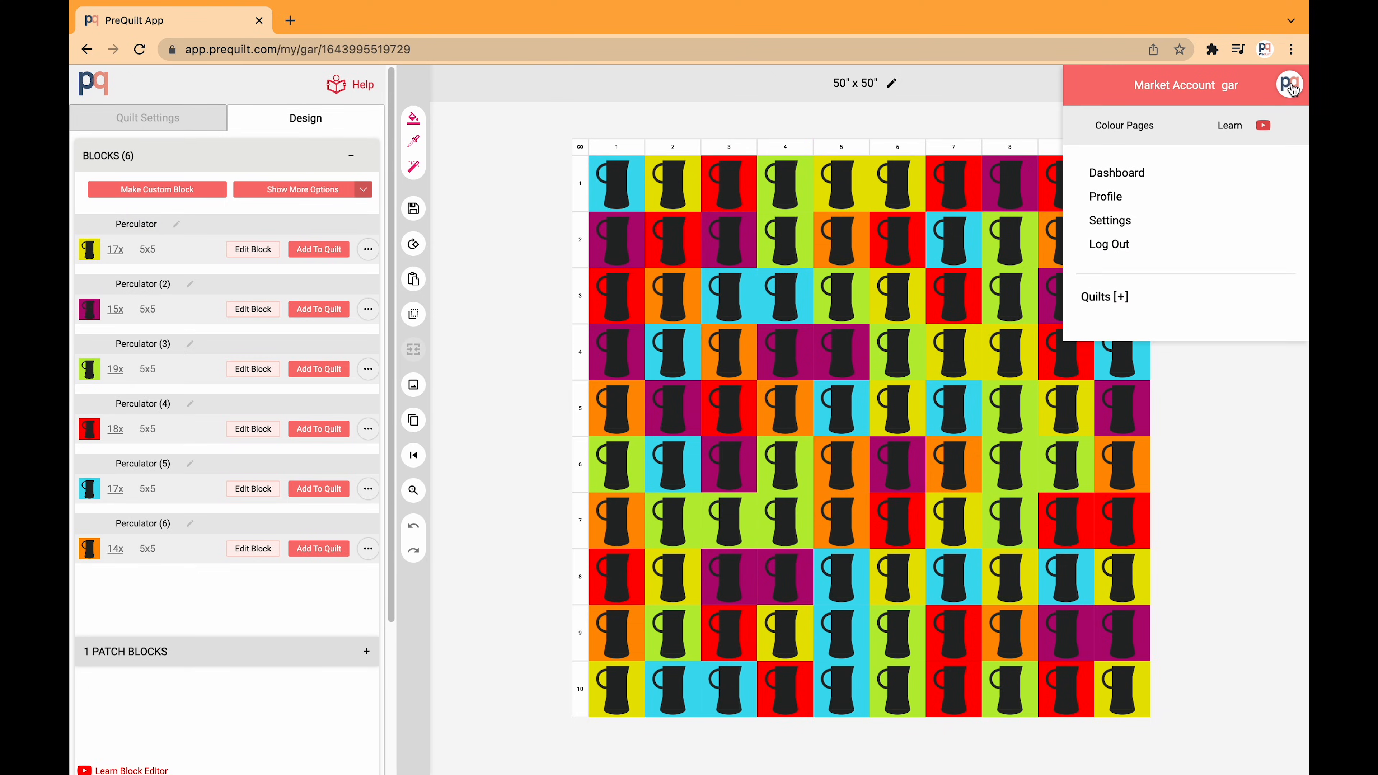
{"action": "left_click", "coordinate": [1108, 183]}
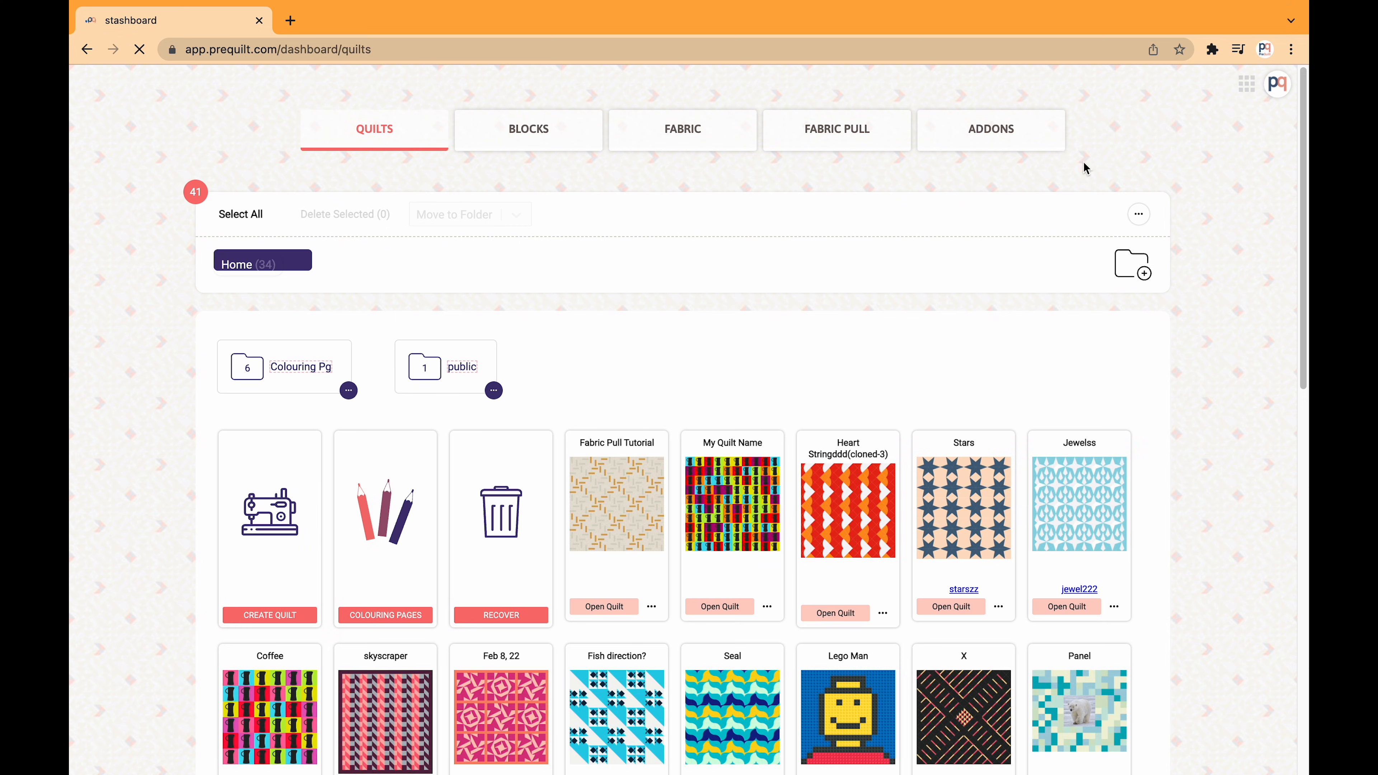
{"action": "left_click", "coordinate": [857, 137]}
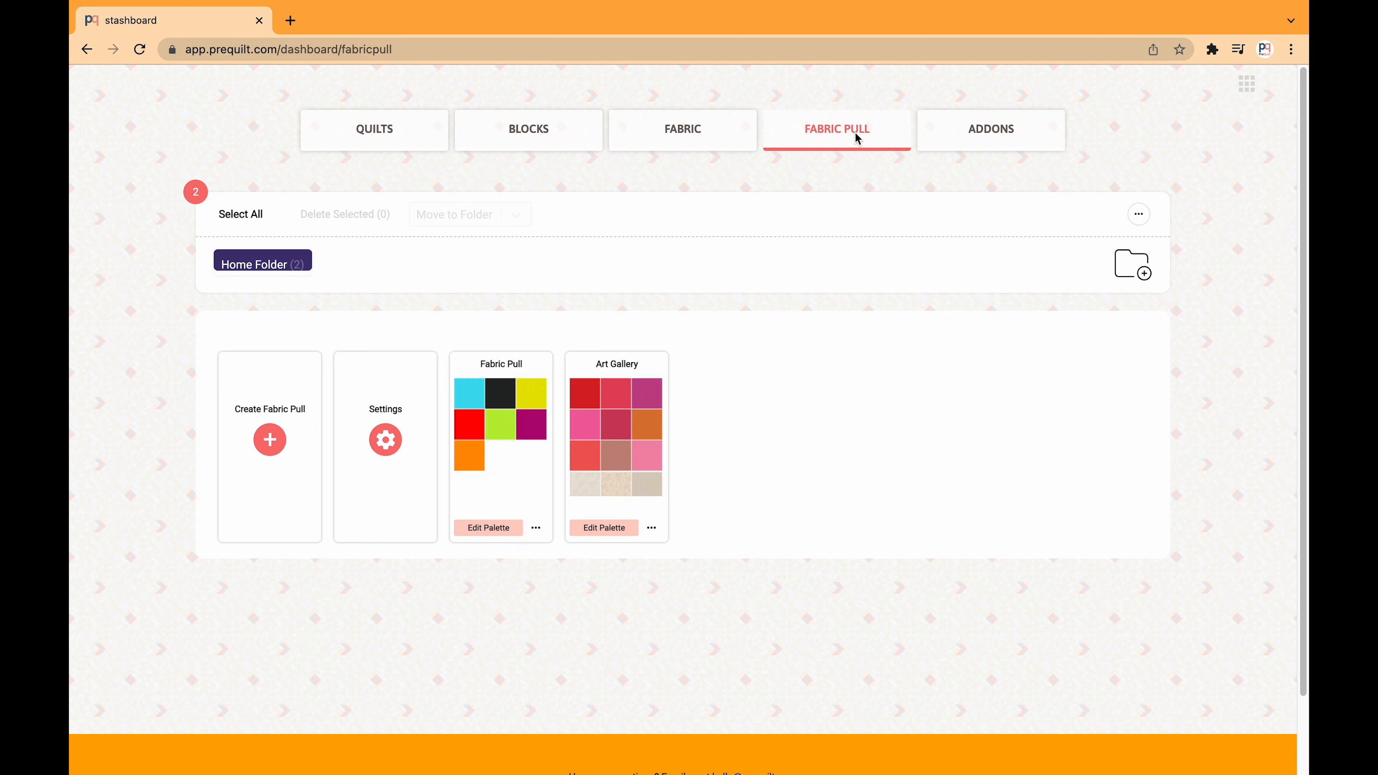